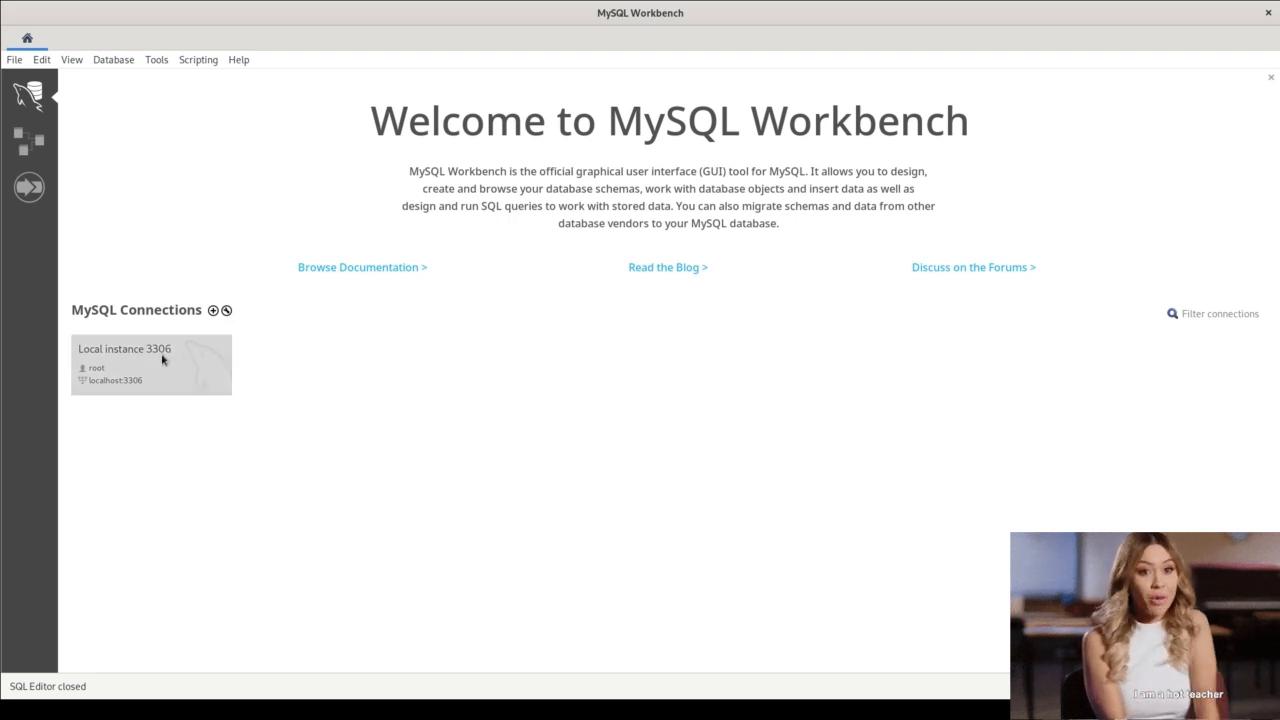
Connect to Local instance 3306 and run the statement "show databases;" in the query editor.
left_click(162, 359)
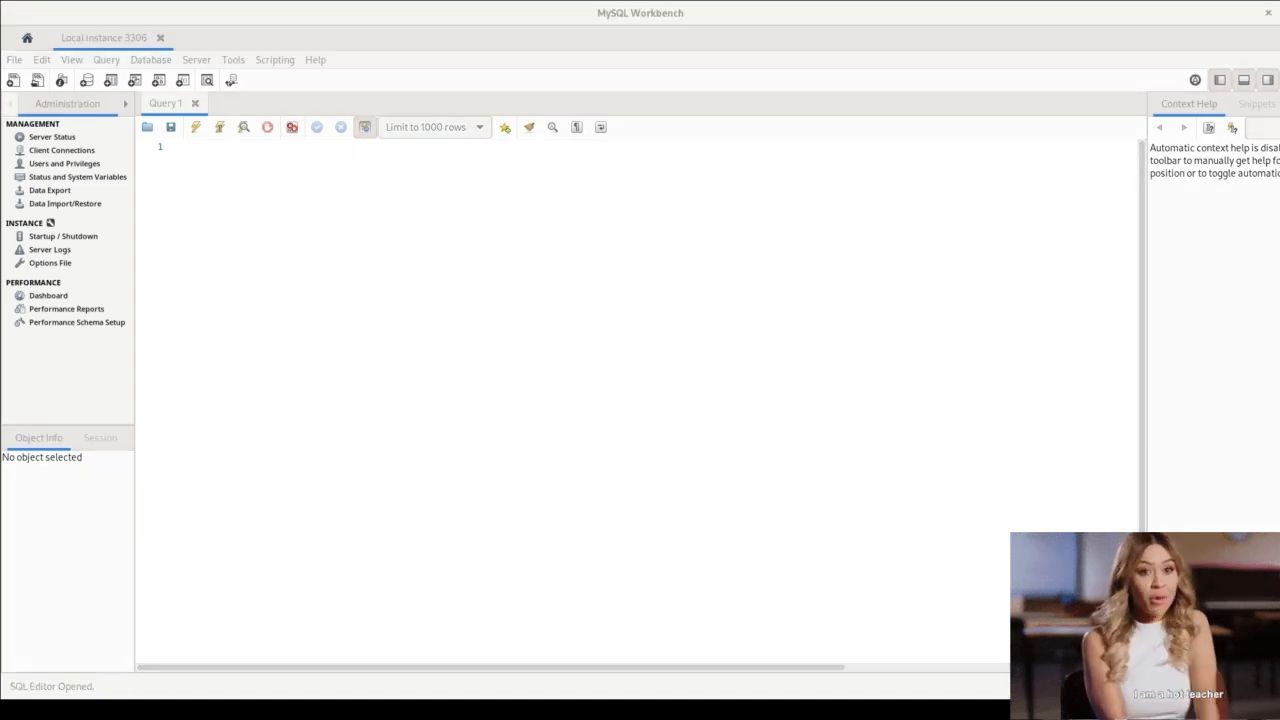
left_click(1184, 347)
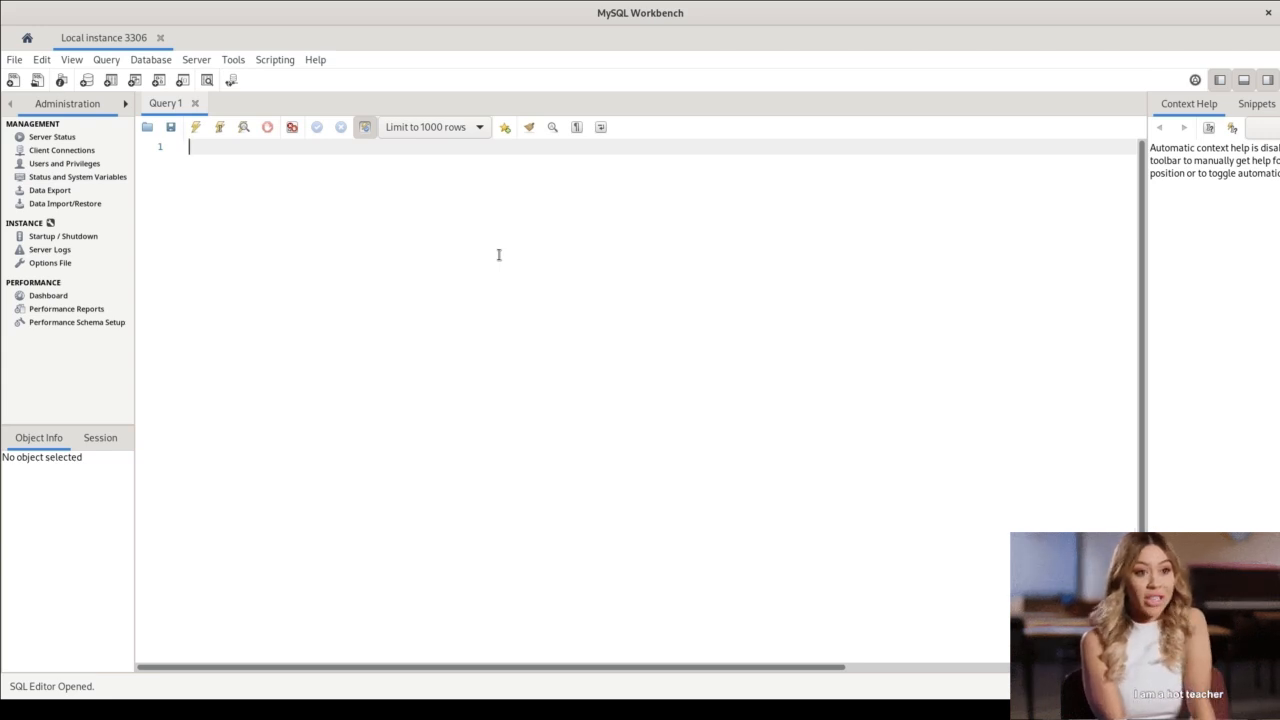
type("show databs")
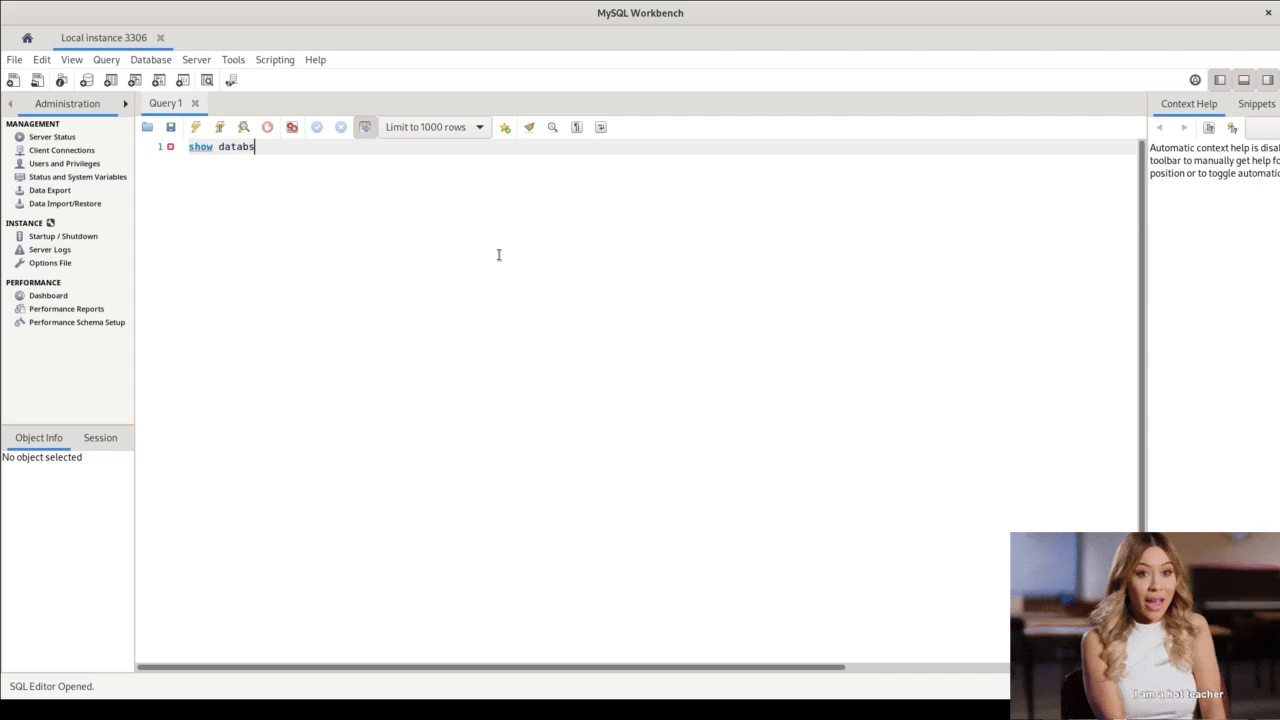
key("BackSpace")
type("ases")
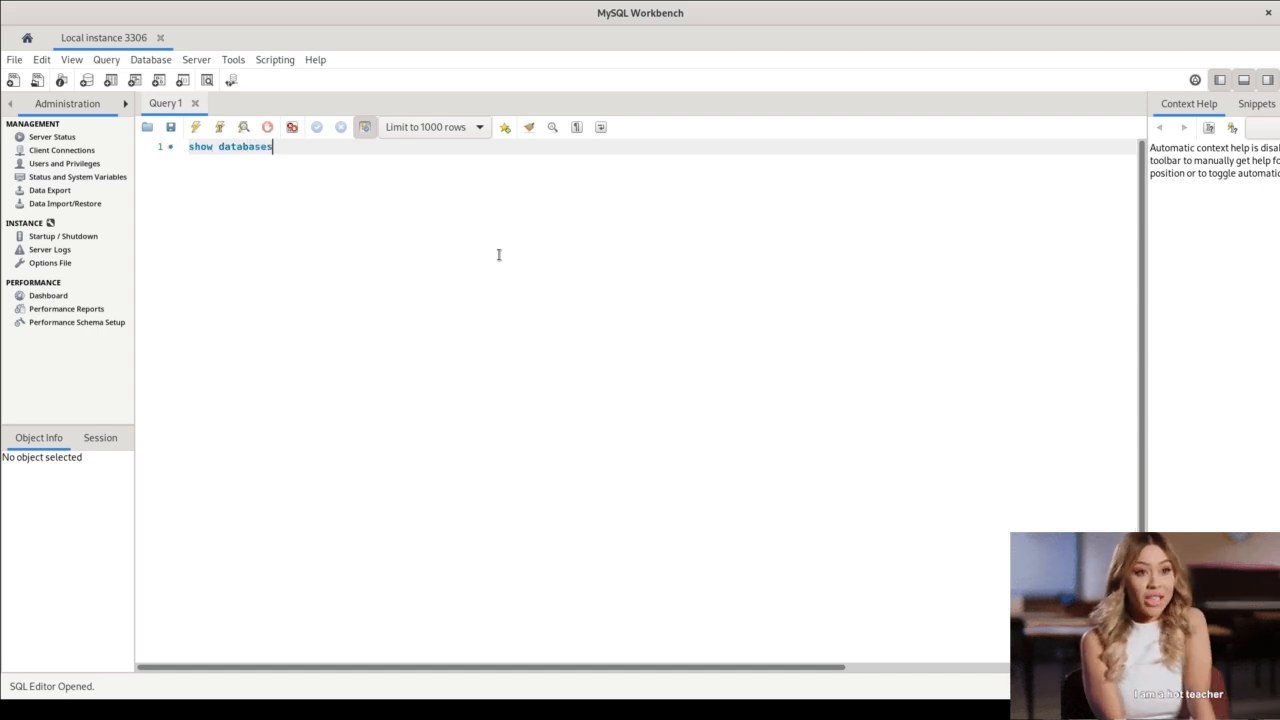
type(";")
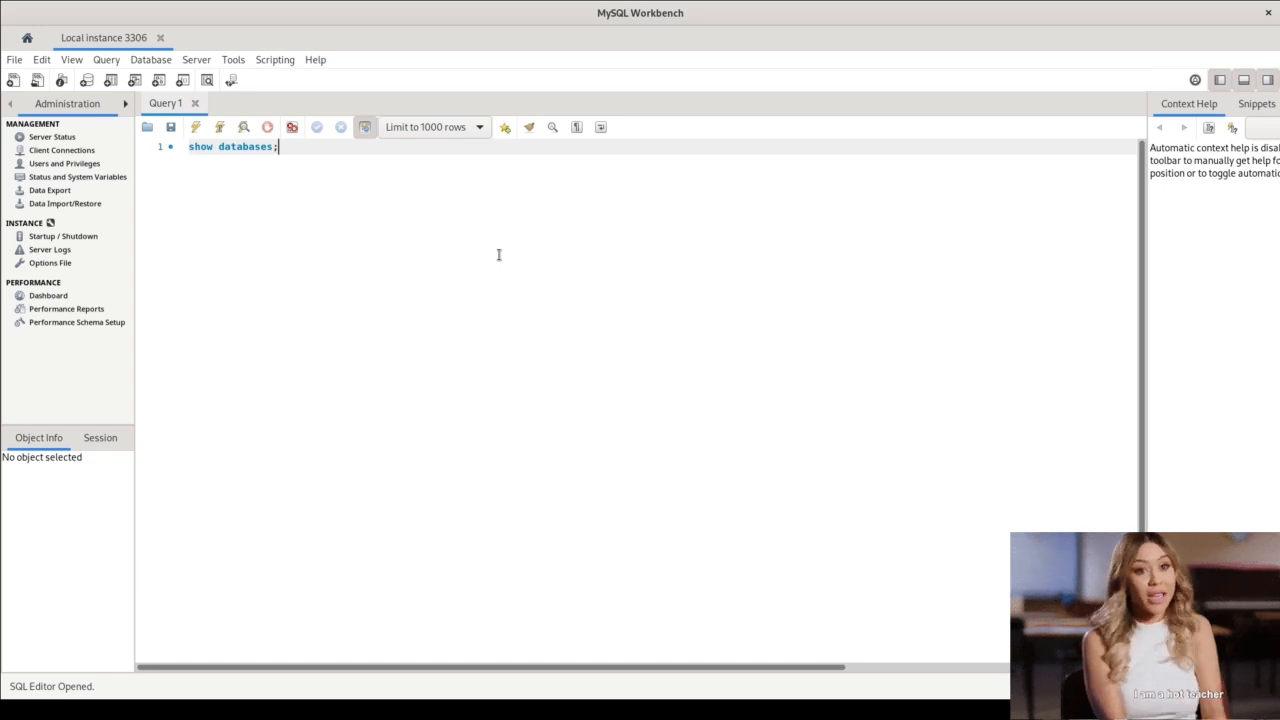
key("Return")
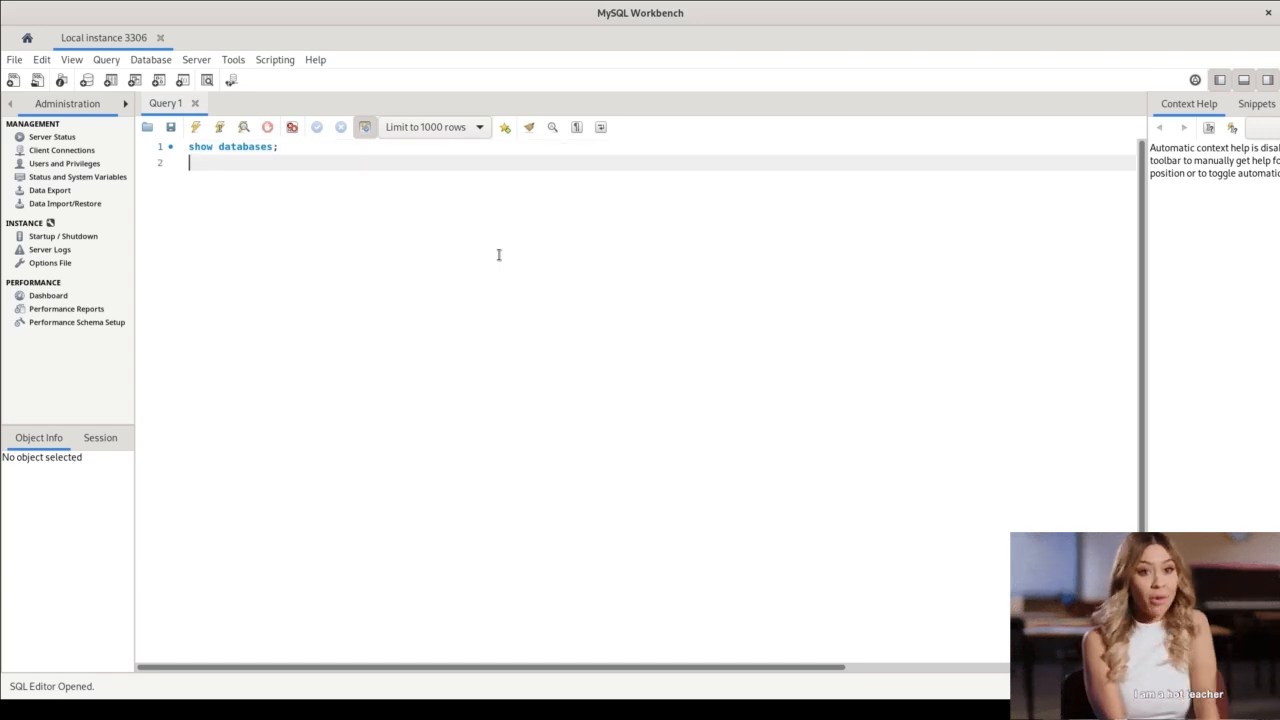
left_click(195, 129)
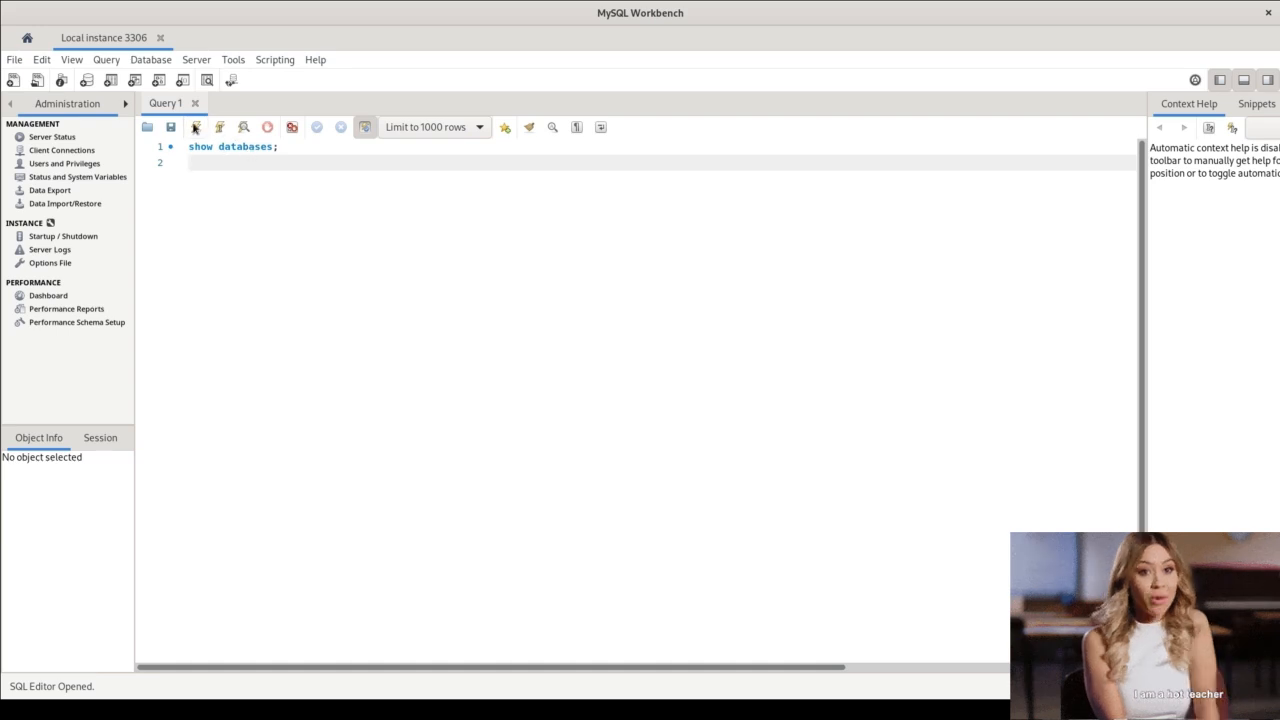
left_click(219, 128)
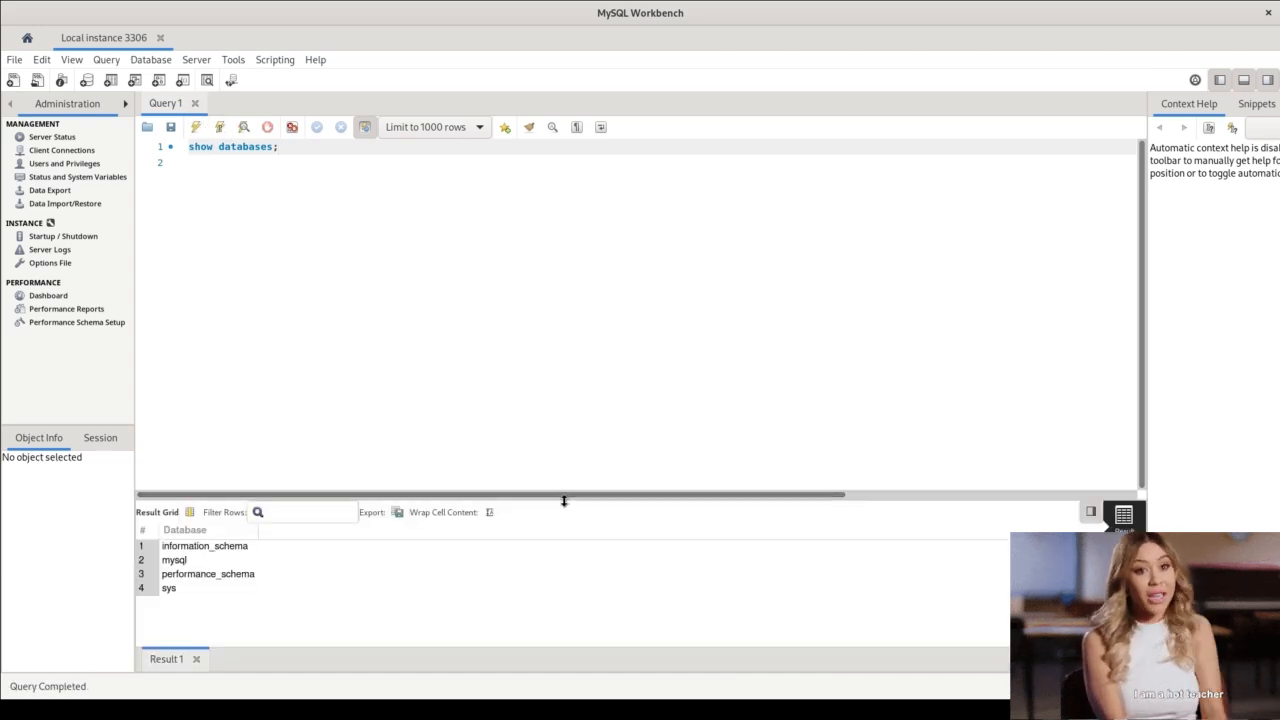
Enlarge the result grid area and examine the list of databases returned by the query.
left_click_drag(563, 499, 566, 393)
left_click(197, 438)
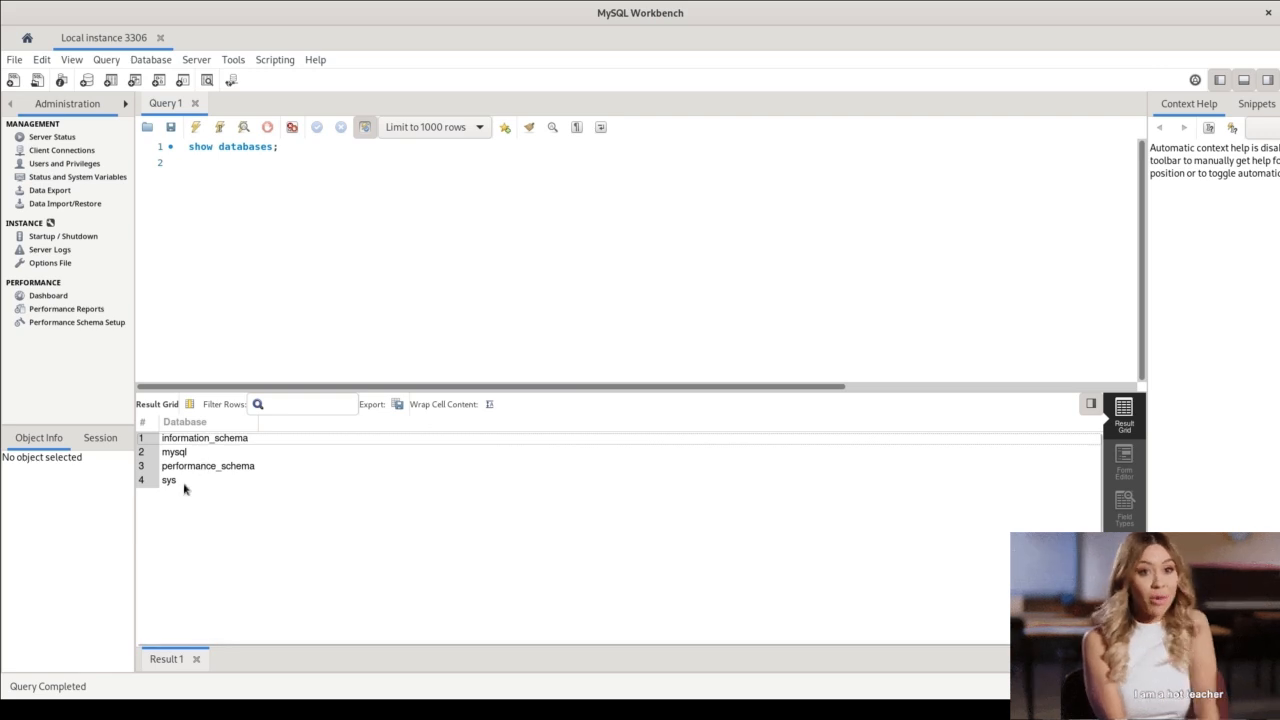
left_click(184, 484)
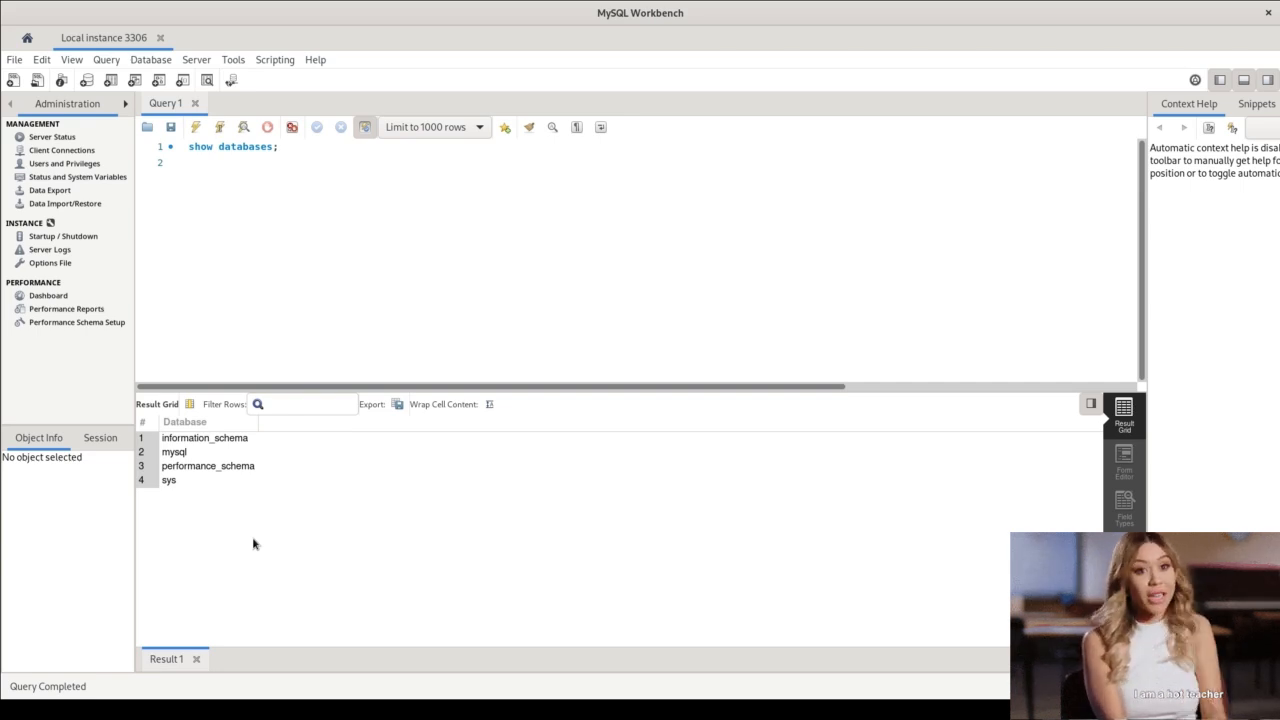
left_click(226, 443)
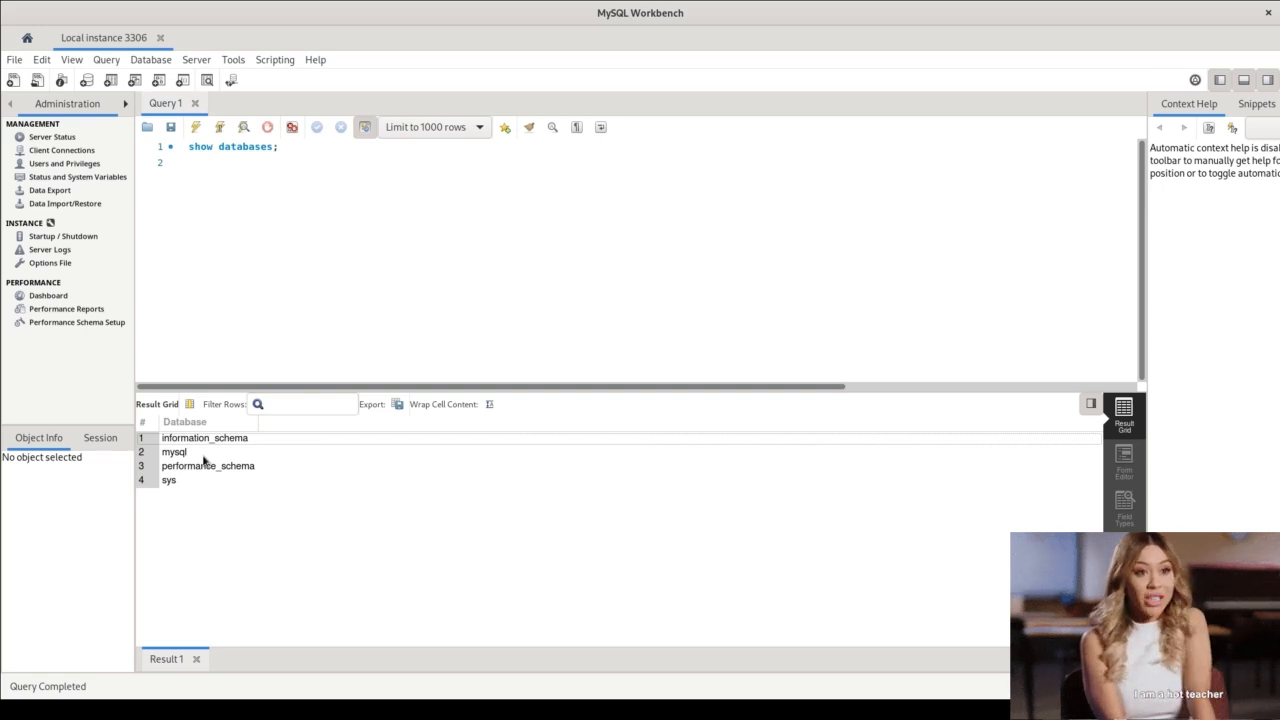
Compare the field types of the "show databases" result with its grid, ending on the result grid.
left_click(315, 195)
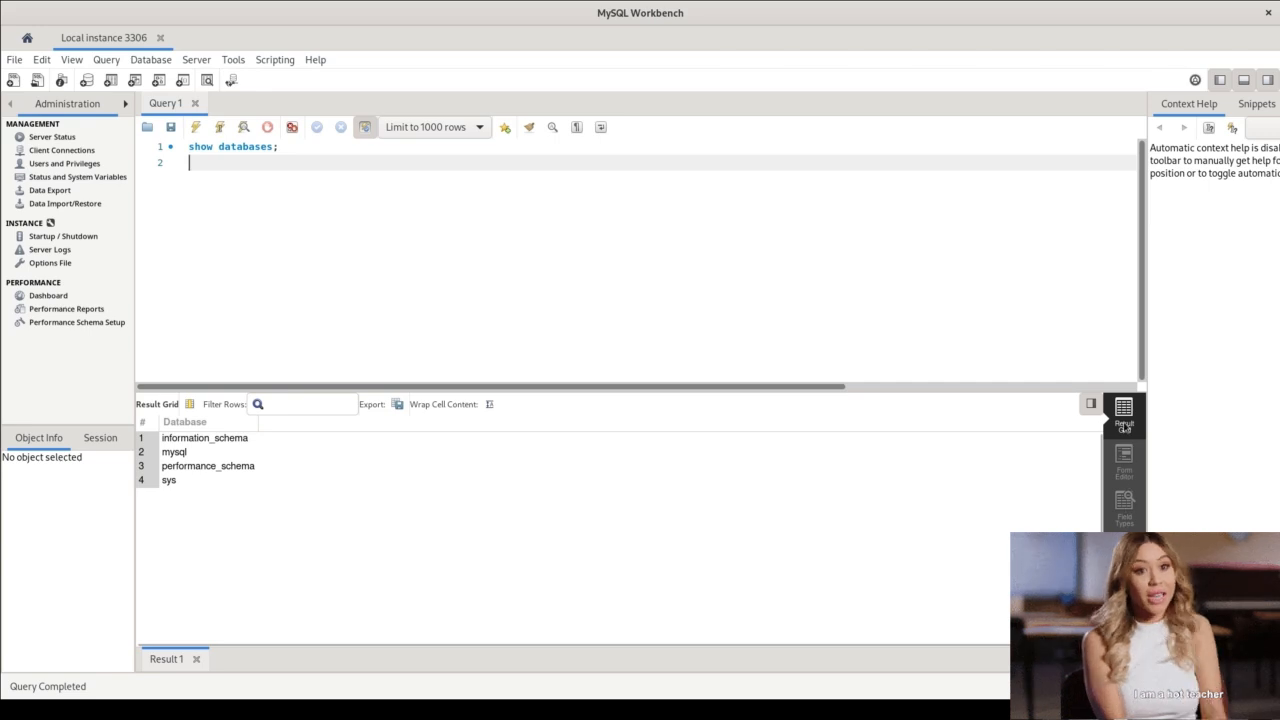
left_click(1123, 503)
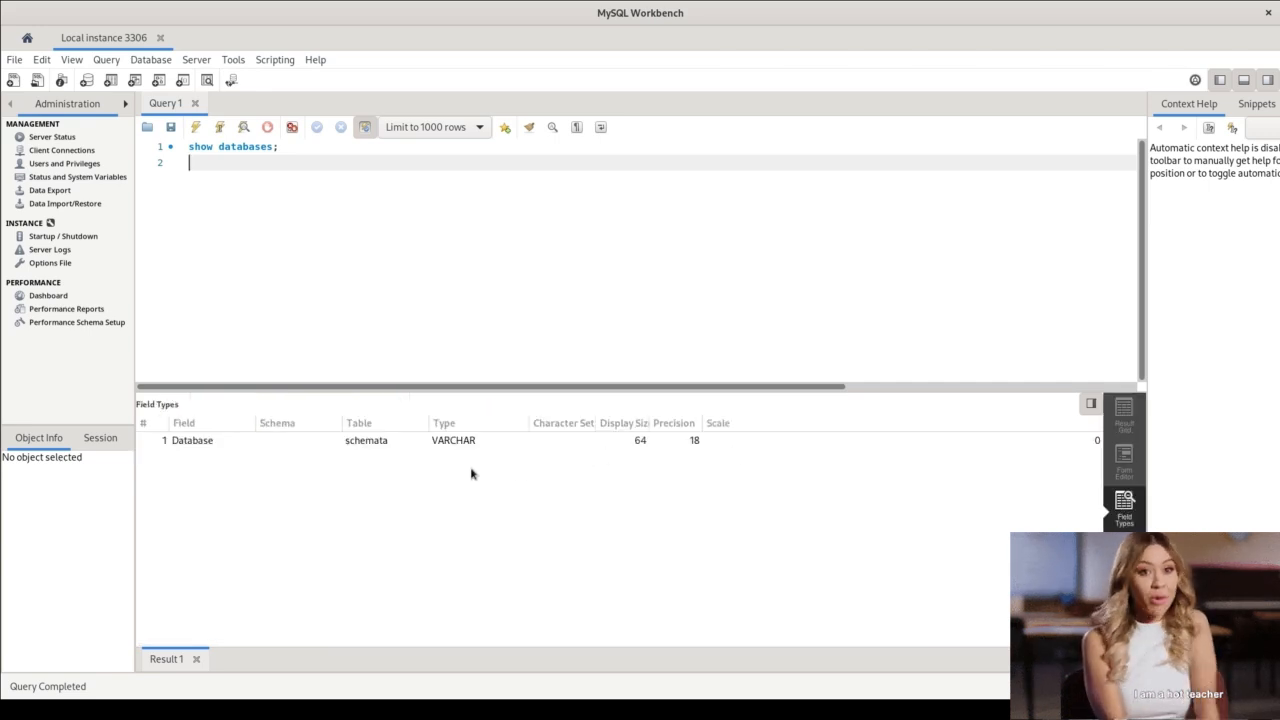
left_click(231, 443)
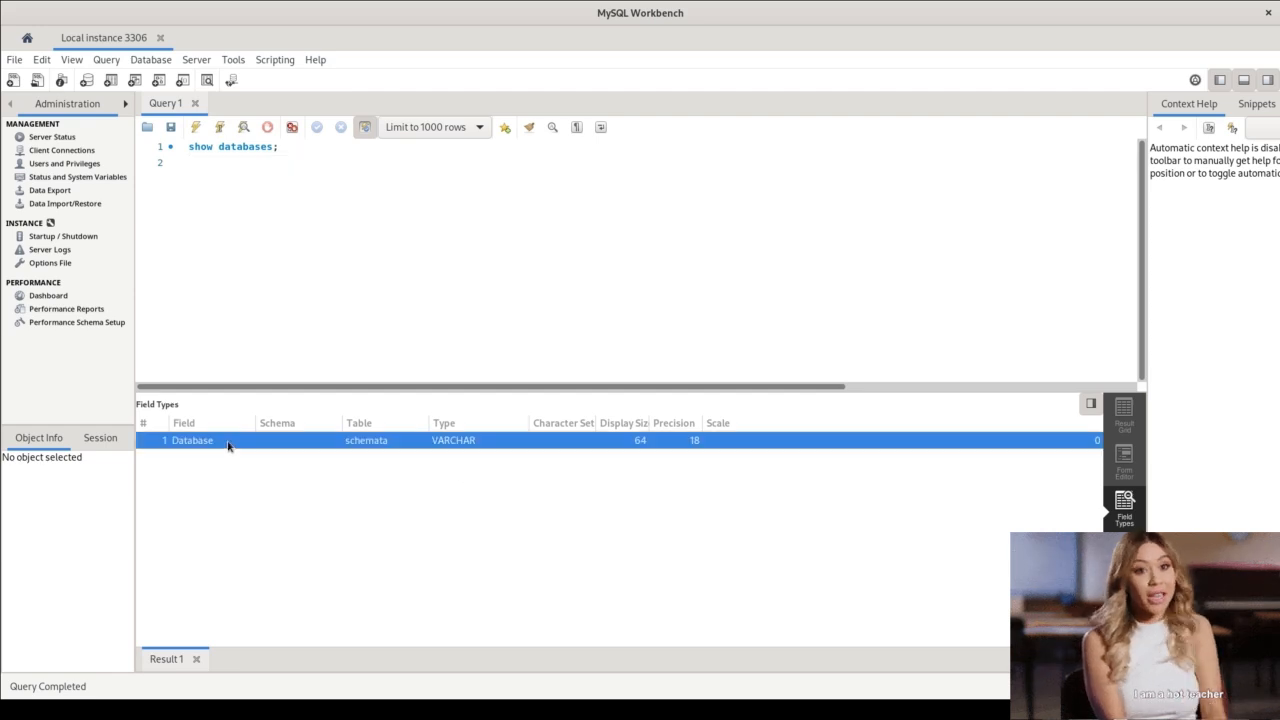
left_click(1123, 412)
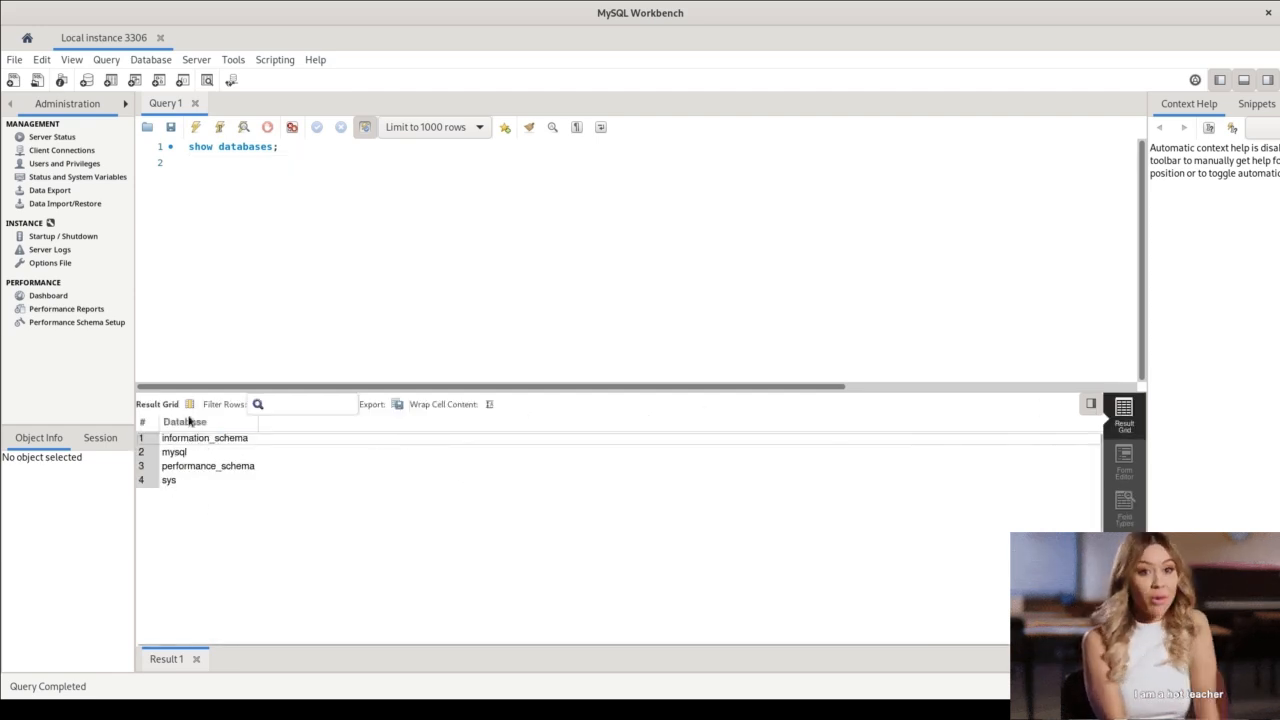
left_click(1124, 505)
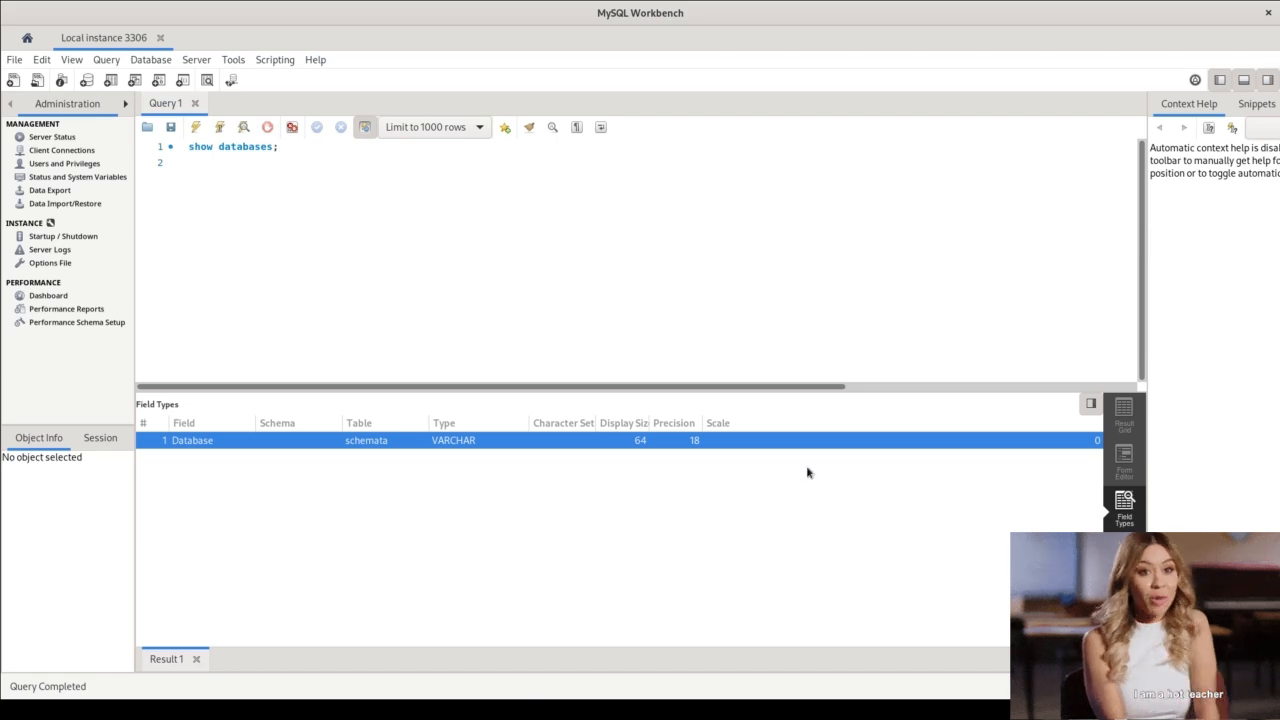
left_click(300, 157)
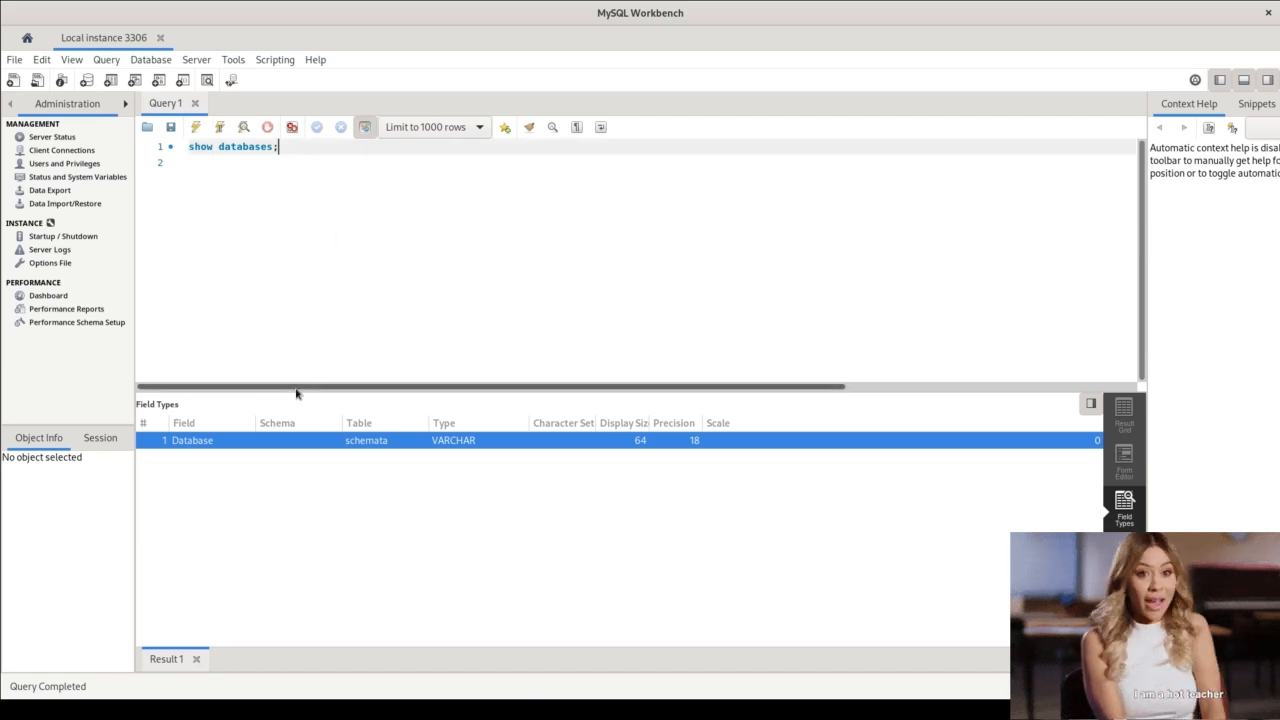
left_click(1124, 412)
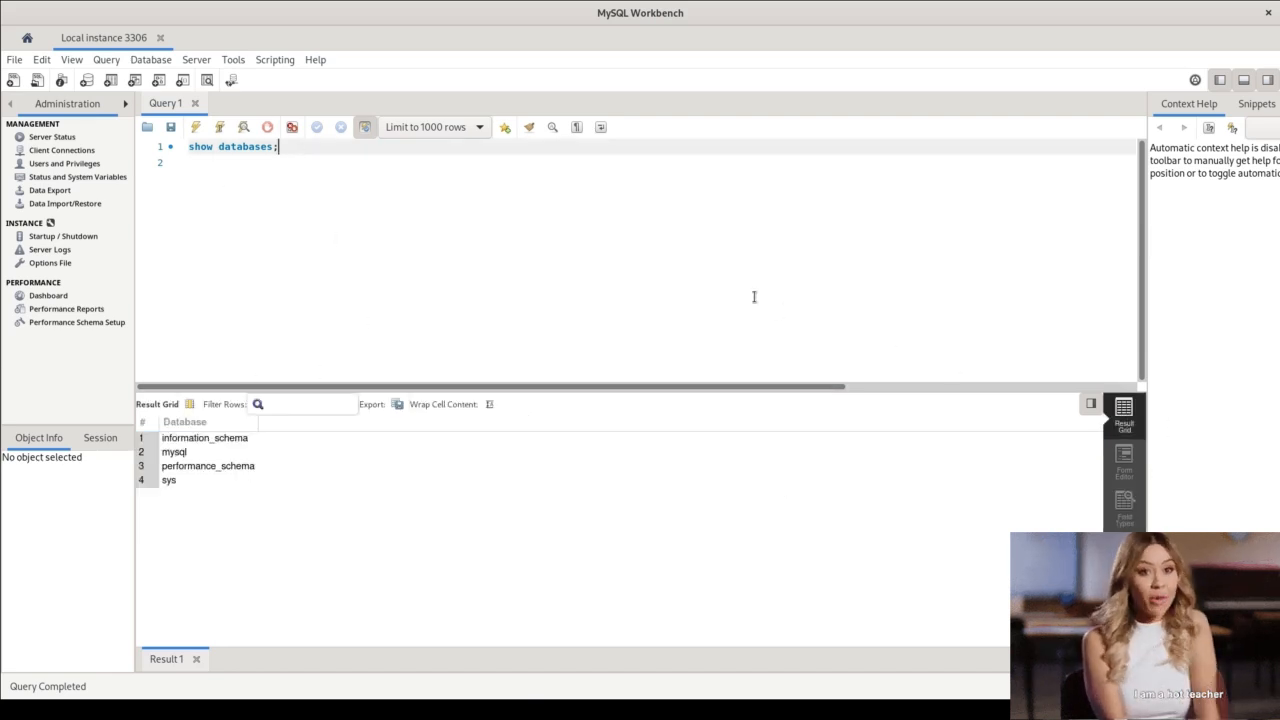
Paste the query "SELECT * FROM information_schema.columns;" on line 2 of the editor.
left_click(326, 200)
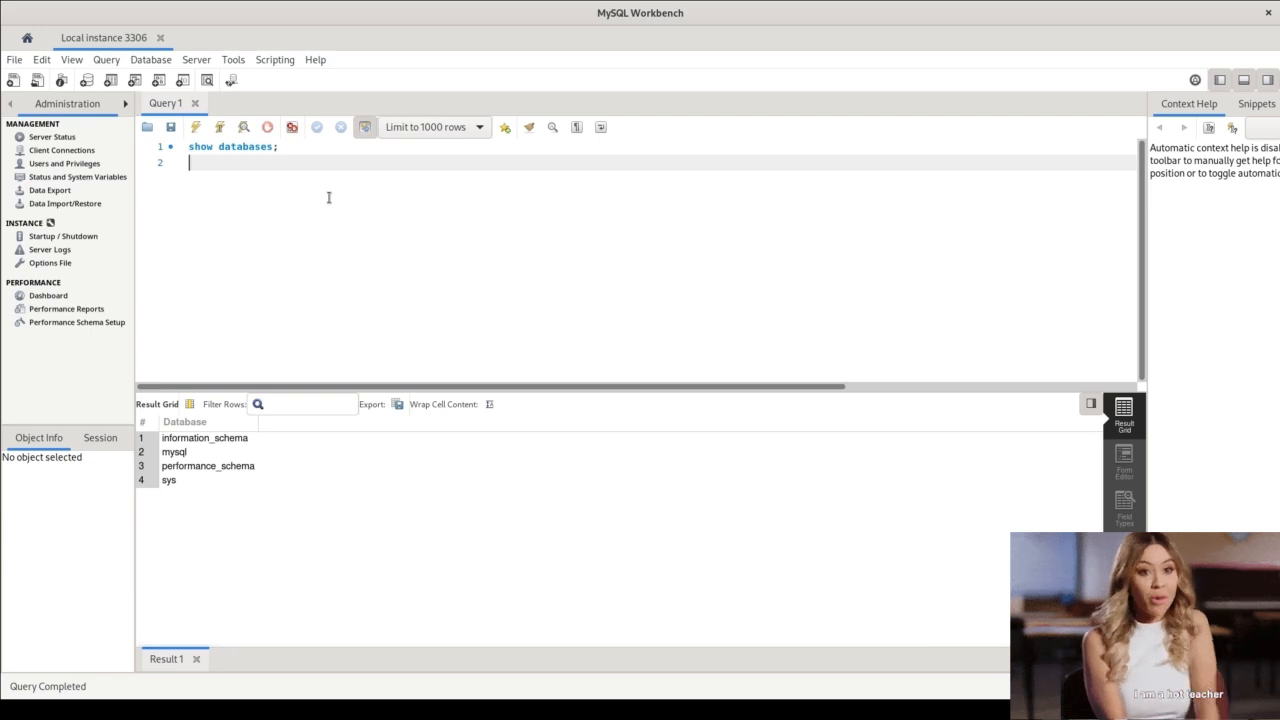
key("alt+Tab")
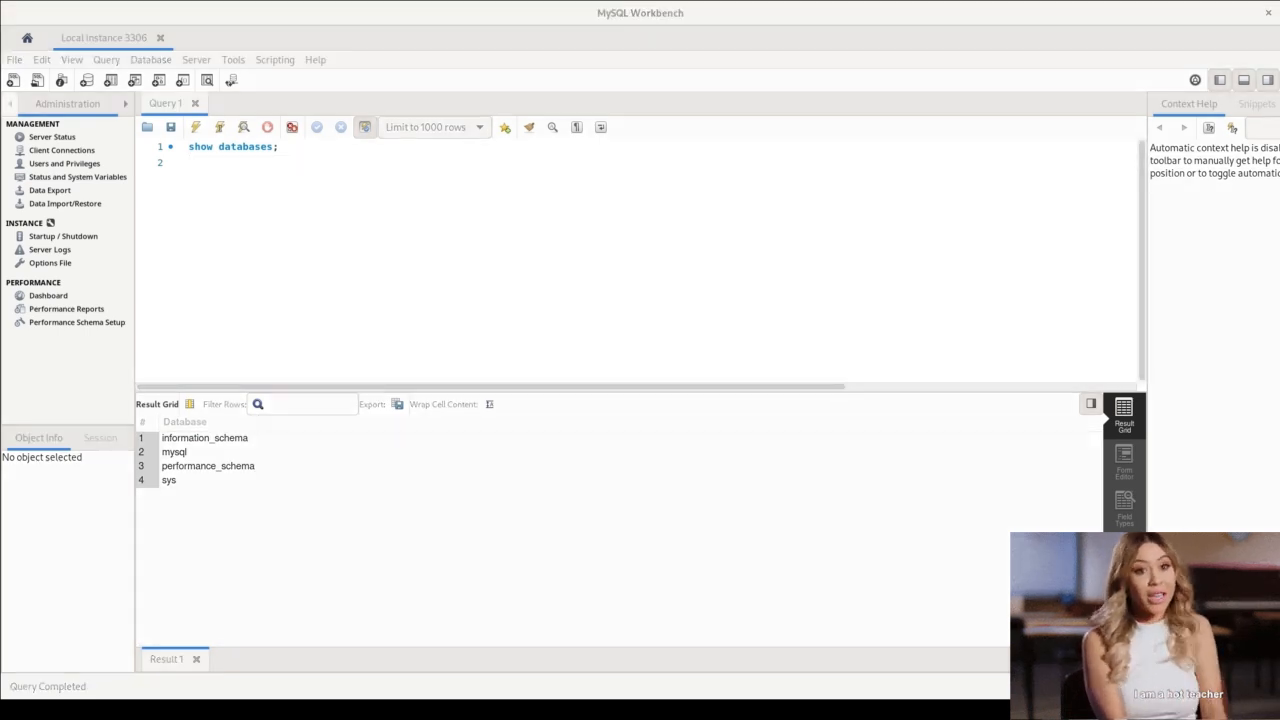
key("alt+Tab")
type("SELECT * FROM information_schema.columns;")
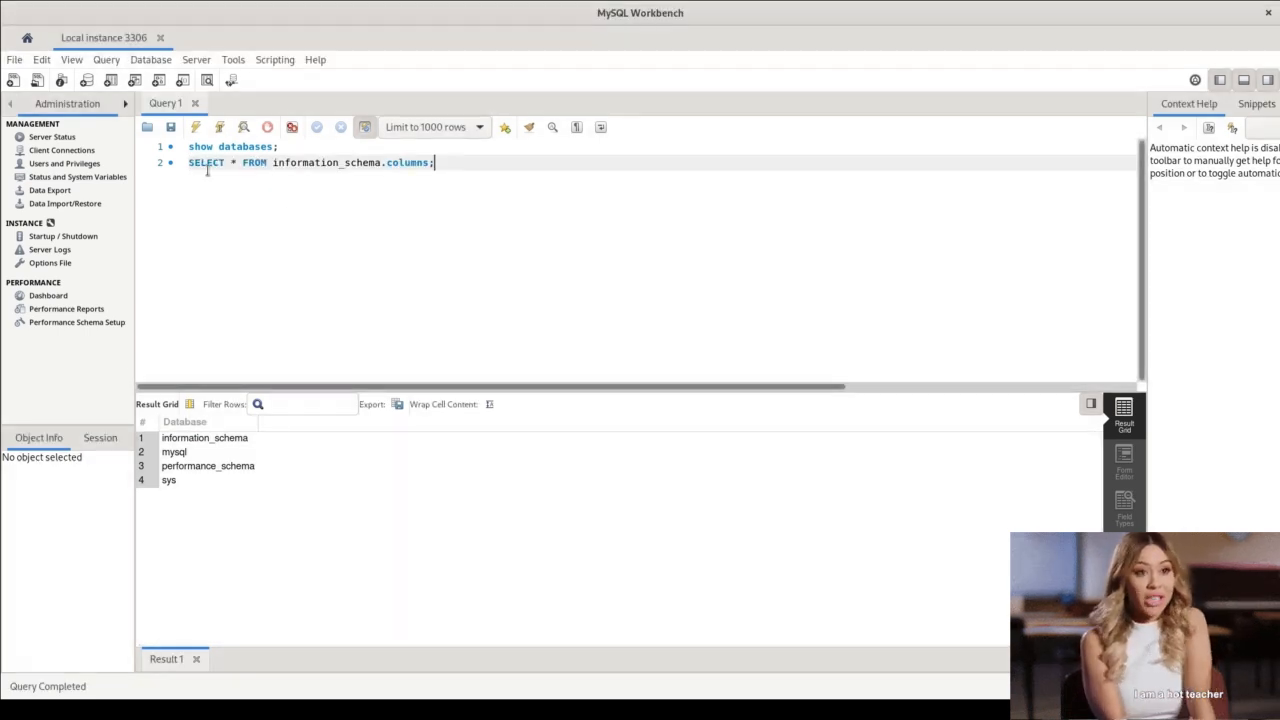
Go over the parts of the SELECT statement on line 2 and execute only that statement.
left_click_drag(190, 163, 254, 171)
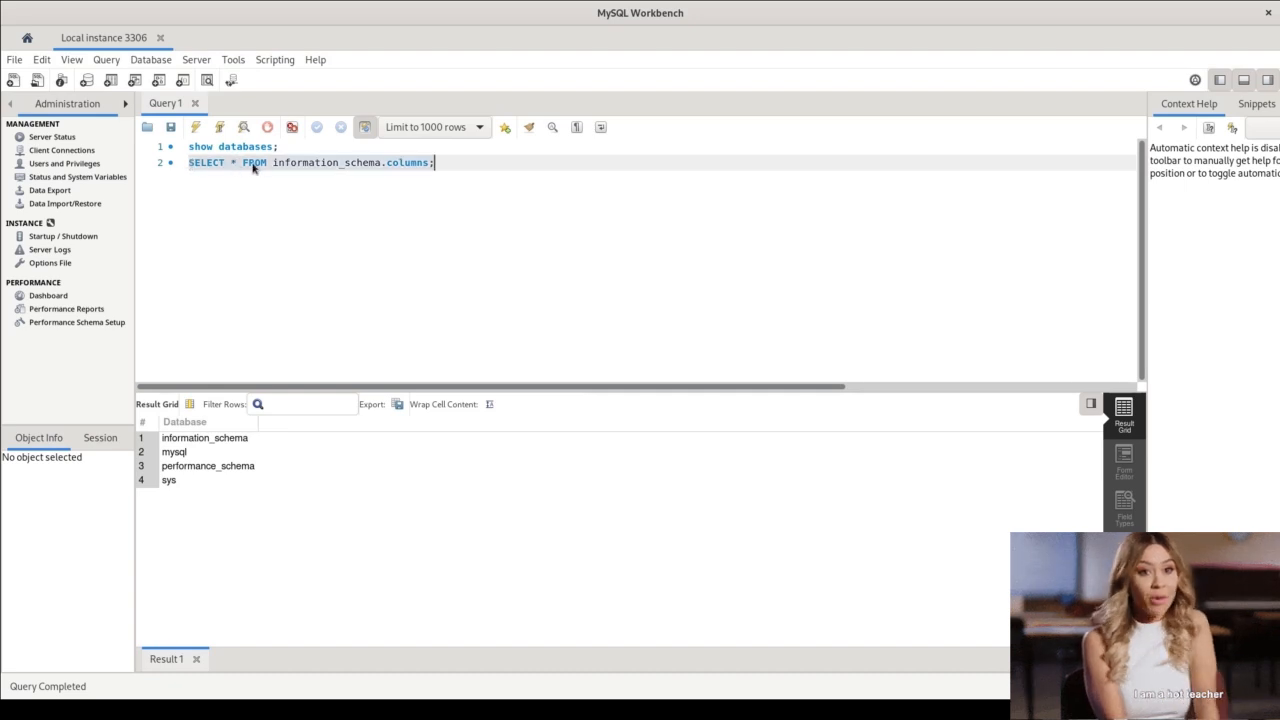
double_click(299, 163)
double_click(398, 163)
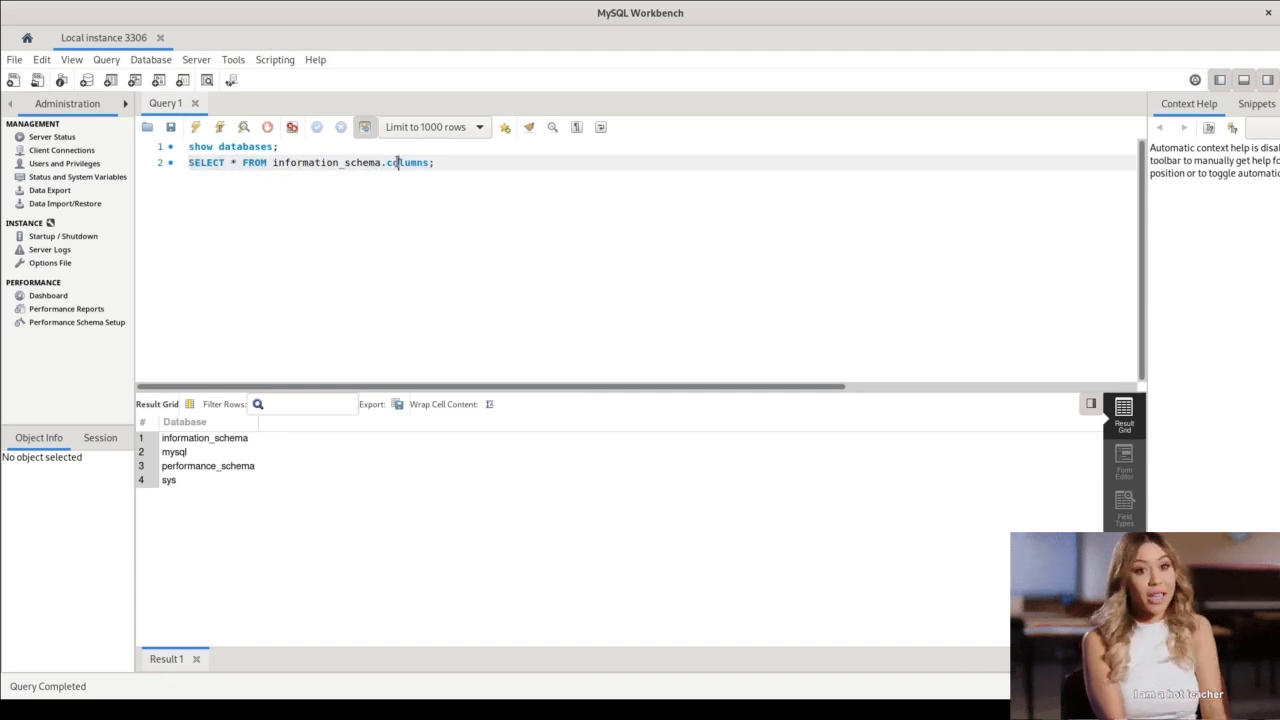
left_click(451, 163)
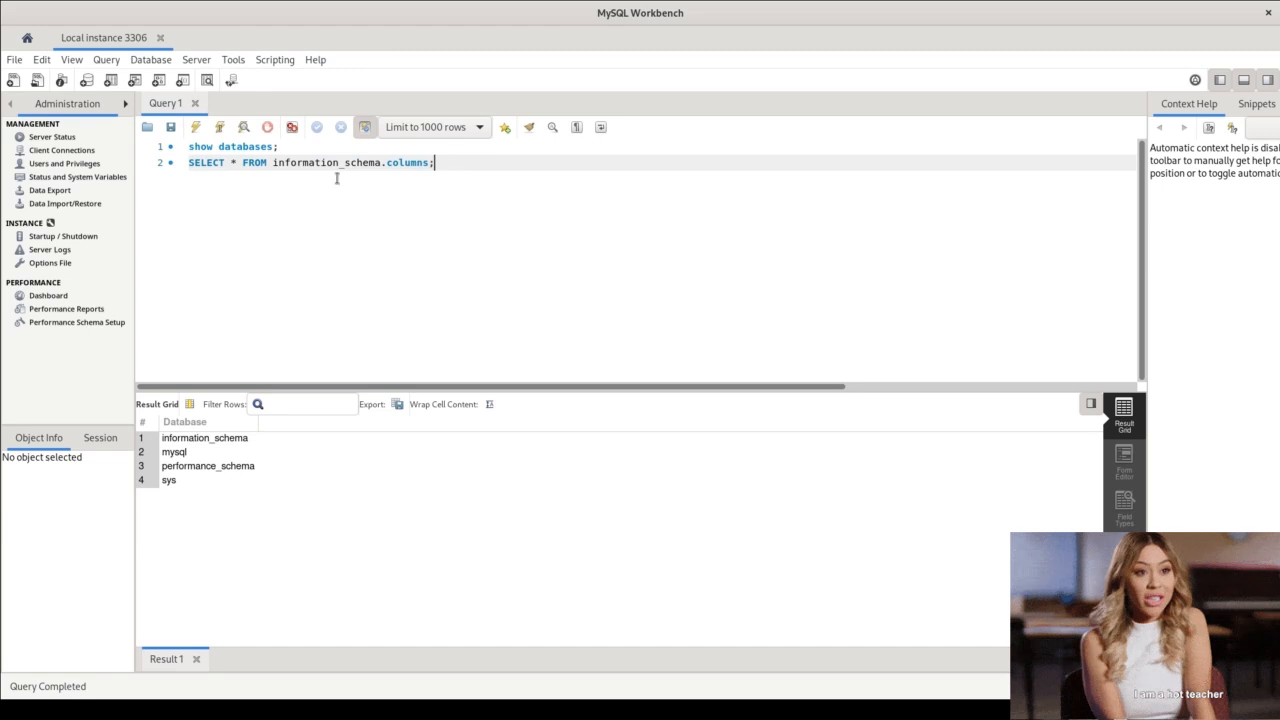
left_click_drag(190, 165, 232, 166)
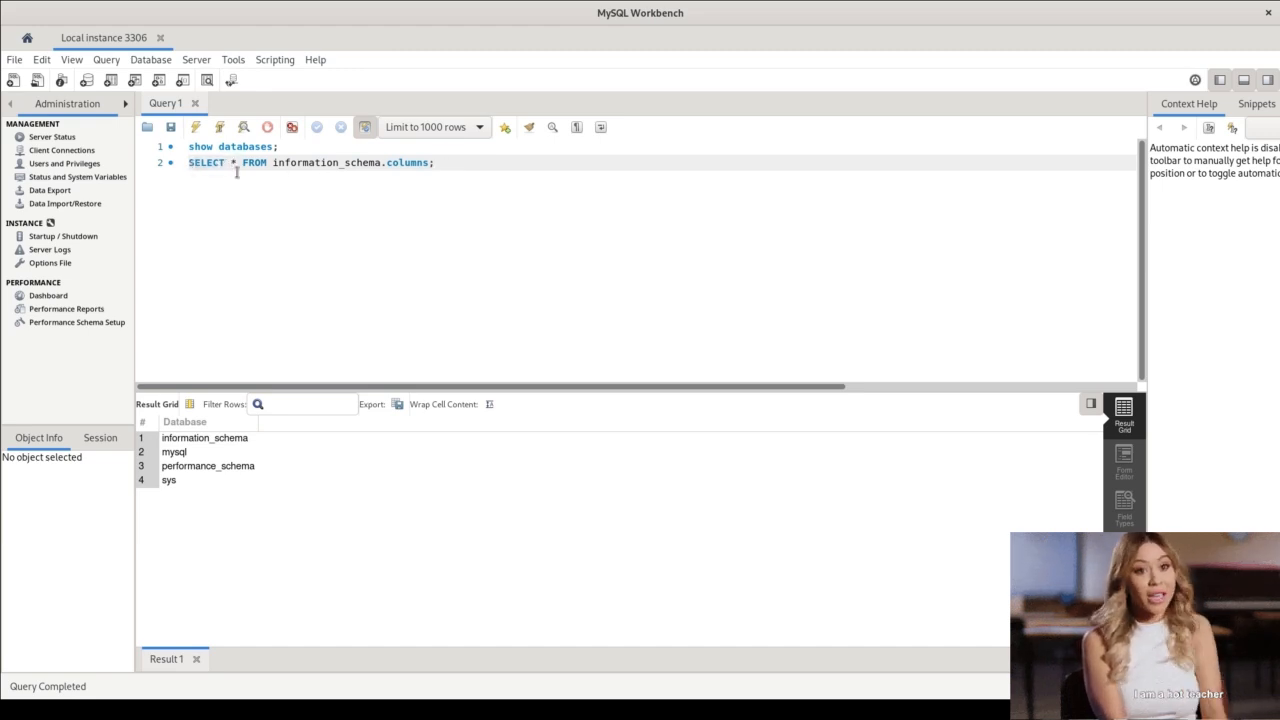
left_click(289, 163)
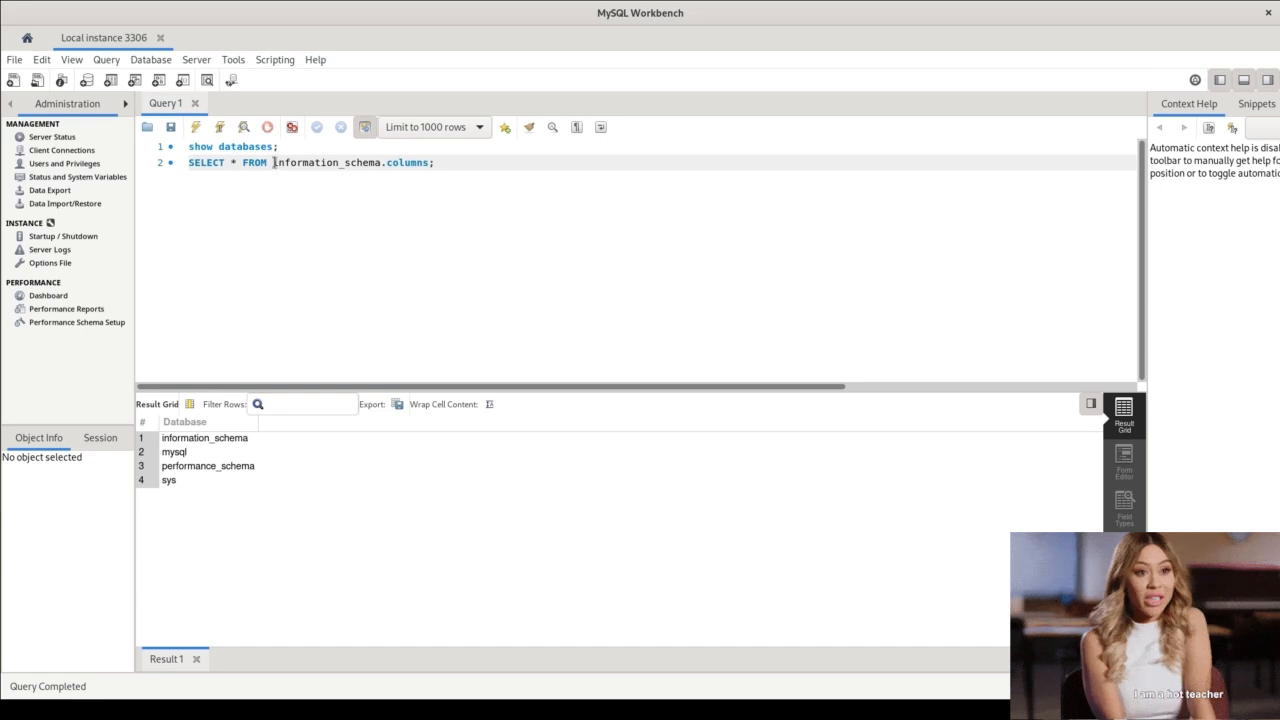
left_click_drag(274, 163, 383, 163)
double_click(412, 163)
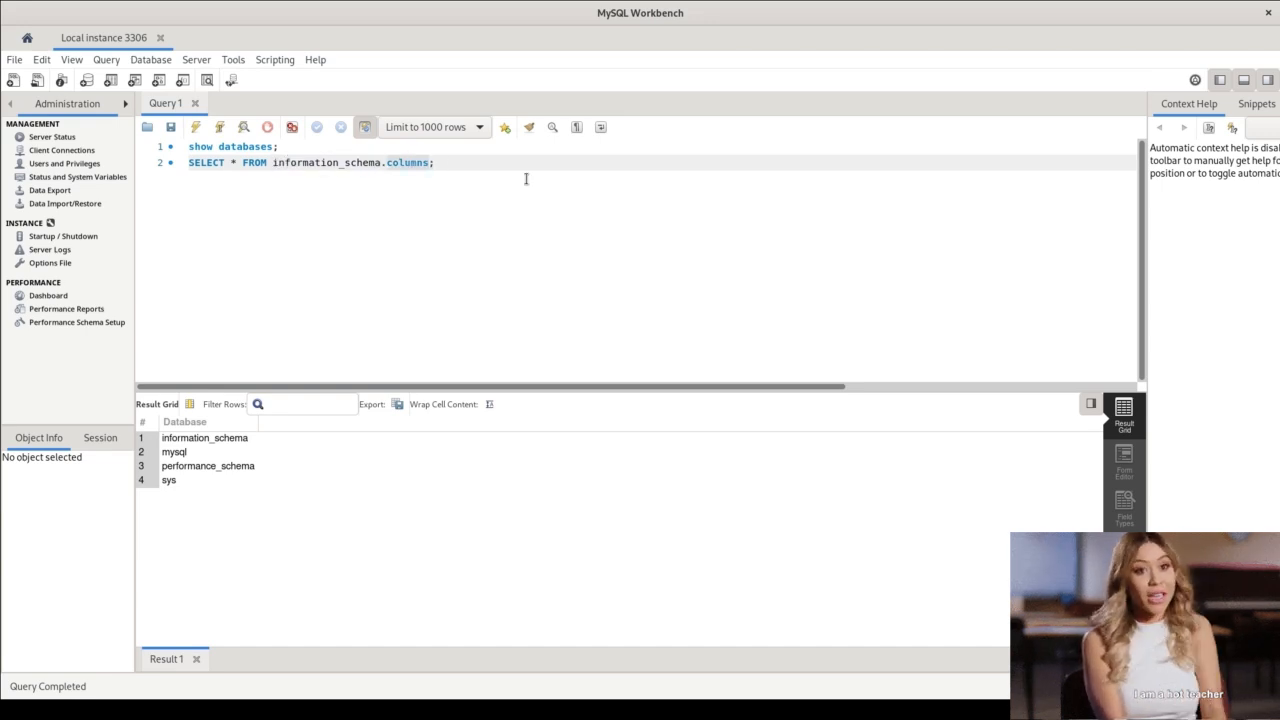
left_click(487, 163)
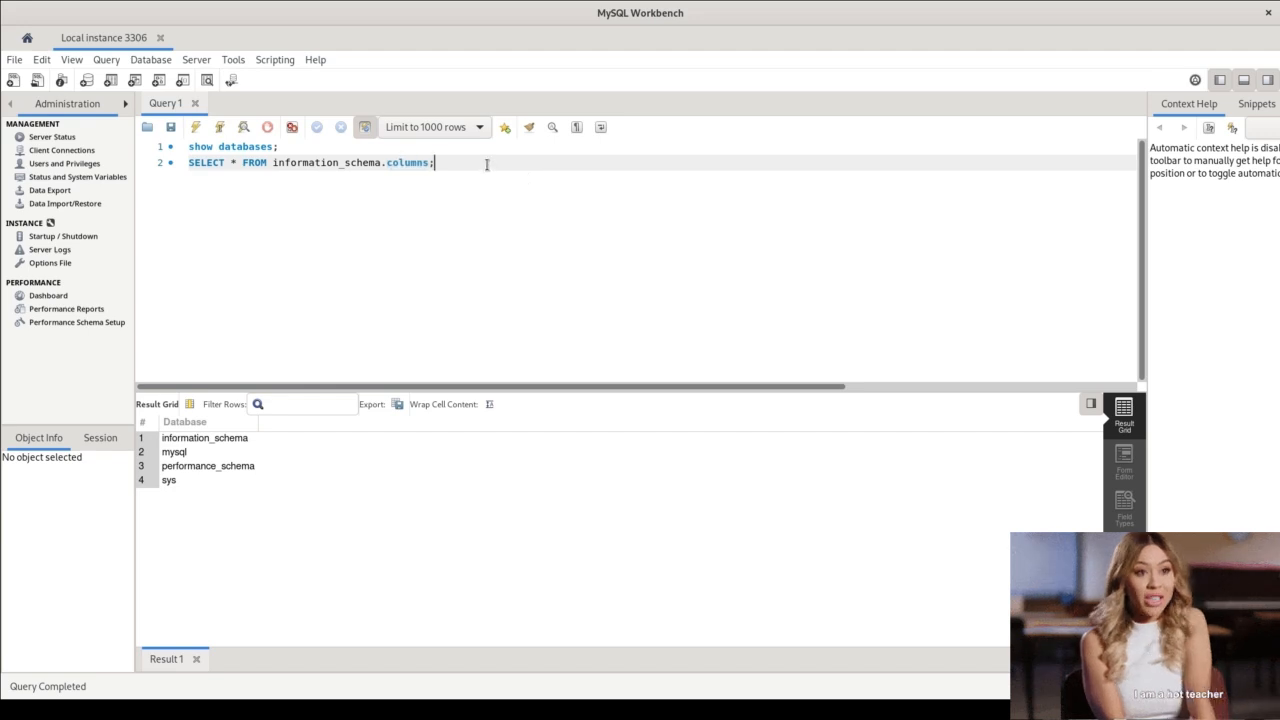
left_click(221, 127)
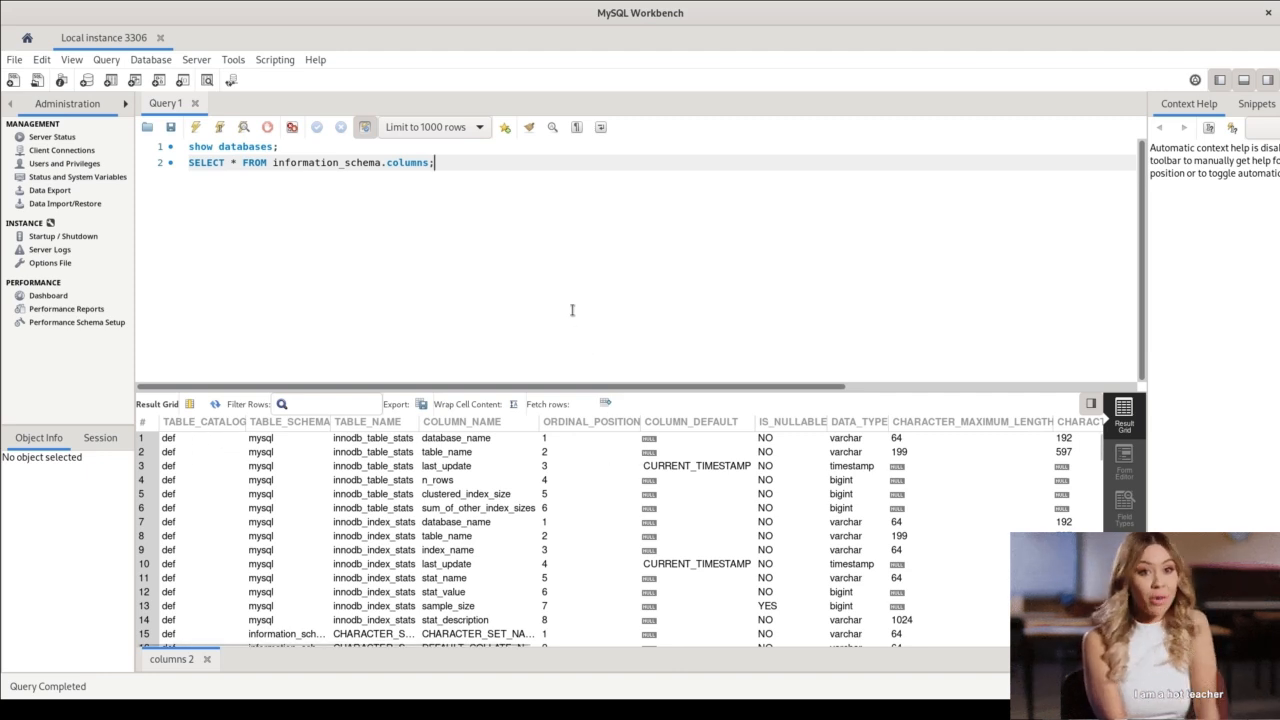
Examine the result columns of the information_schema.columns query and the list of their field types.
key("alt+Tab")
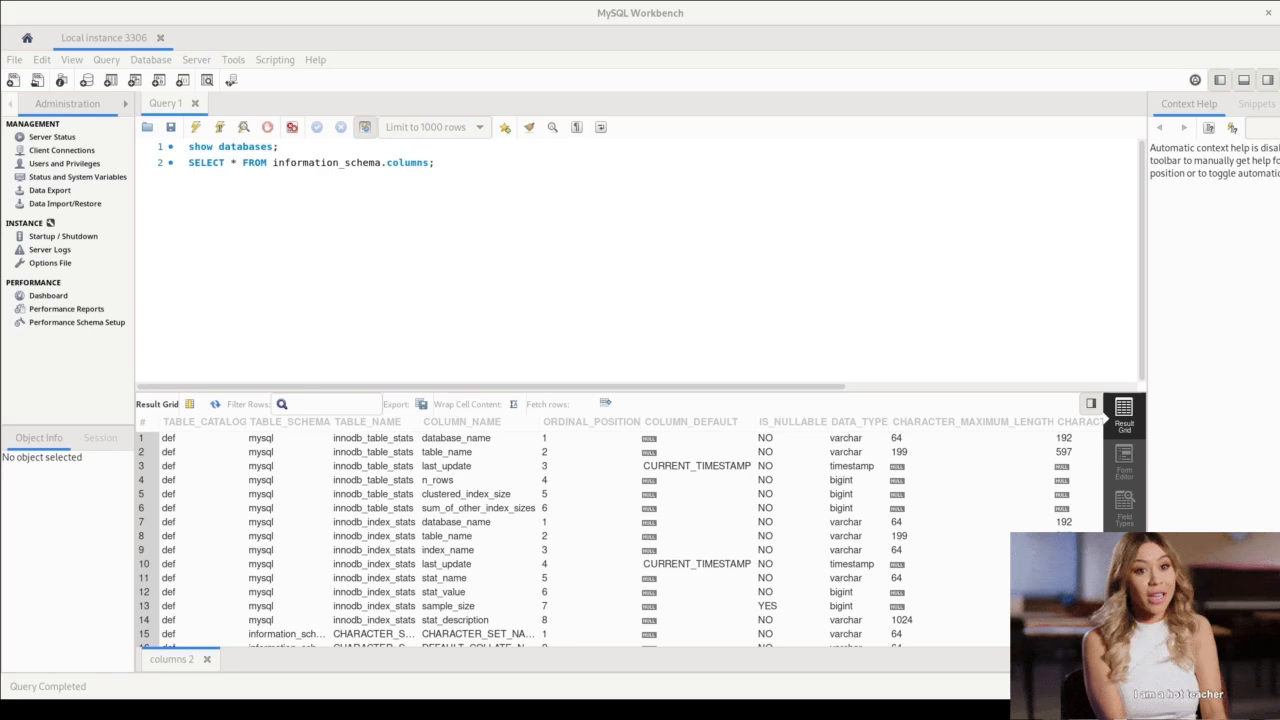
key("alt+Tab")
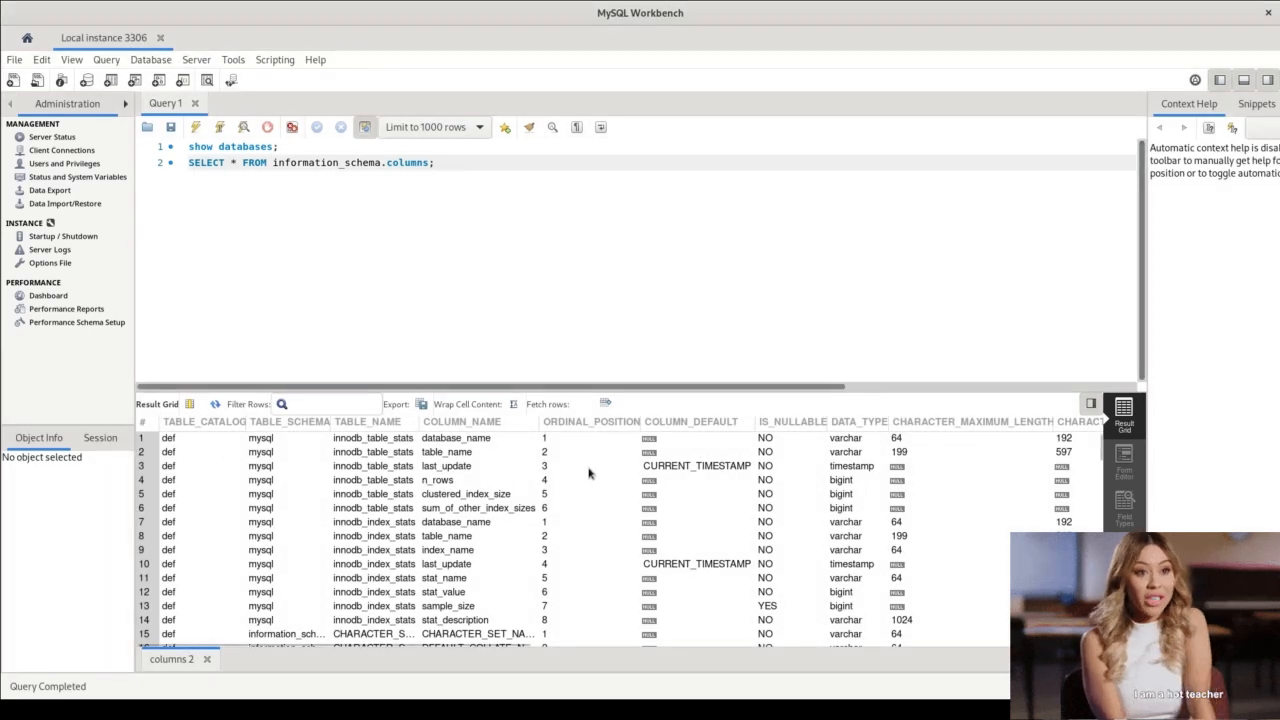
scroll(577, 463, "right", 10)
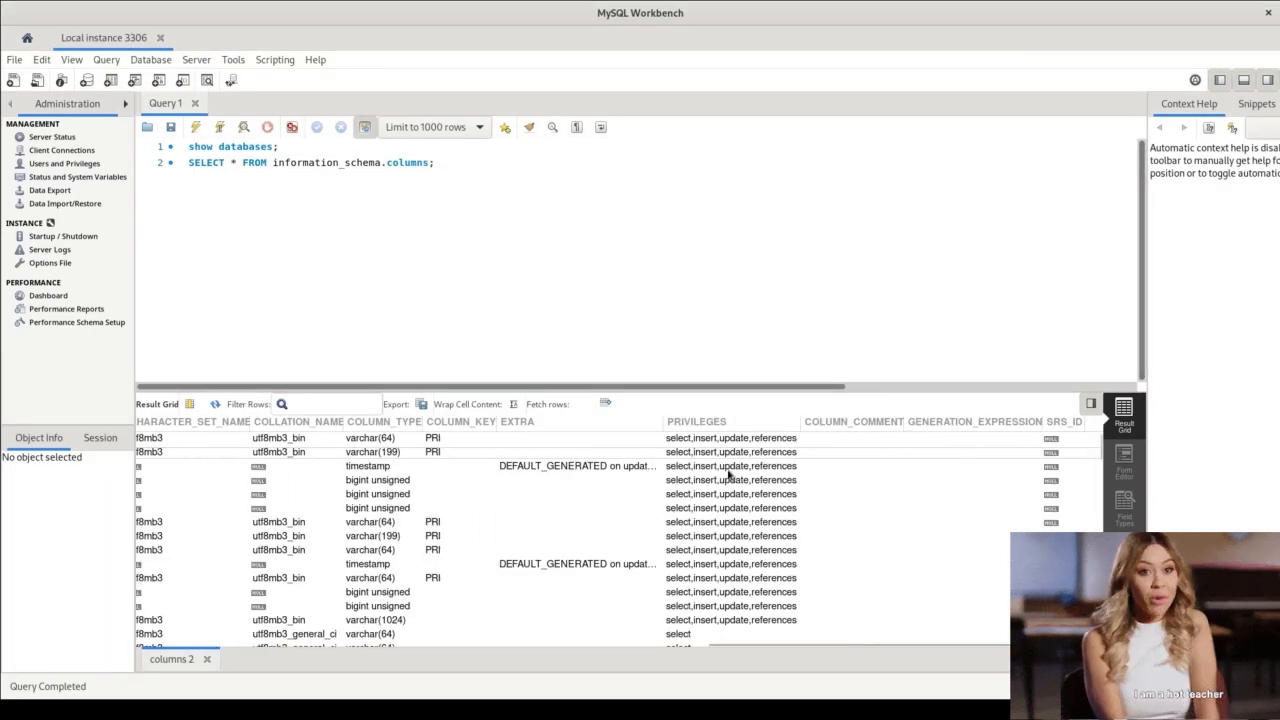
scroll(667, 466, "left", 10)
left_click(196, 441)
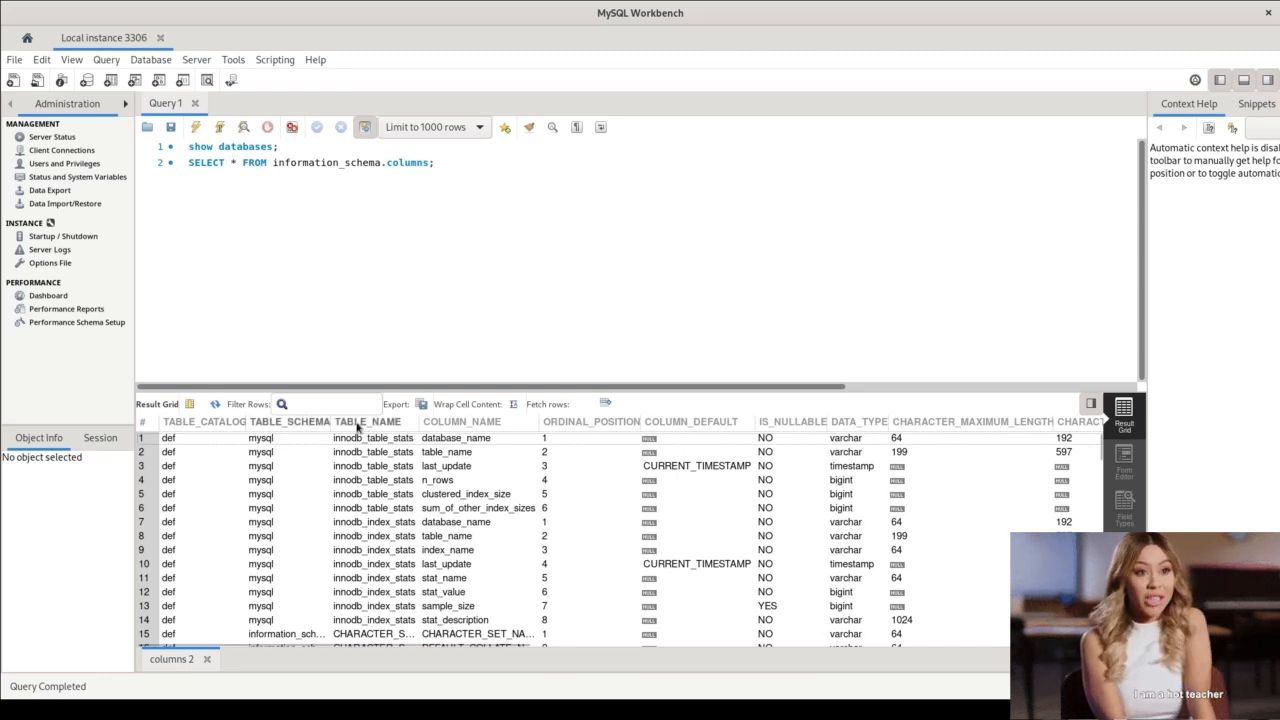
left_click(1127, 512)
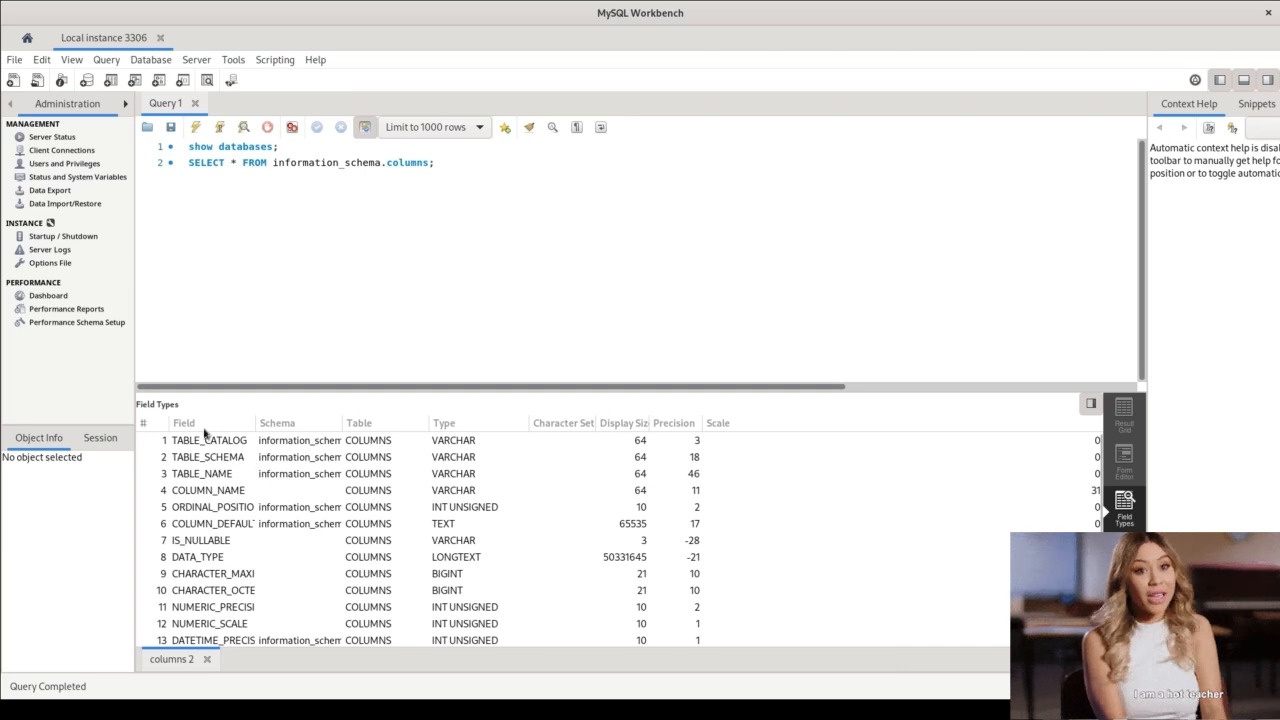
scroll(191, 443, "down", 3)
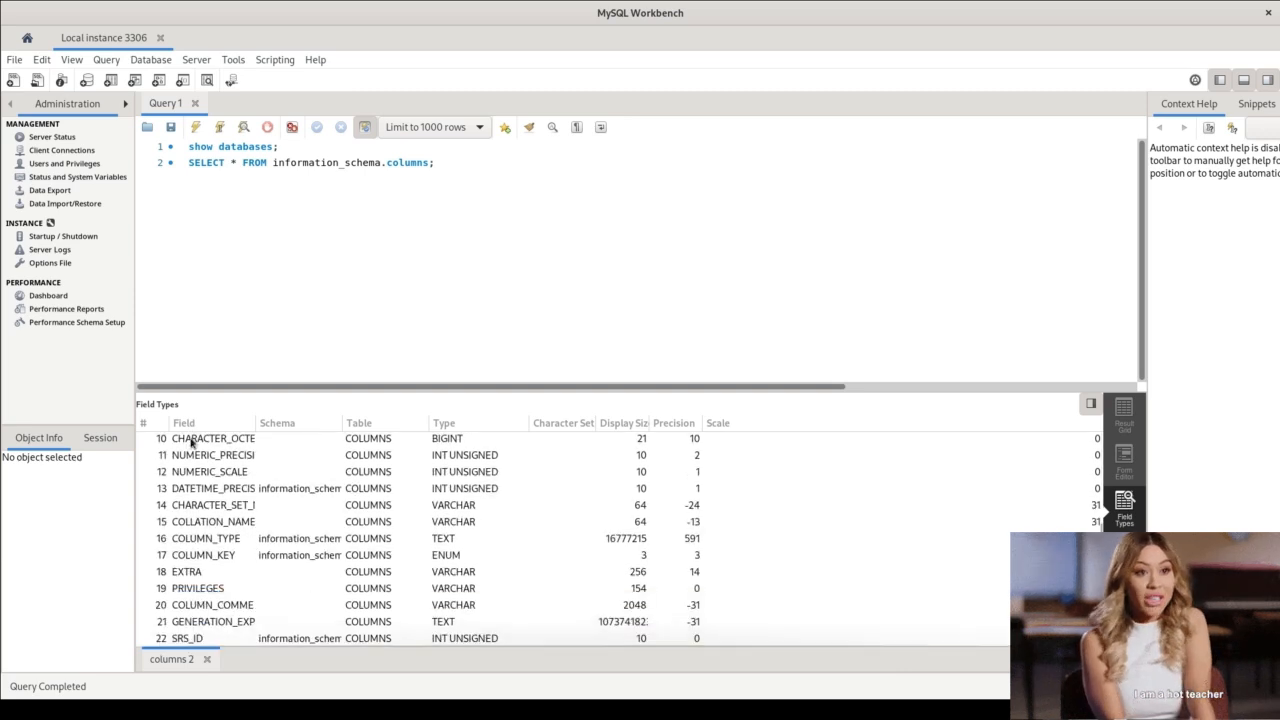
Review the field types list of the information_schema.columns query, checking the TABLE_CATALOG and TABLE_SCHEMA rows.
scroll(196, 557, "up", 3)
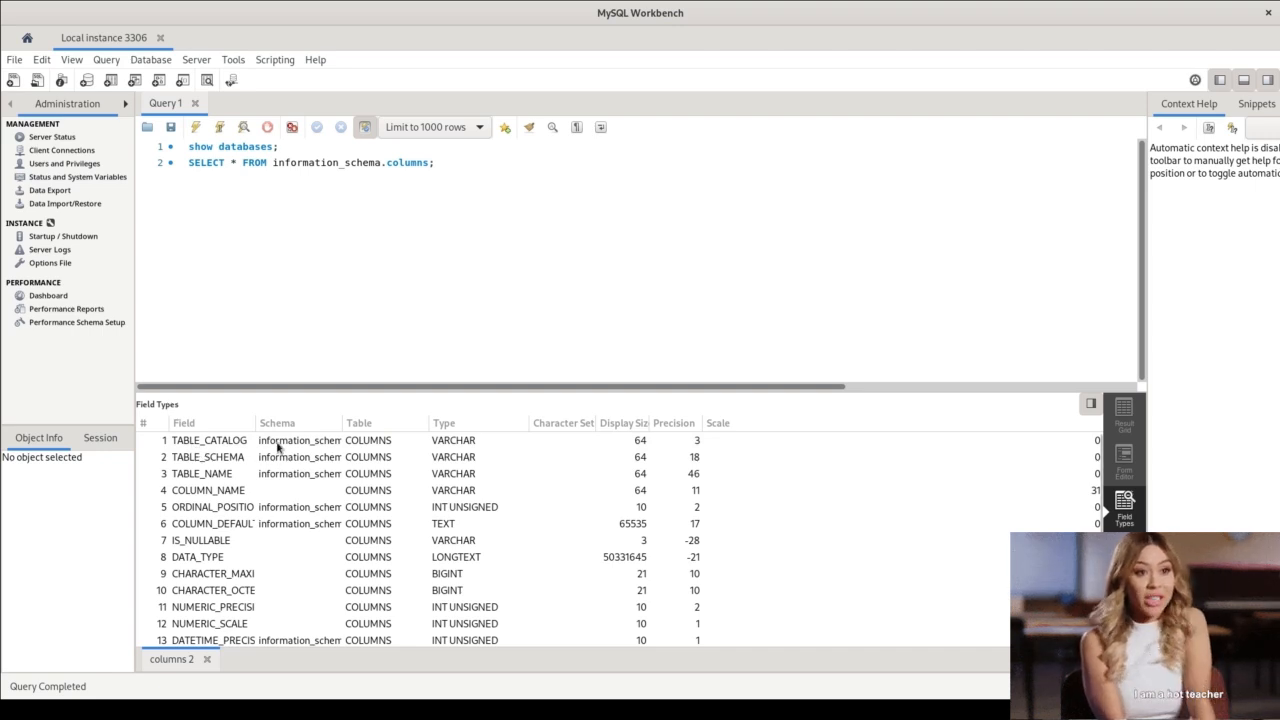
left_click(376, 446)
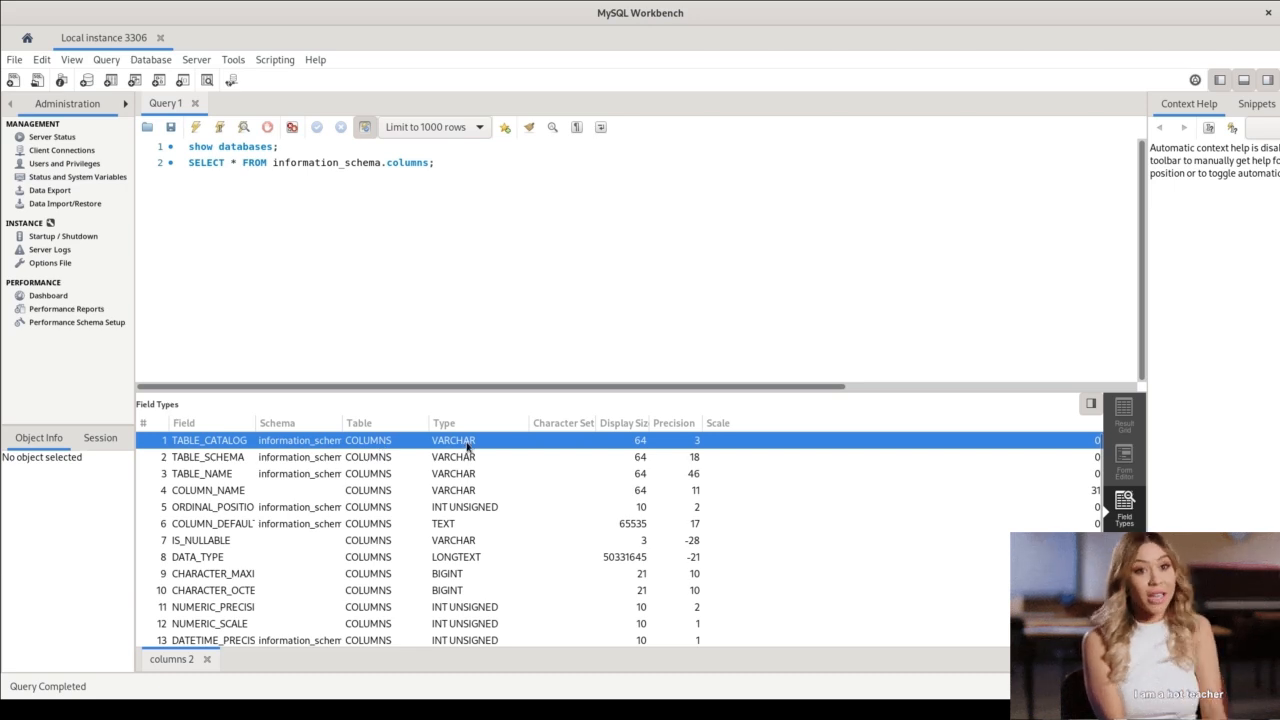
scroll(466, 446, "down", 1)
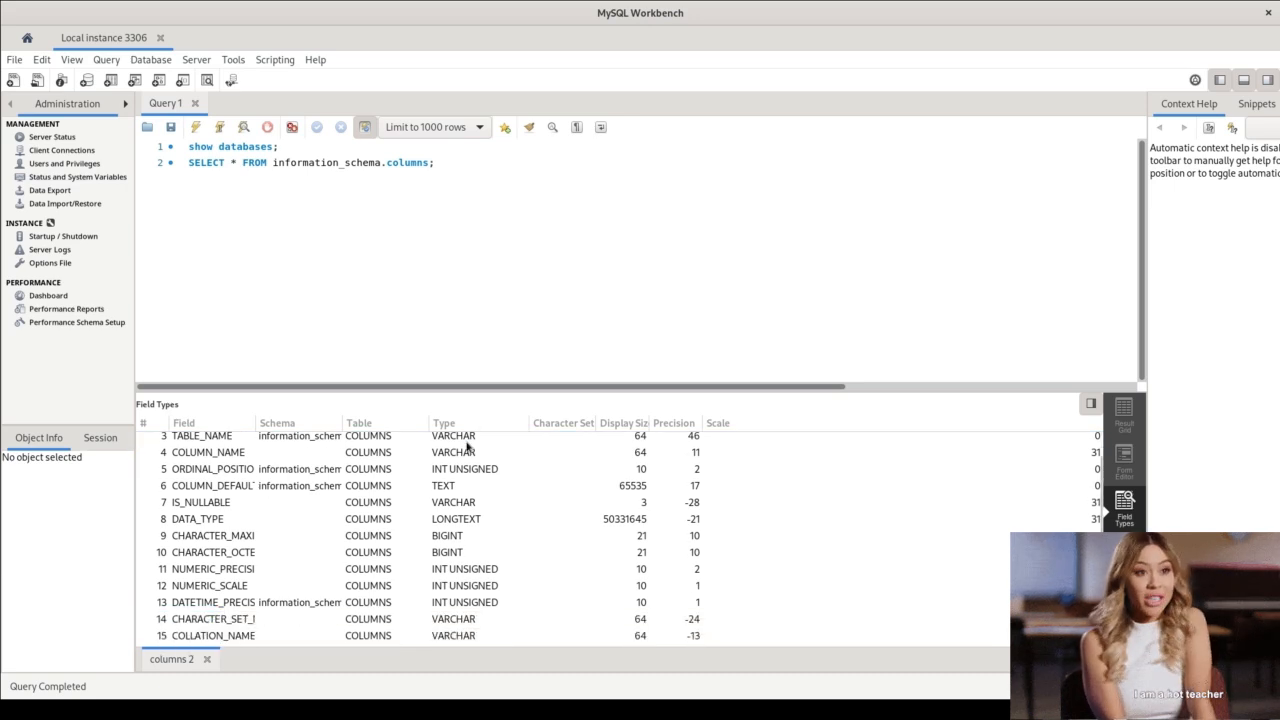
scroll(462, 538, "down", 2)
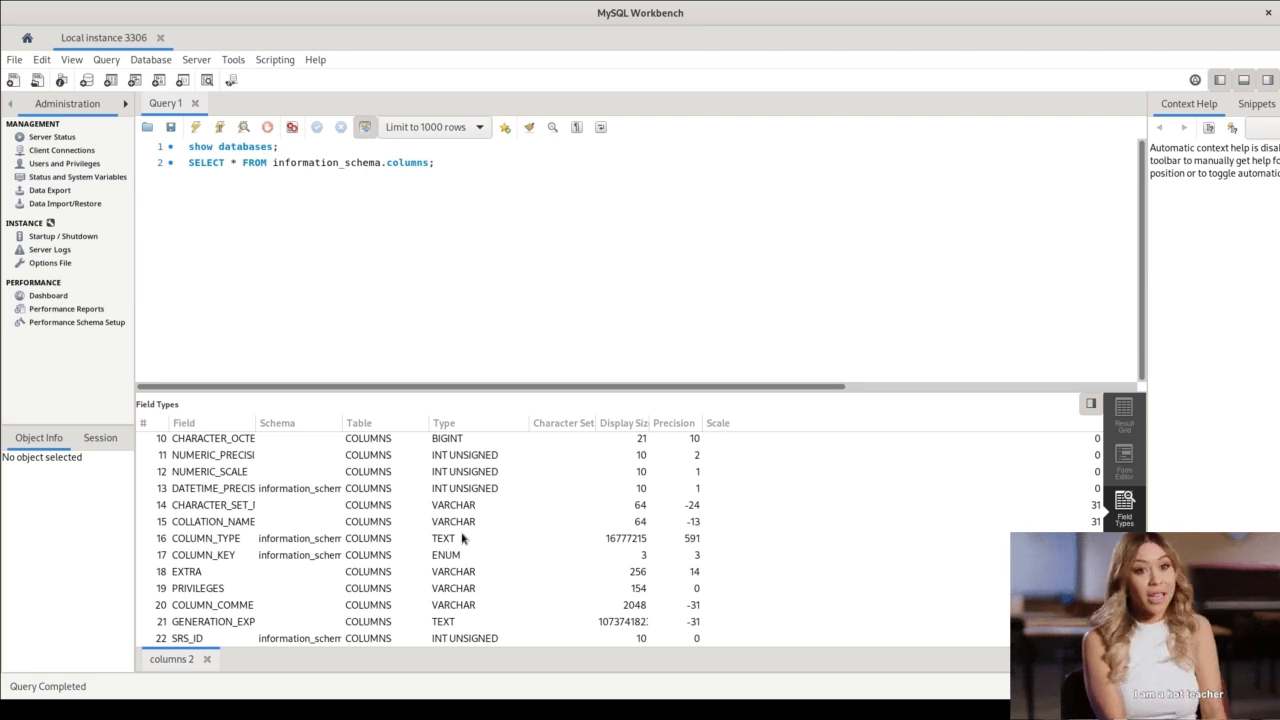
scroll(462, 538, "up", 5)
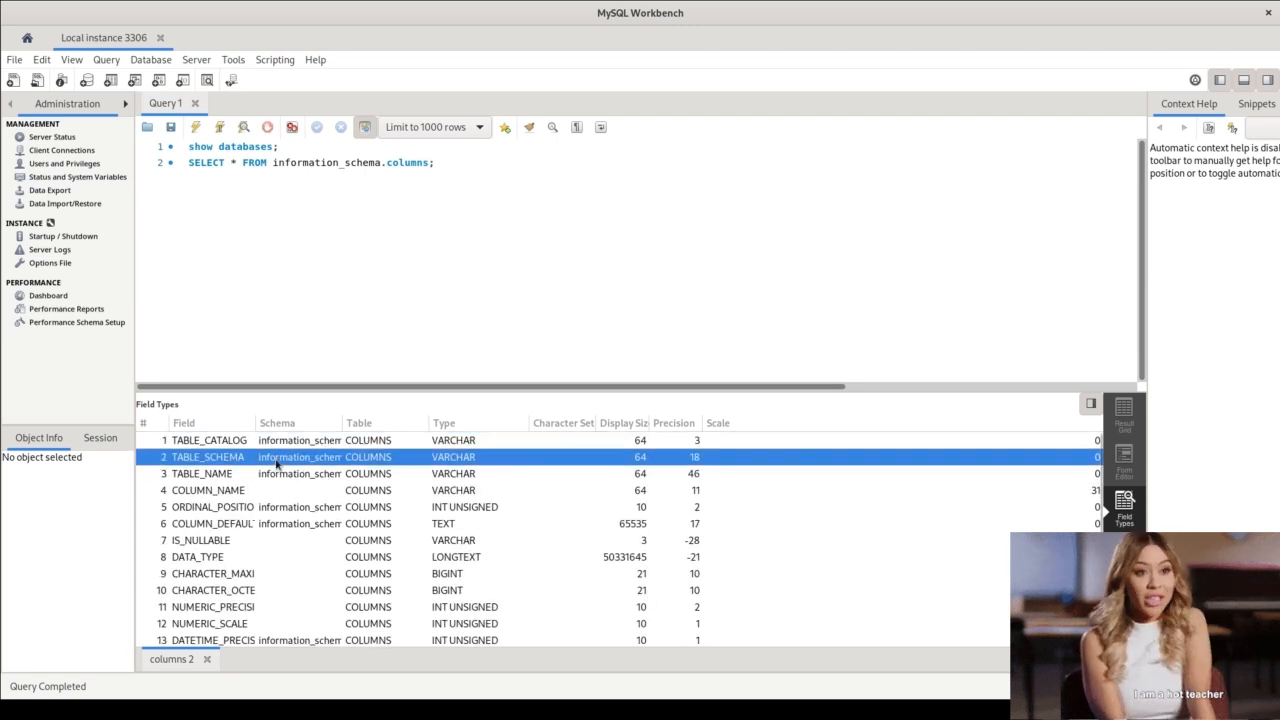
left_click(278, 460)
left_click(222, 443)
Highlight the "show databases" statement and the SELECT statement in the editor for comparison with the listed field types.
left_click(464, 162)
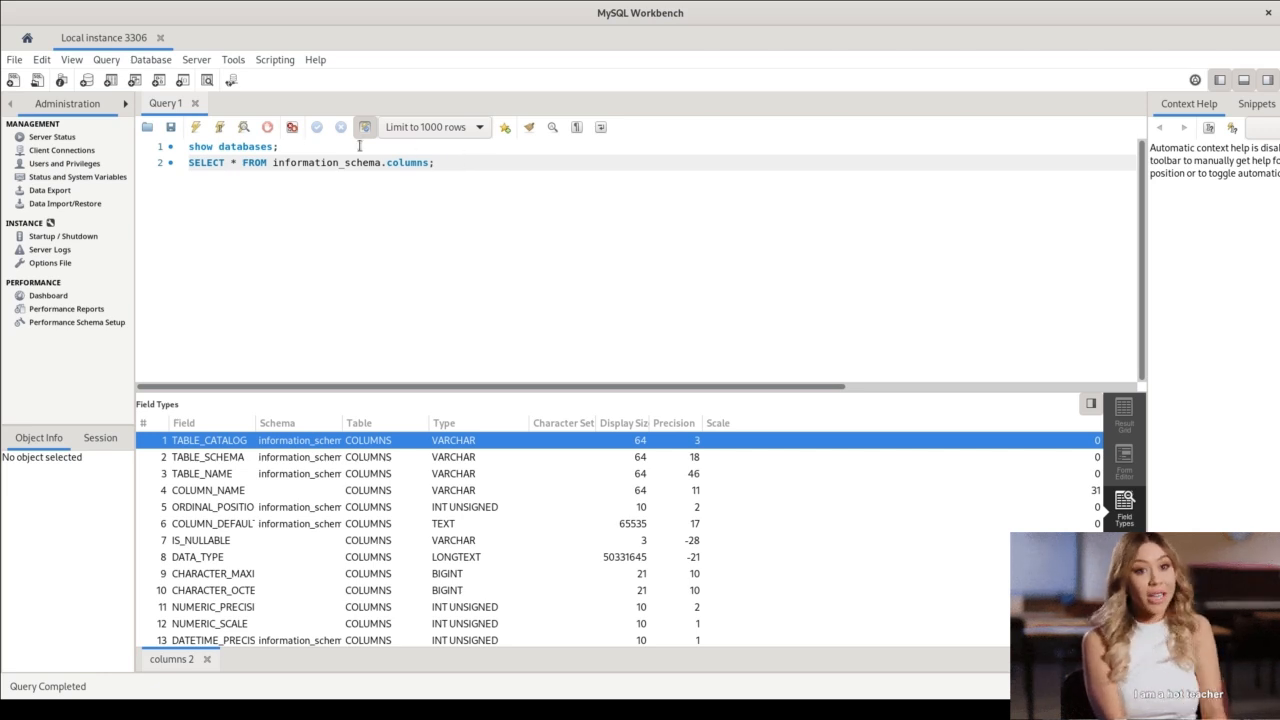
left_click_drag(286, 150, 120, 142)
left_click_drag(466, 173, 81, 156)
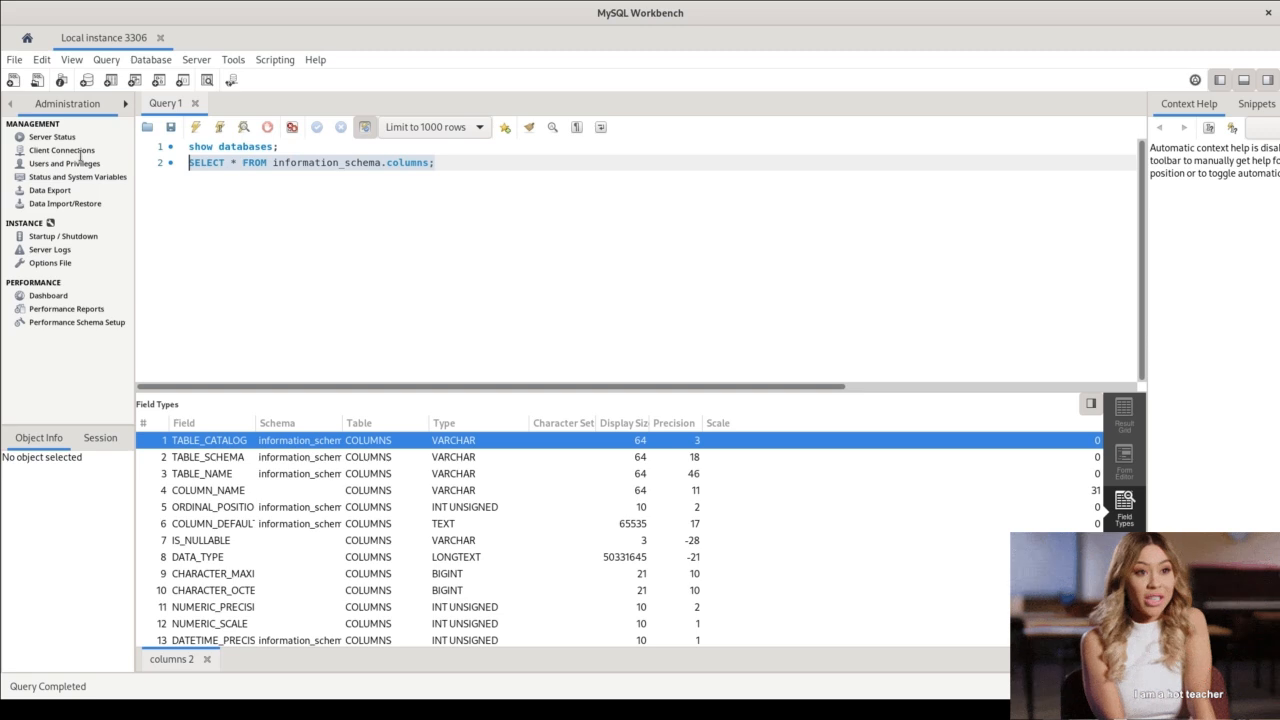
left_click(422, 249)
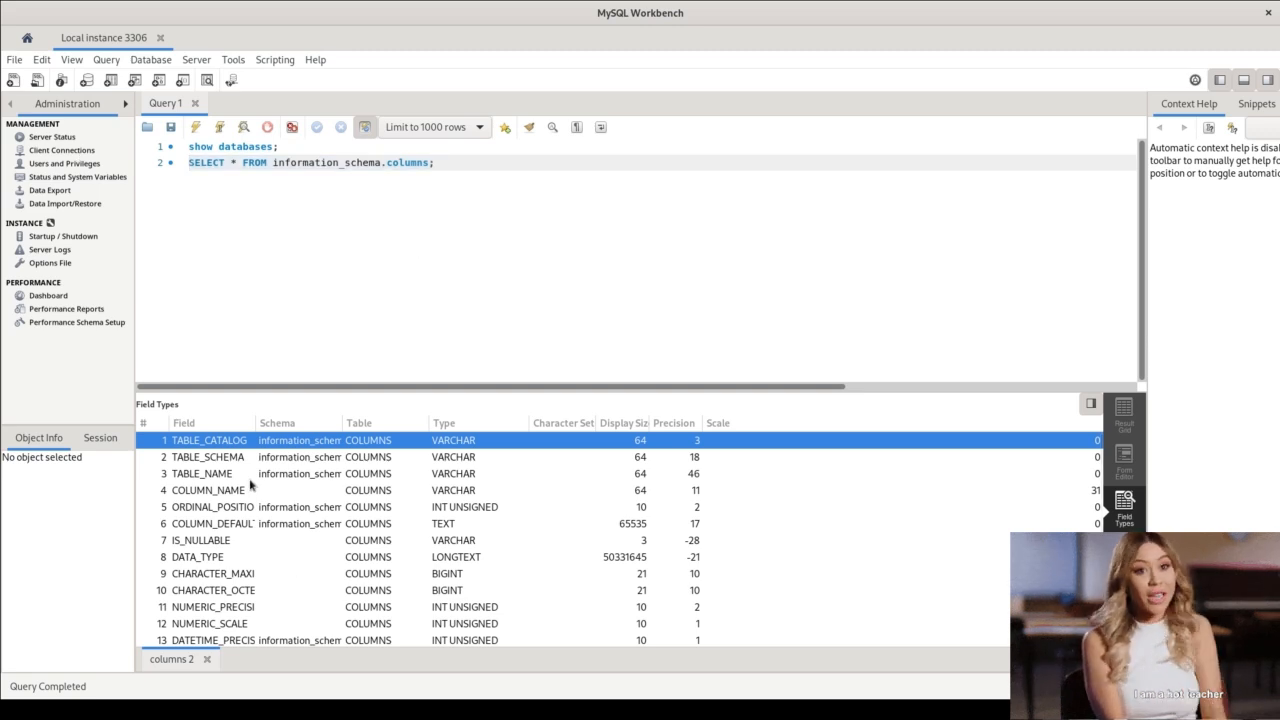
Inspect the execution plan of the information_schema.columns query alongside its SELECT statement on line 2.
left_click(1124, 599)
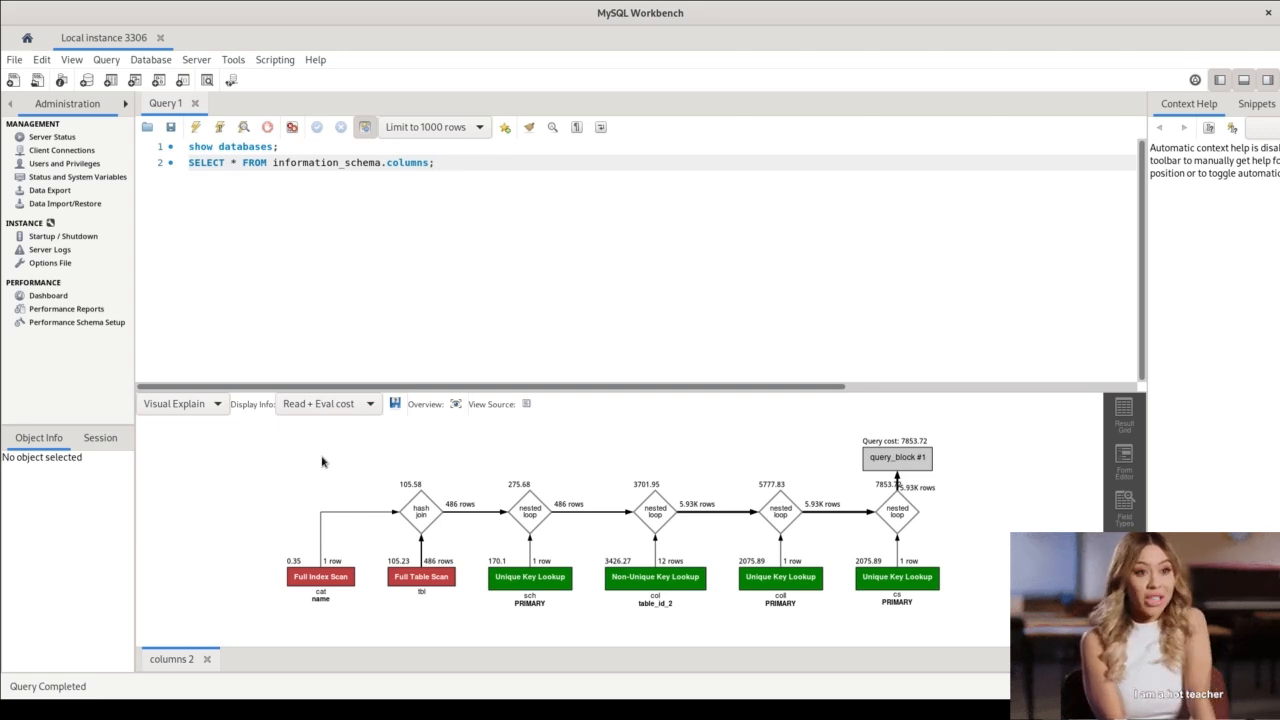
double_click(205, 162)
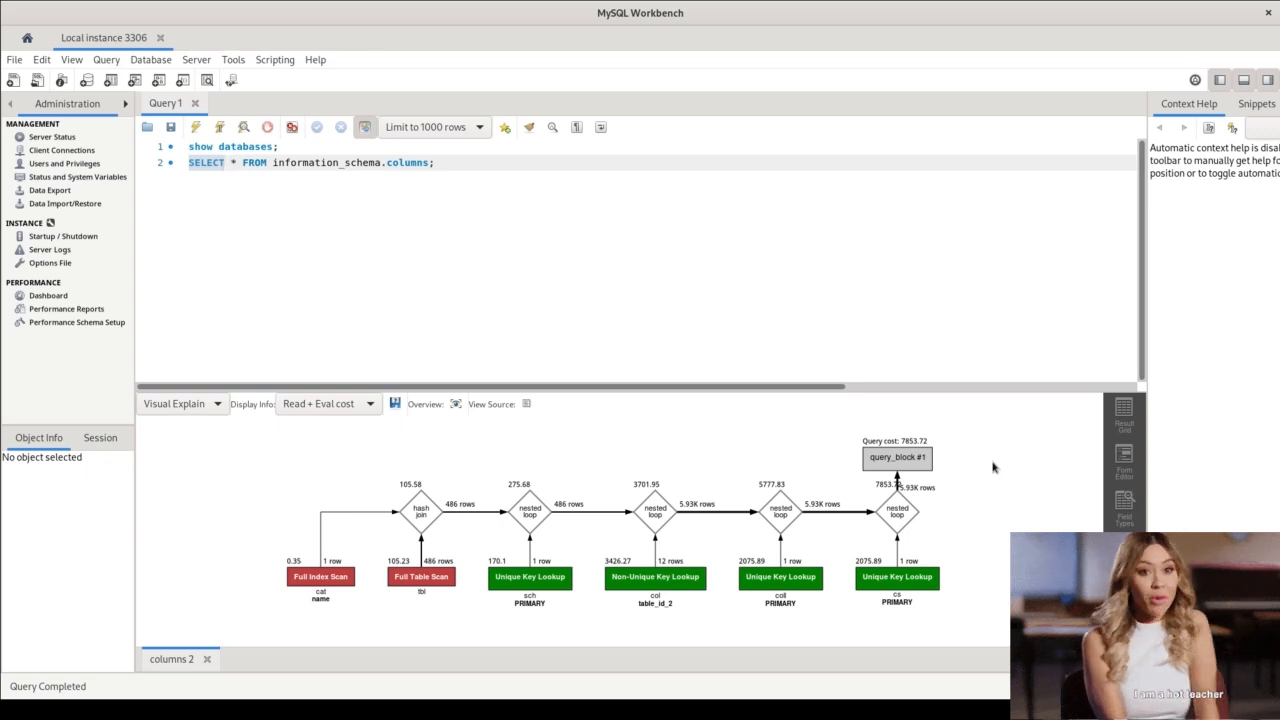
left_click(434, 163)
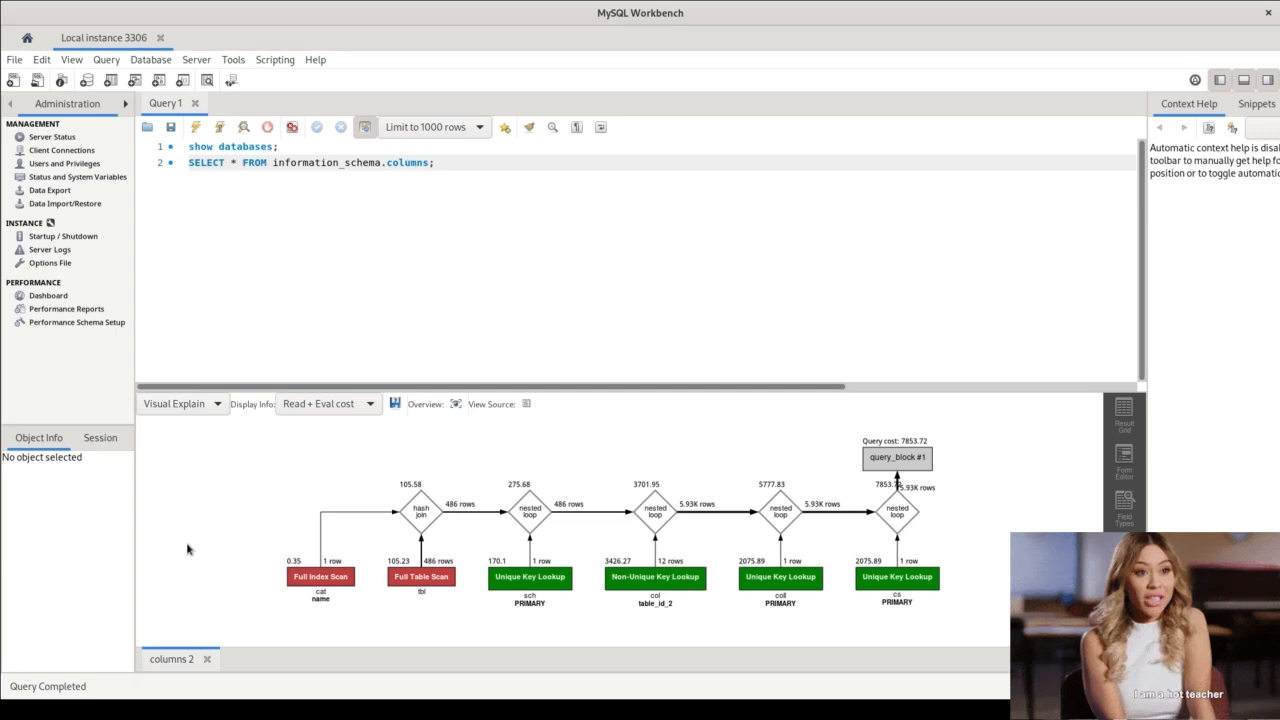
left_click_drag(453, 163, 150, 169)
left_click(598, 186)
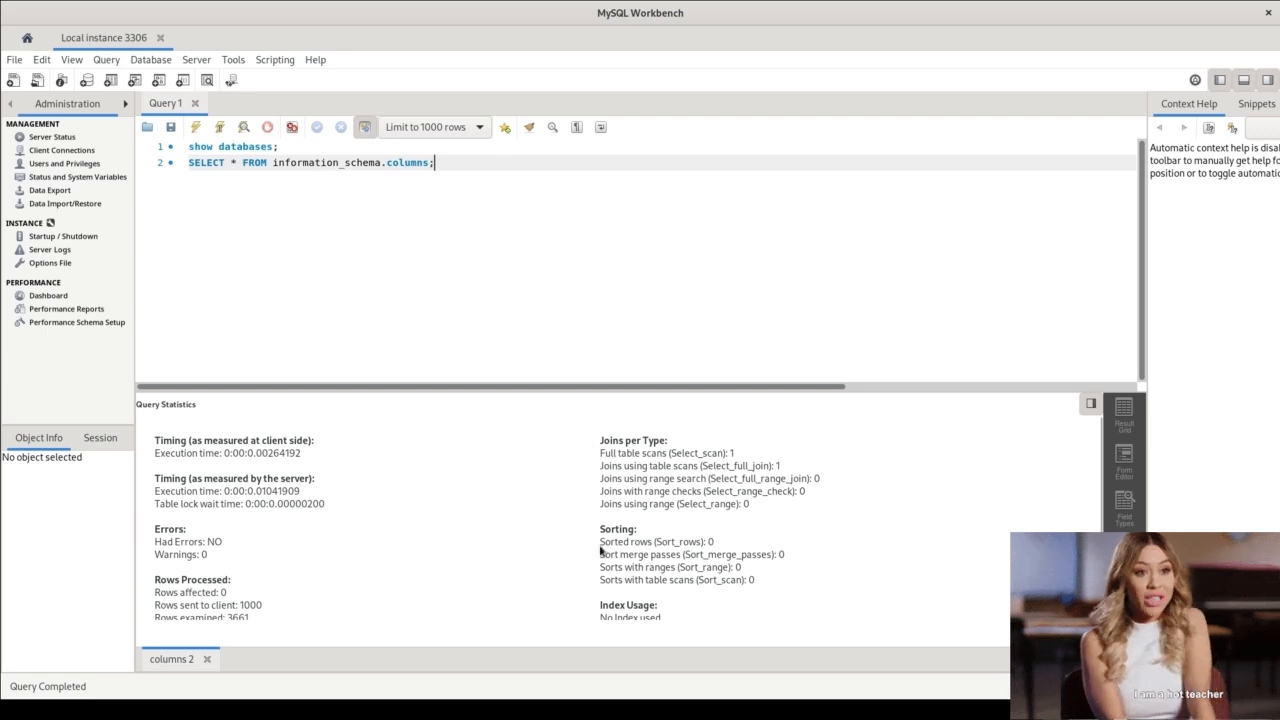
Read through the query statistics of the SELECT statement and return to its result grid.
scroll(601, 549, "down", 3)
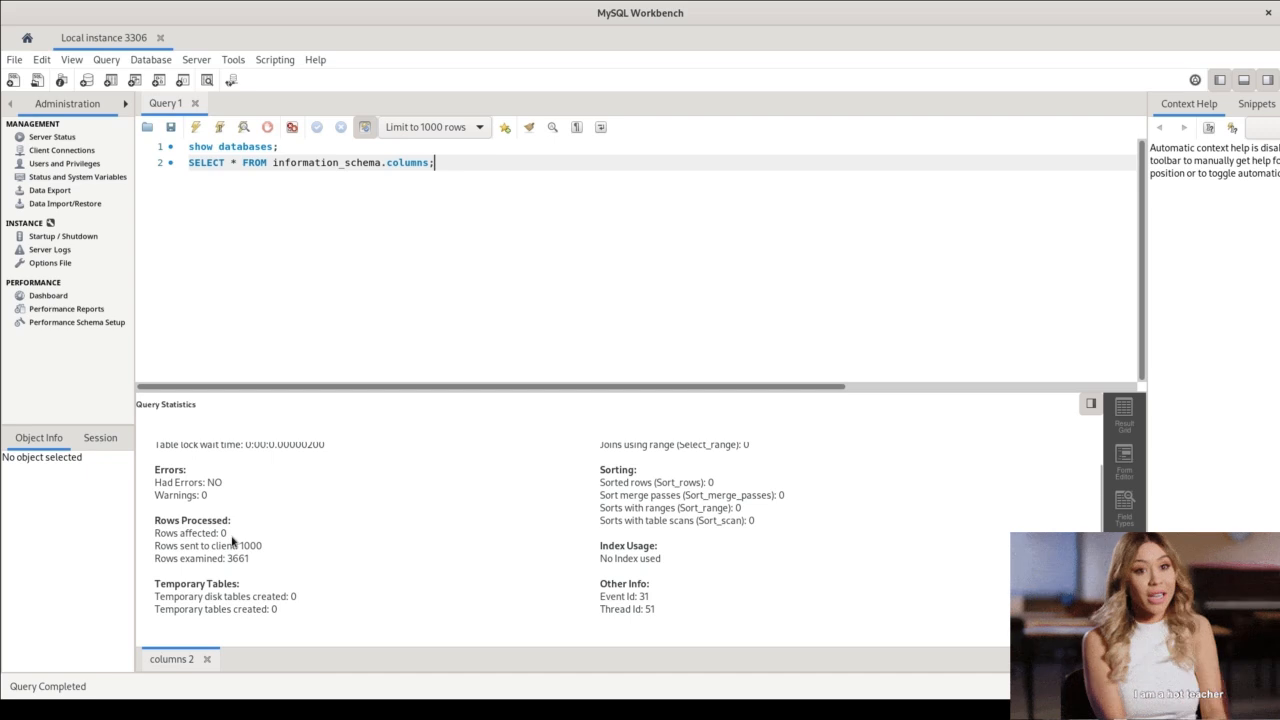
scroll(232, 540, "up", 2)
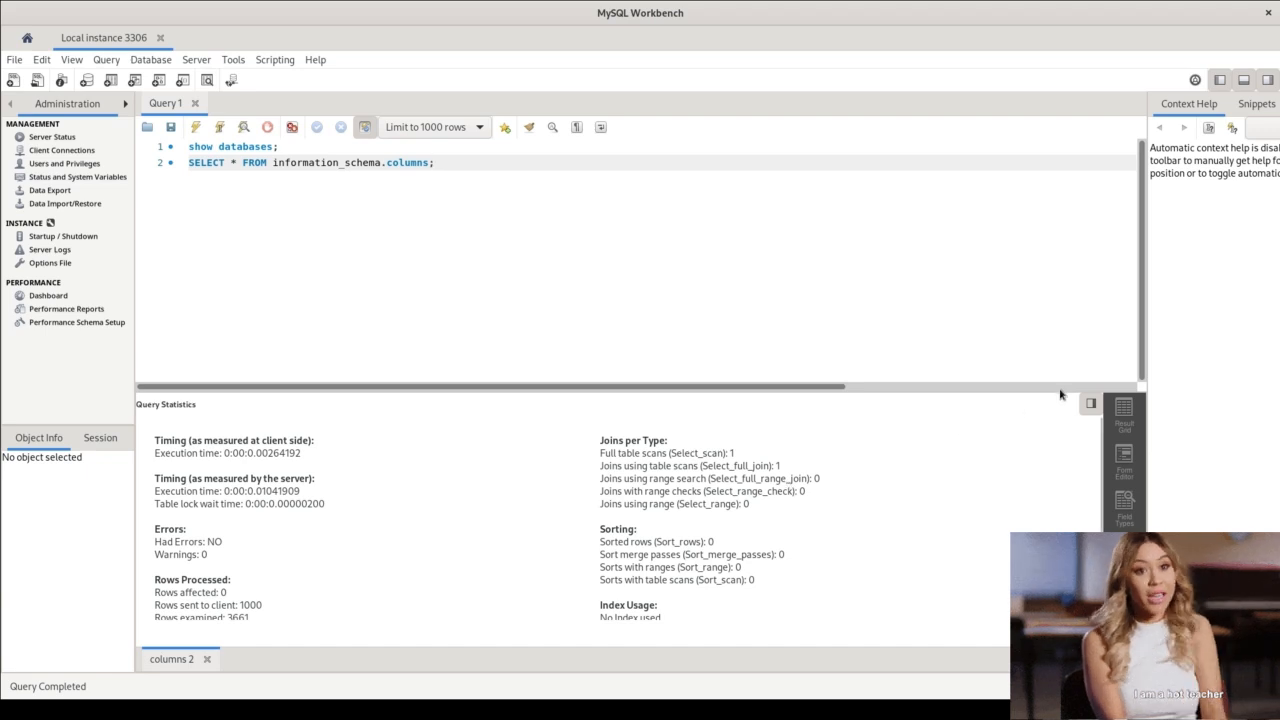
left_click(1124, 415)
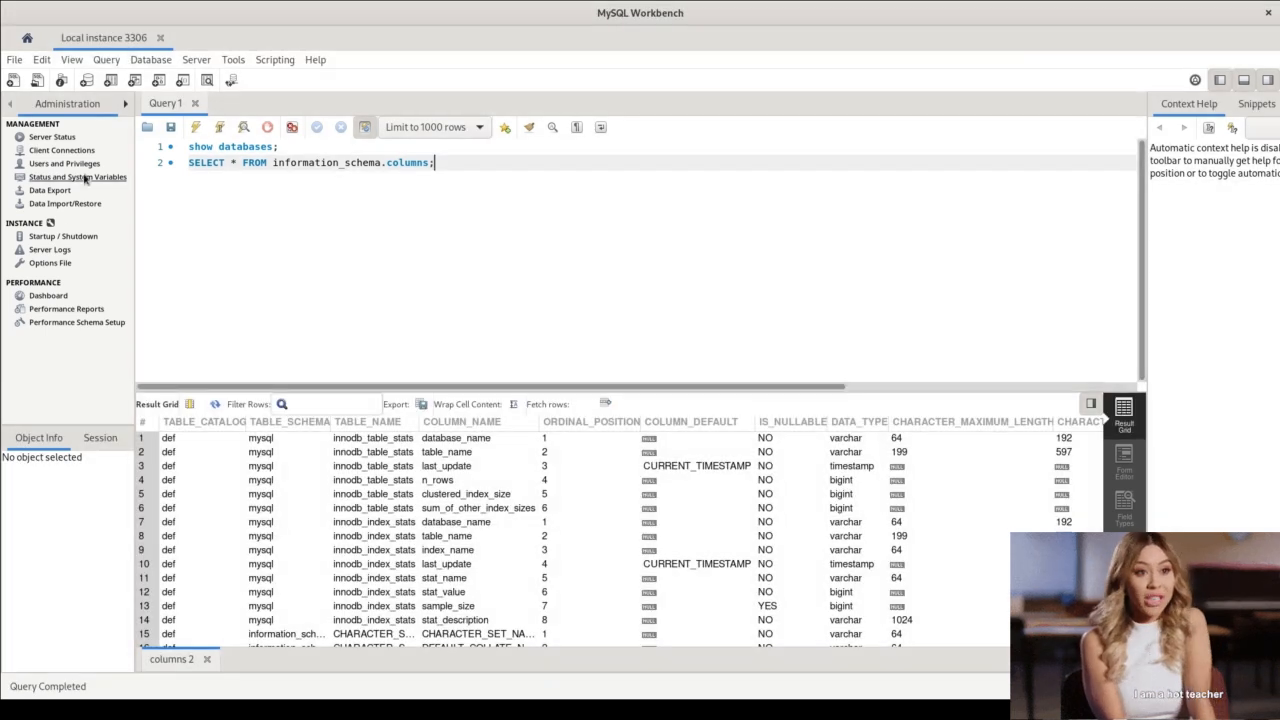
Open the save dialog for the SQL script and leave it without saving.
left_click(175, 129)
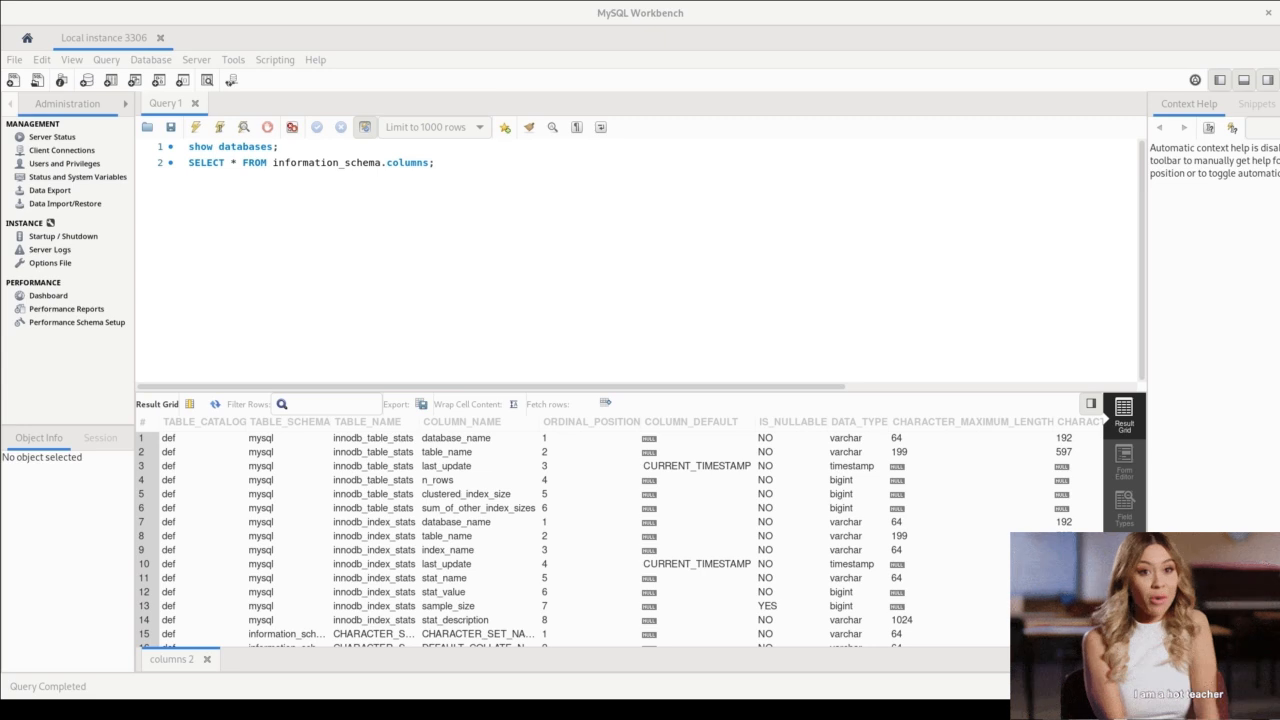
left_click(268, 48)
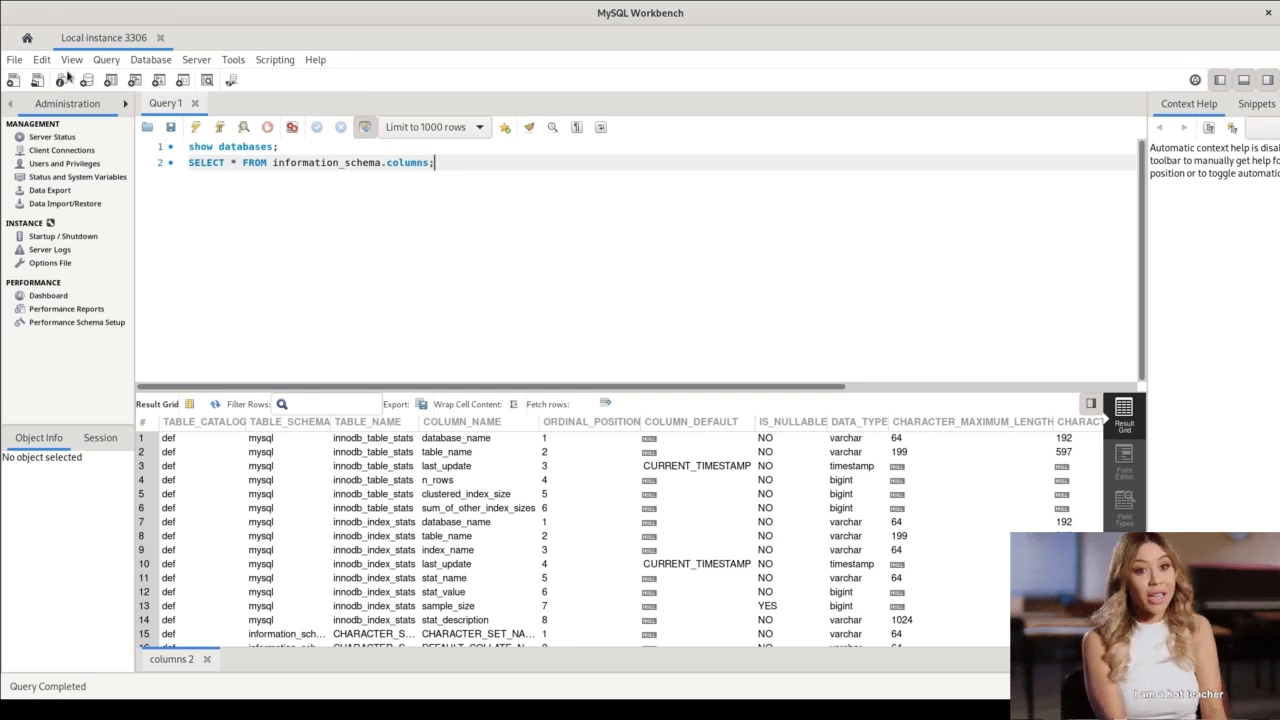
Create a new MySQL model from the models overview on the home screen.
left_click(25, 39)
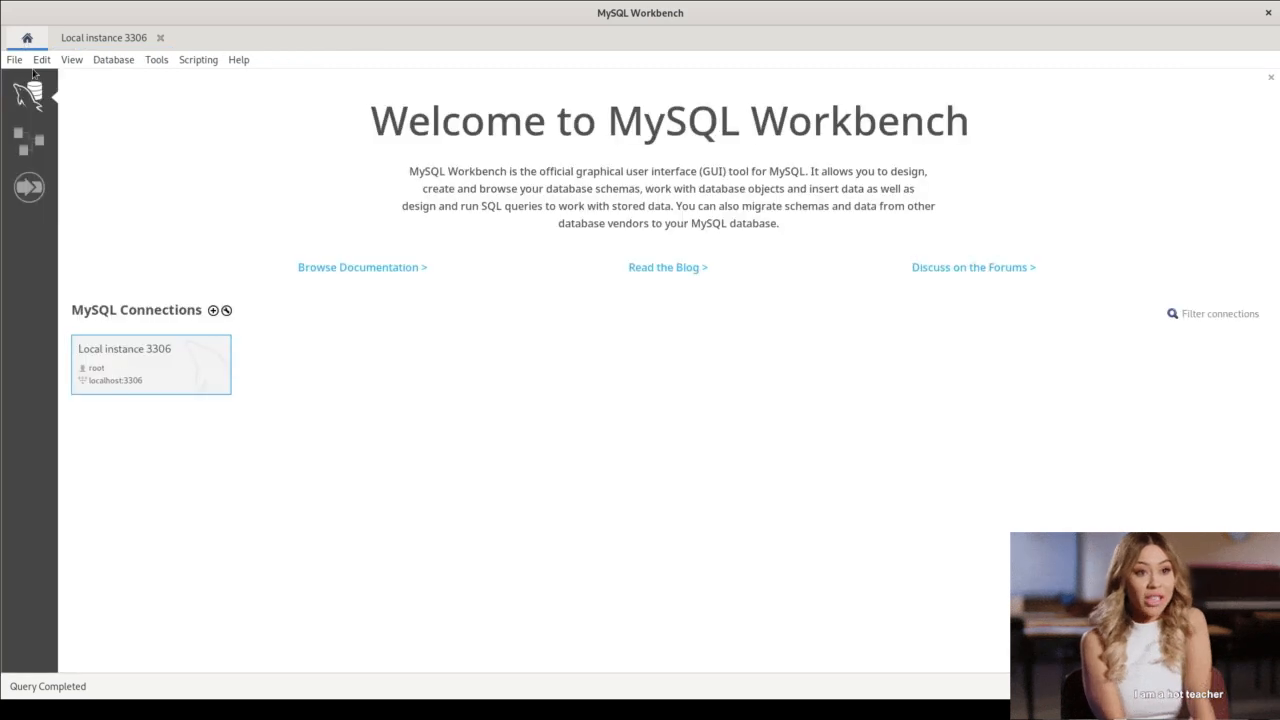
left_click(28, 142)
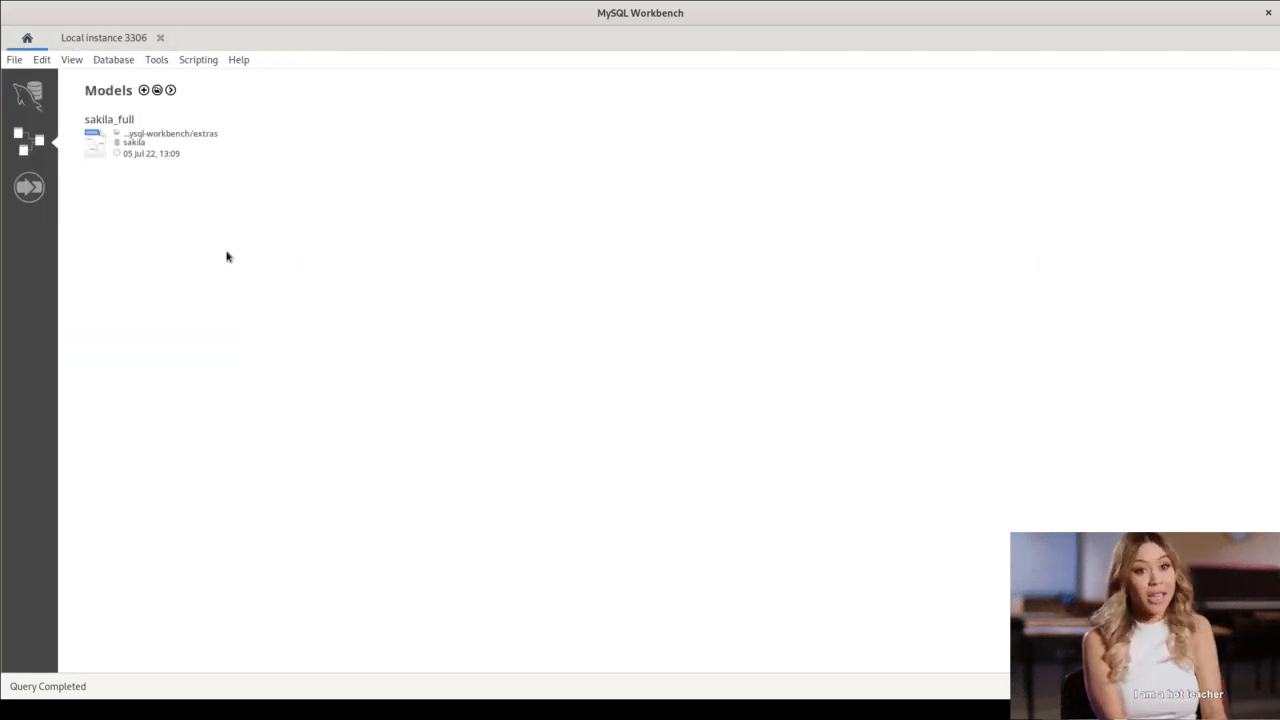
left_click(144, 90)
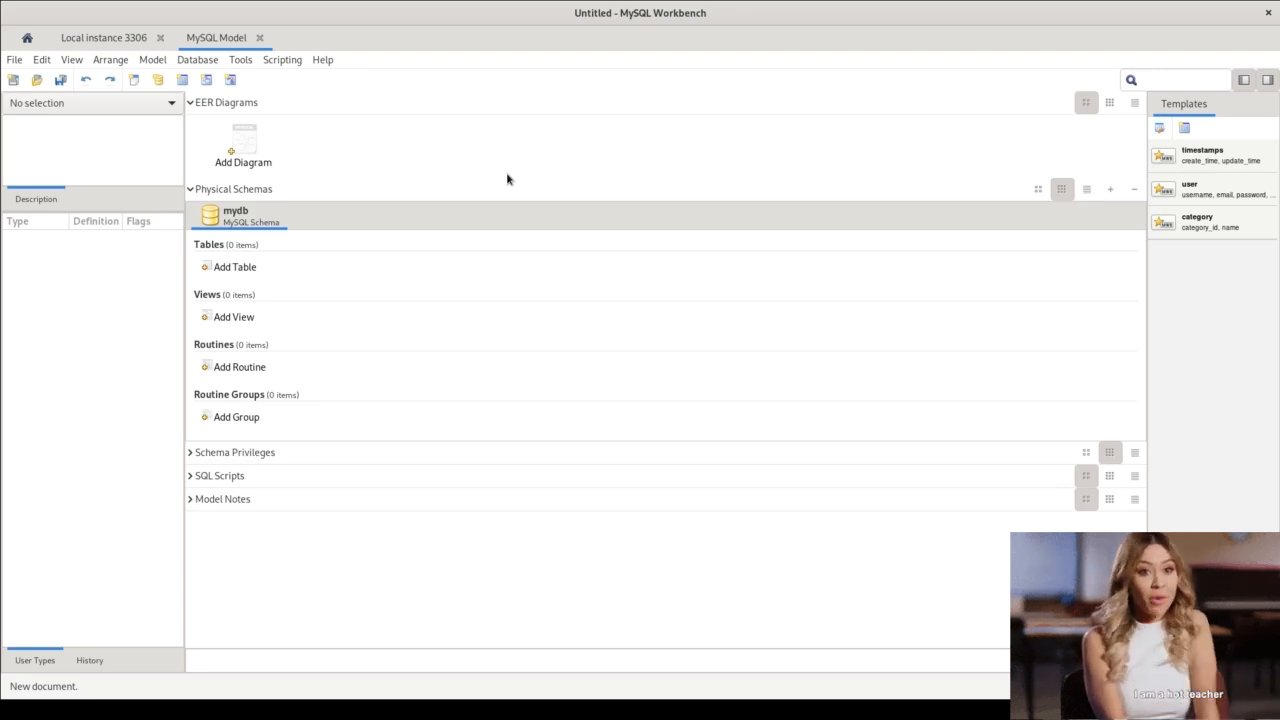
Rename the mydb schema to "test" and set its character set to utf8.
double_click(249, 218)
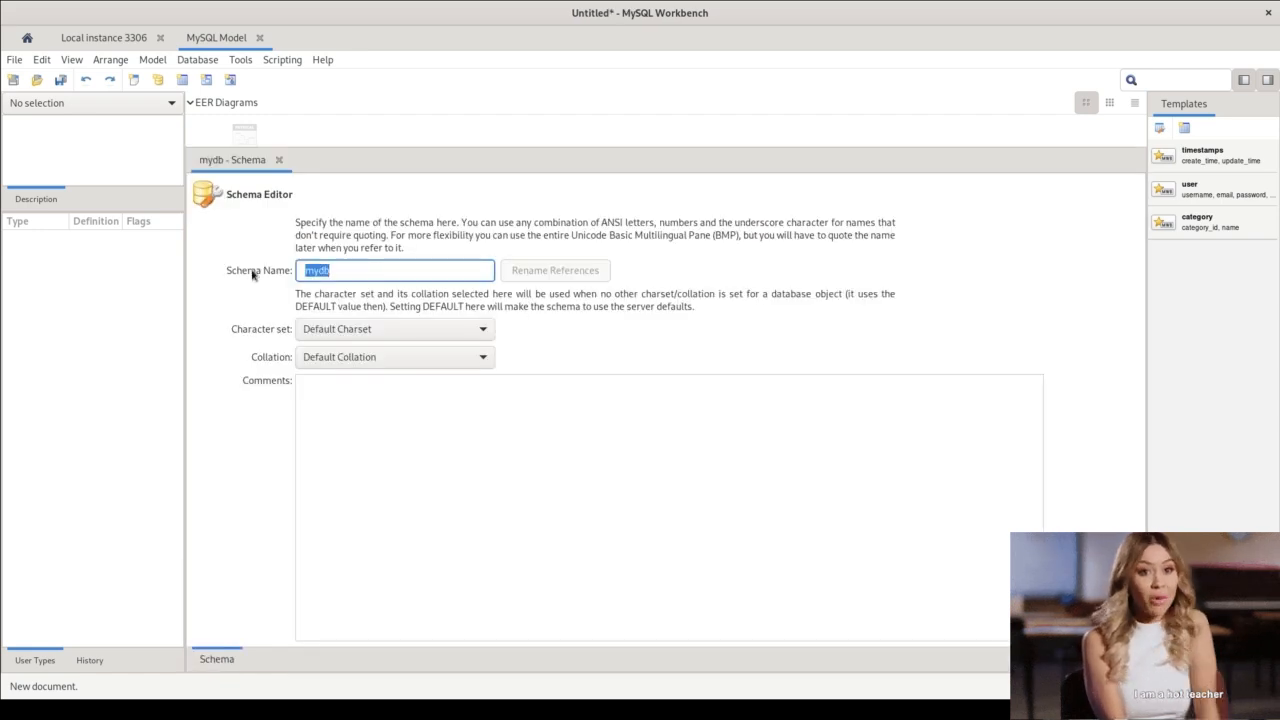
type("test")
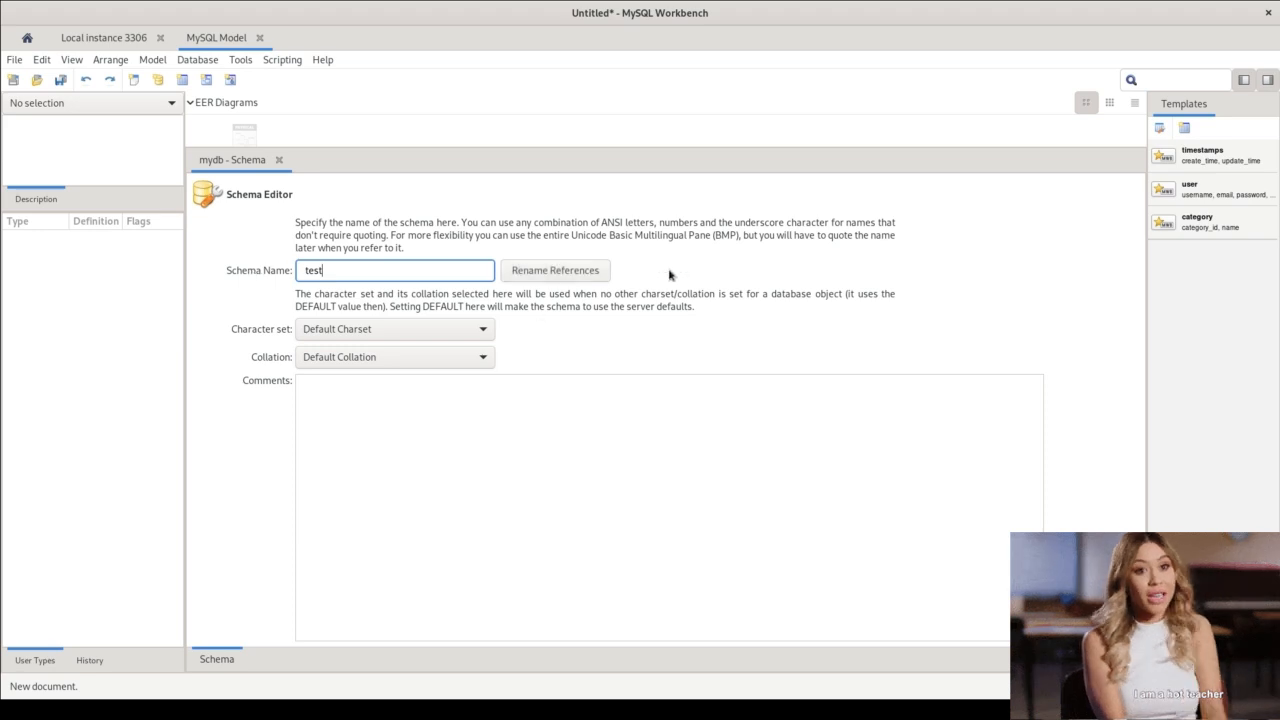
left_click(396, 335)
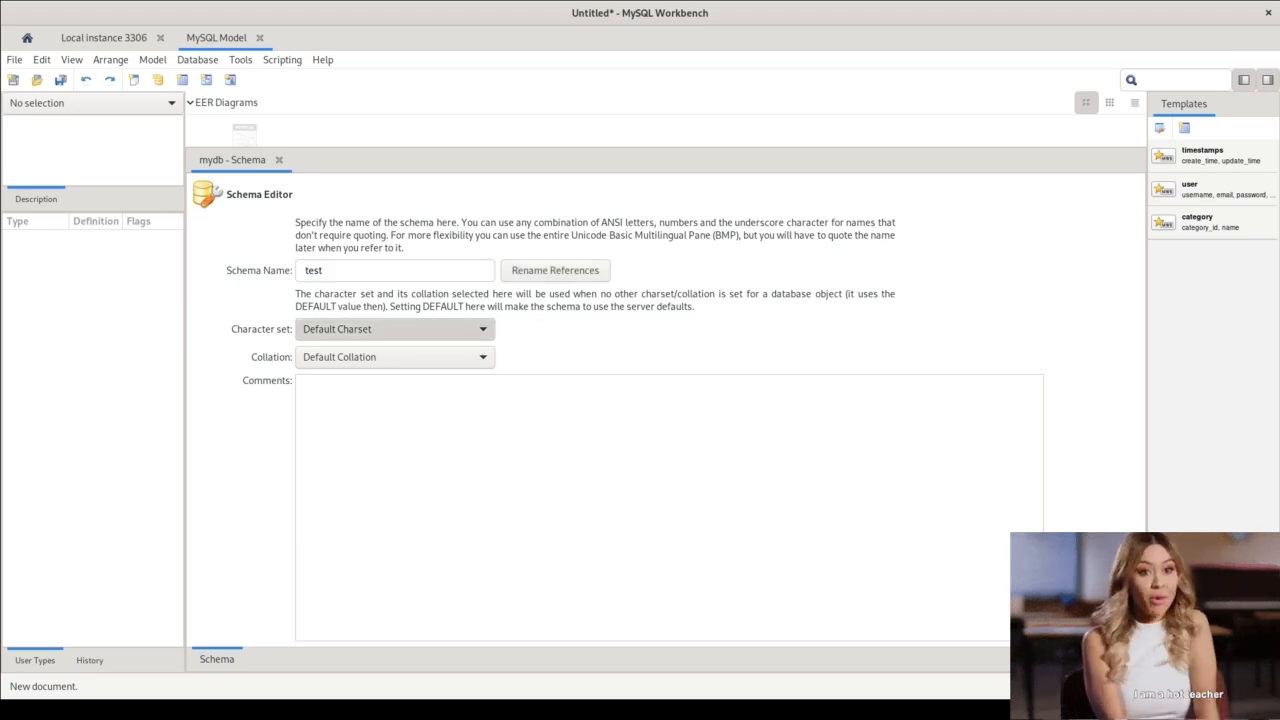
left_click(315, 657)
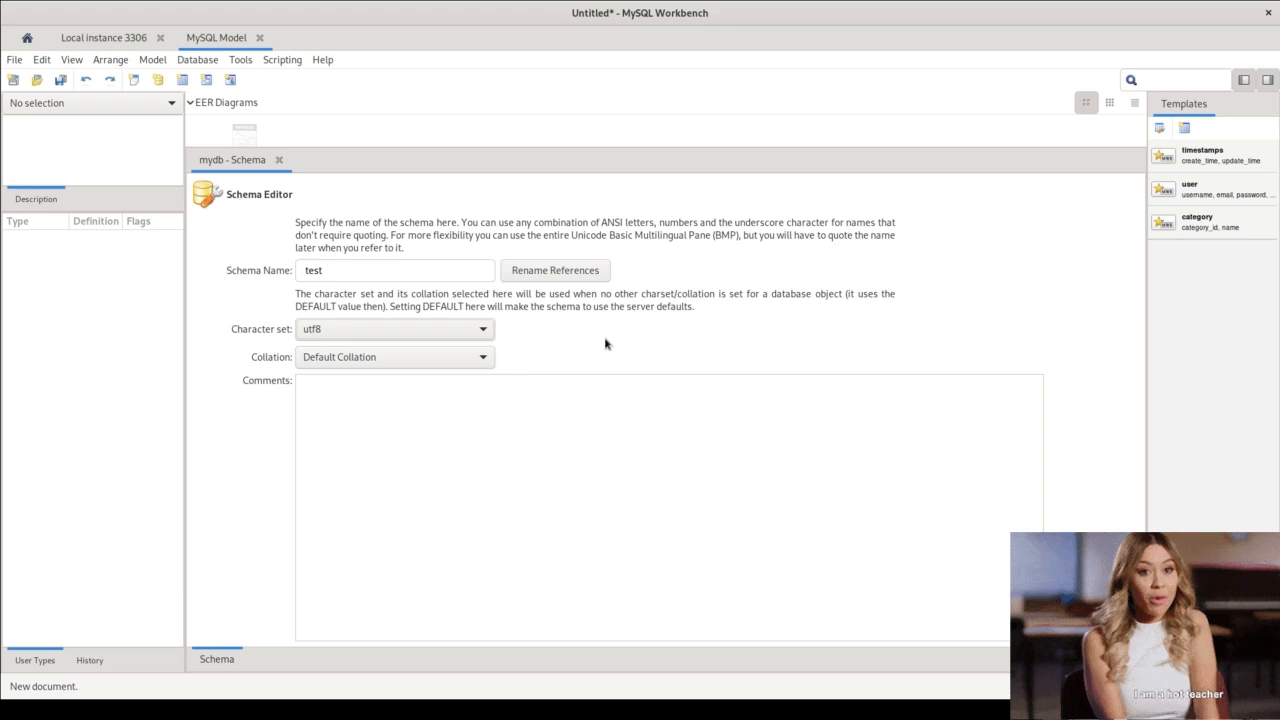
key("alt+Tab")
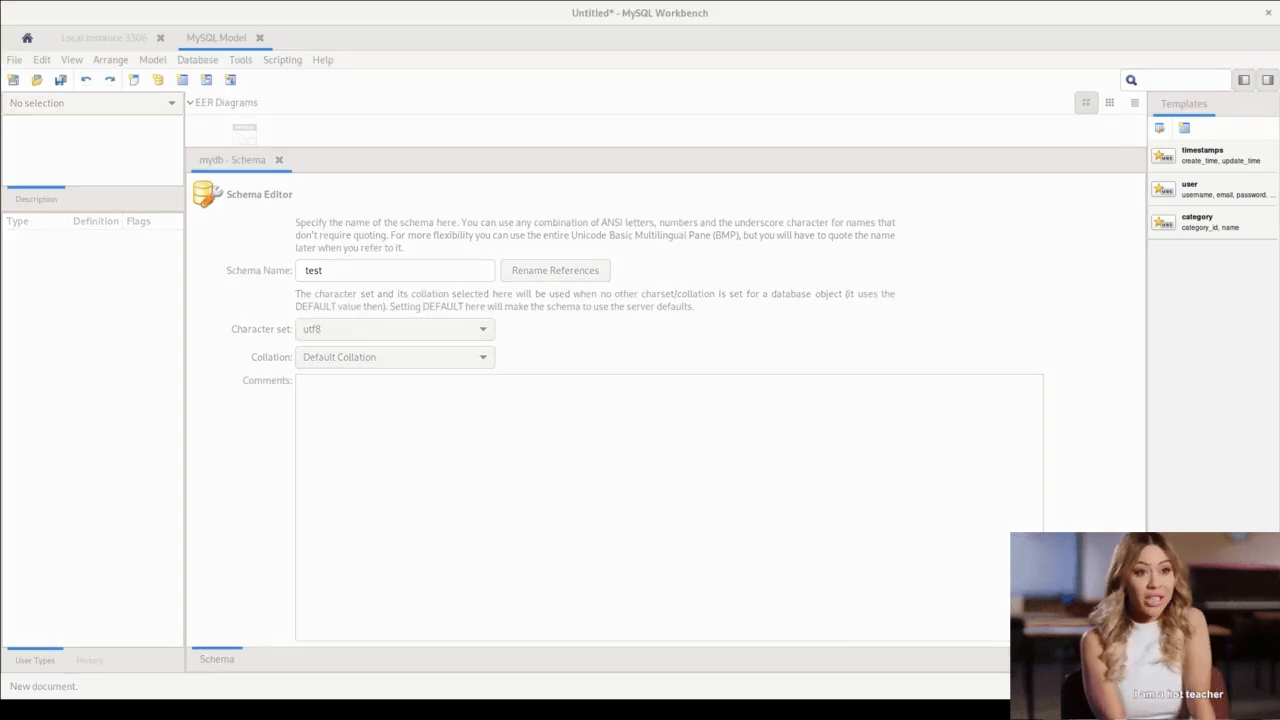
left_click(837, 306)
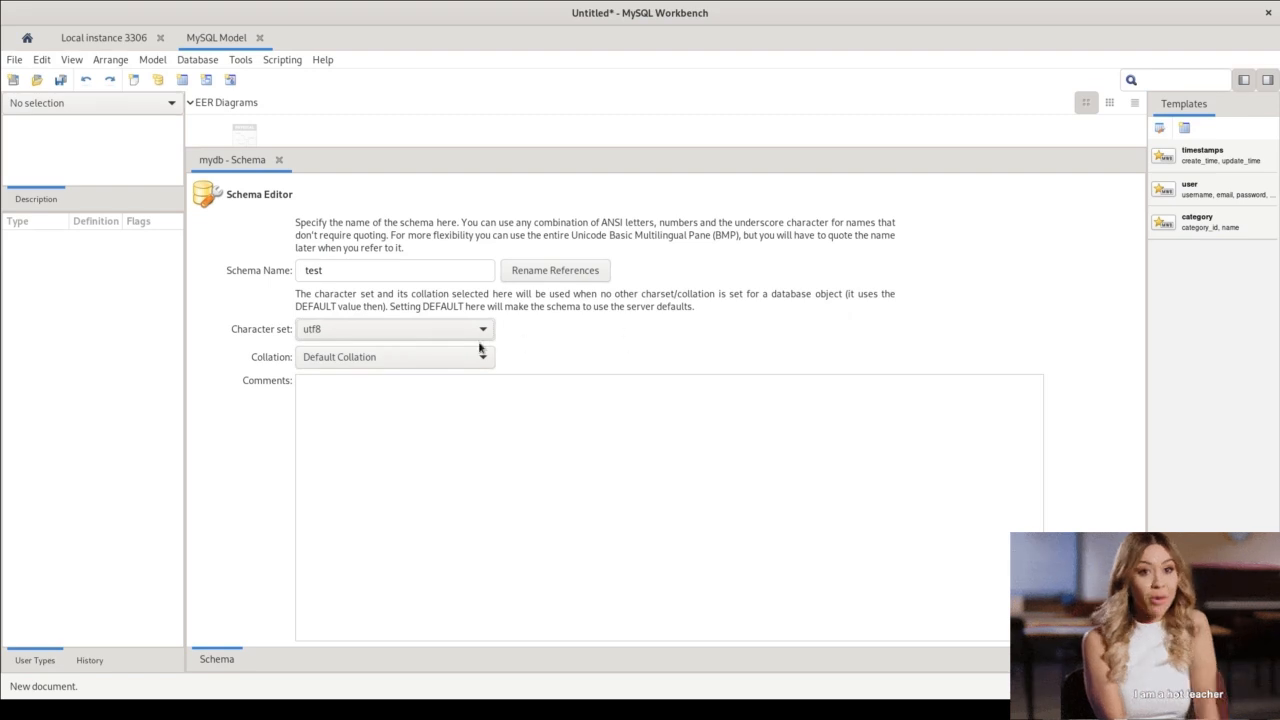
Set the schema's collation to utf8_bin and close the schema editor.
left_click(384, 361)
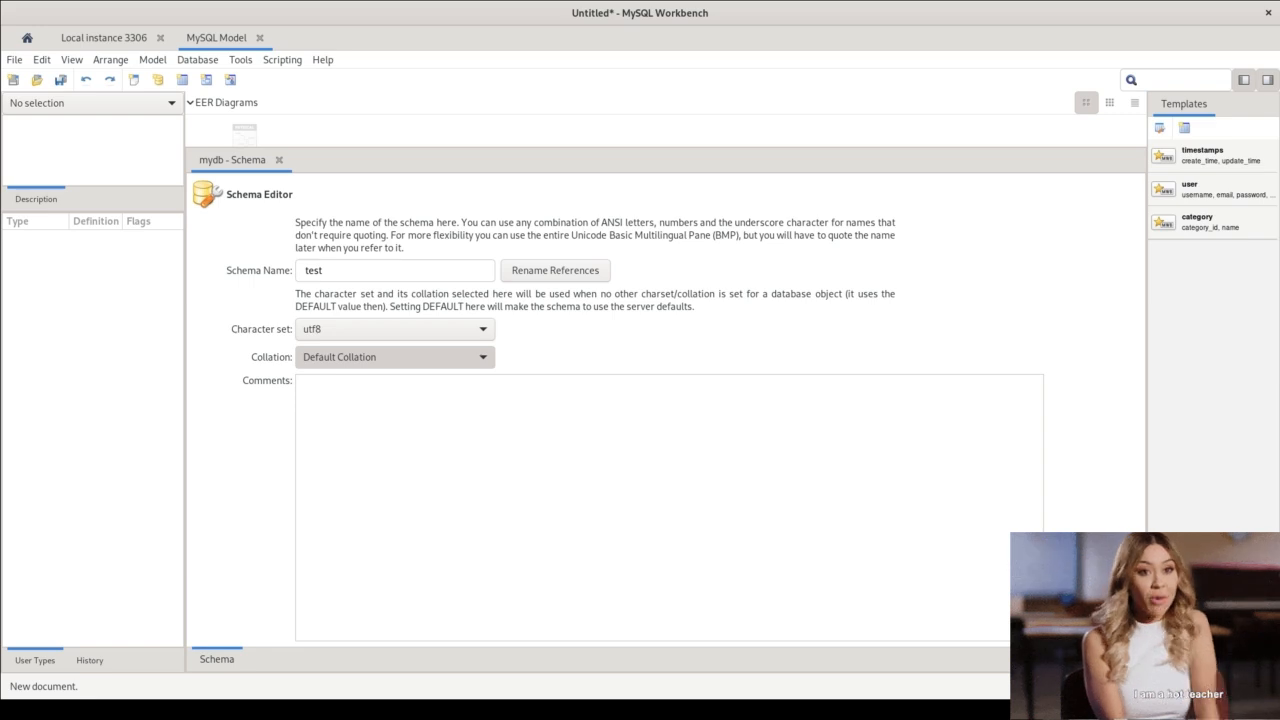
left_click(643, 373)
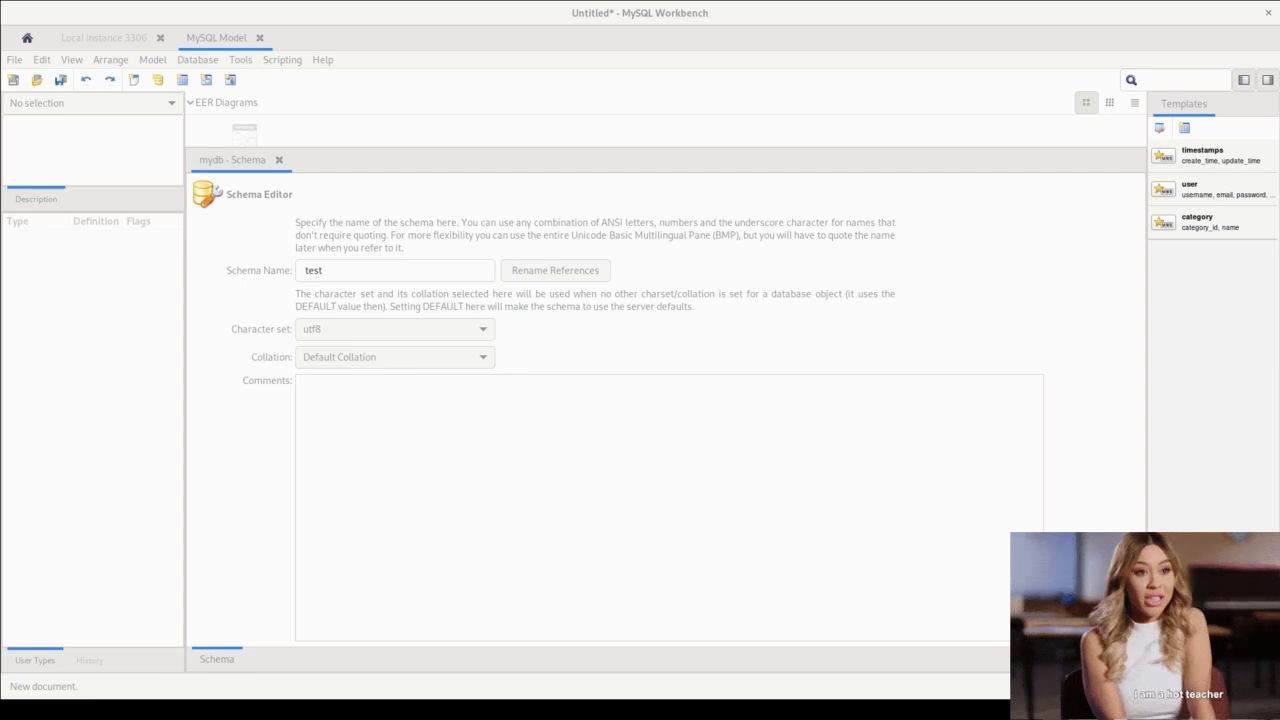
left_click(634, 437)
left_click(328, 358)
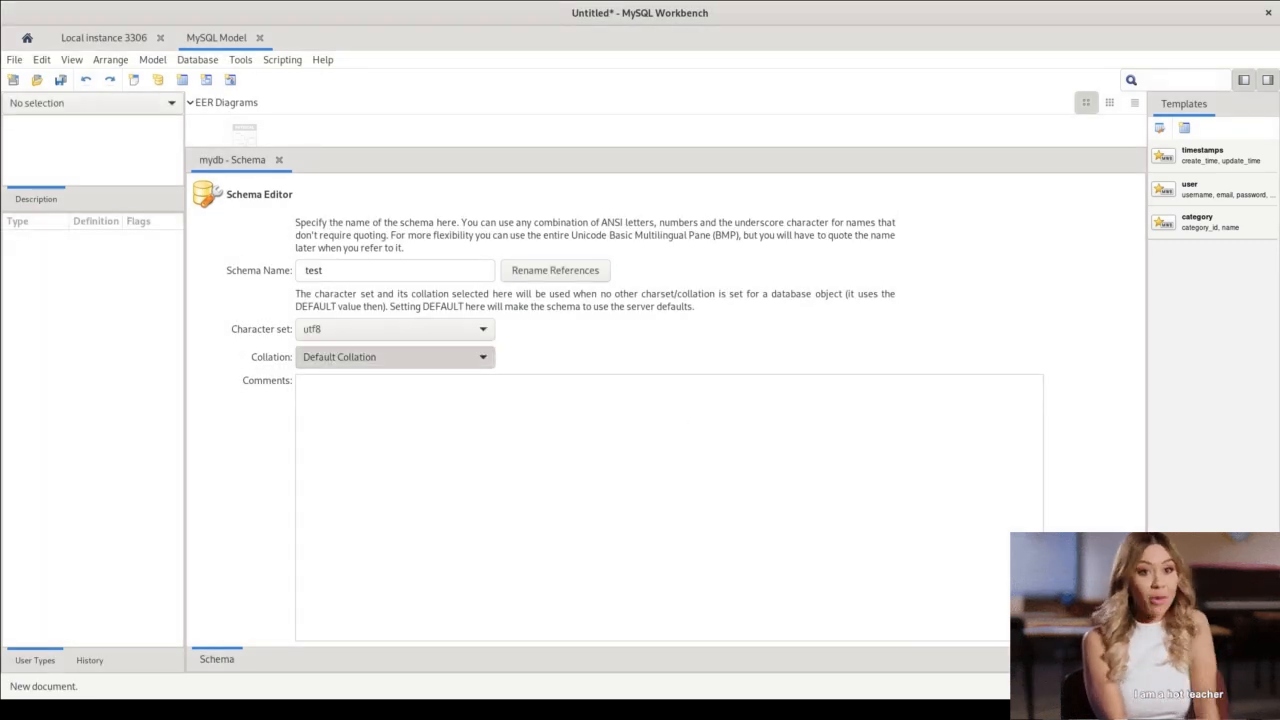
left_click(326, 372)
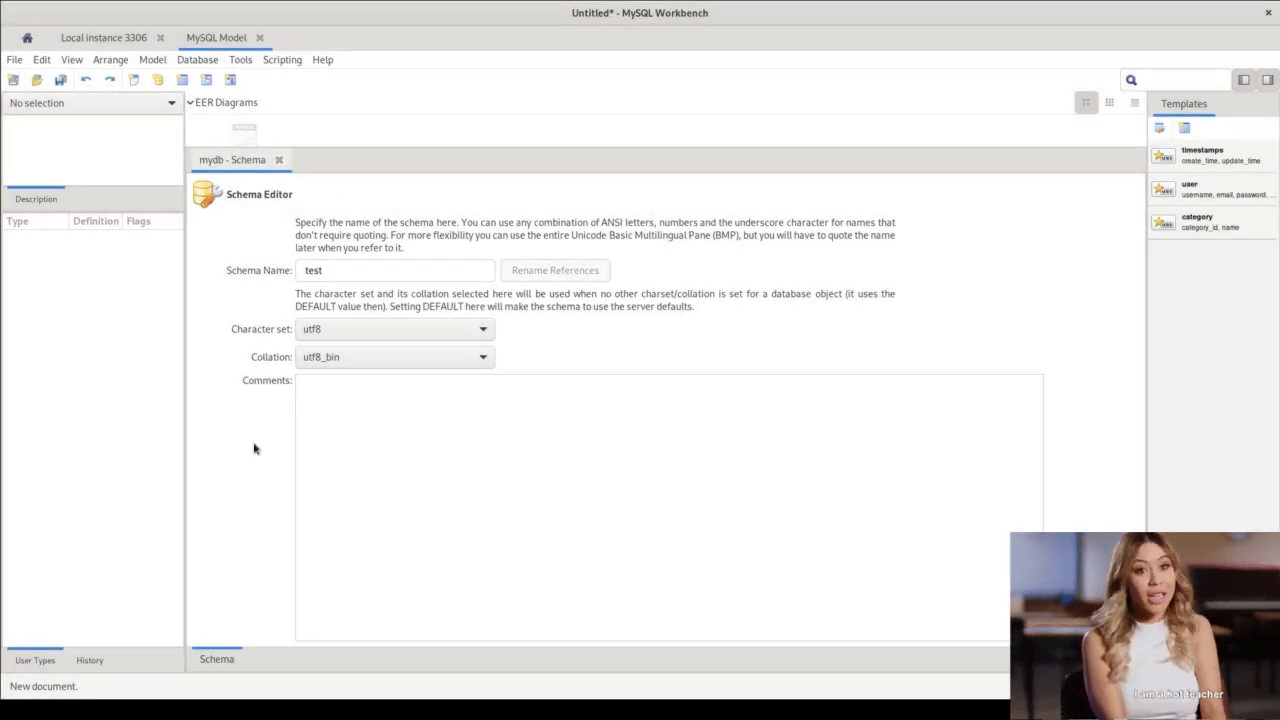
left_click(279, 160)
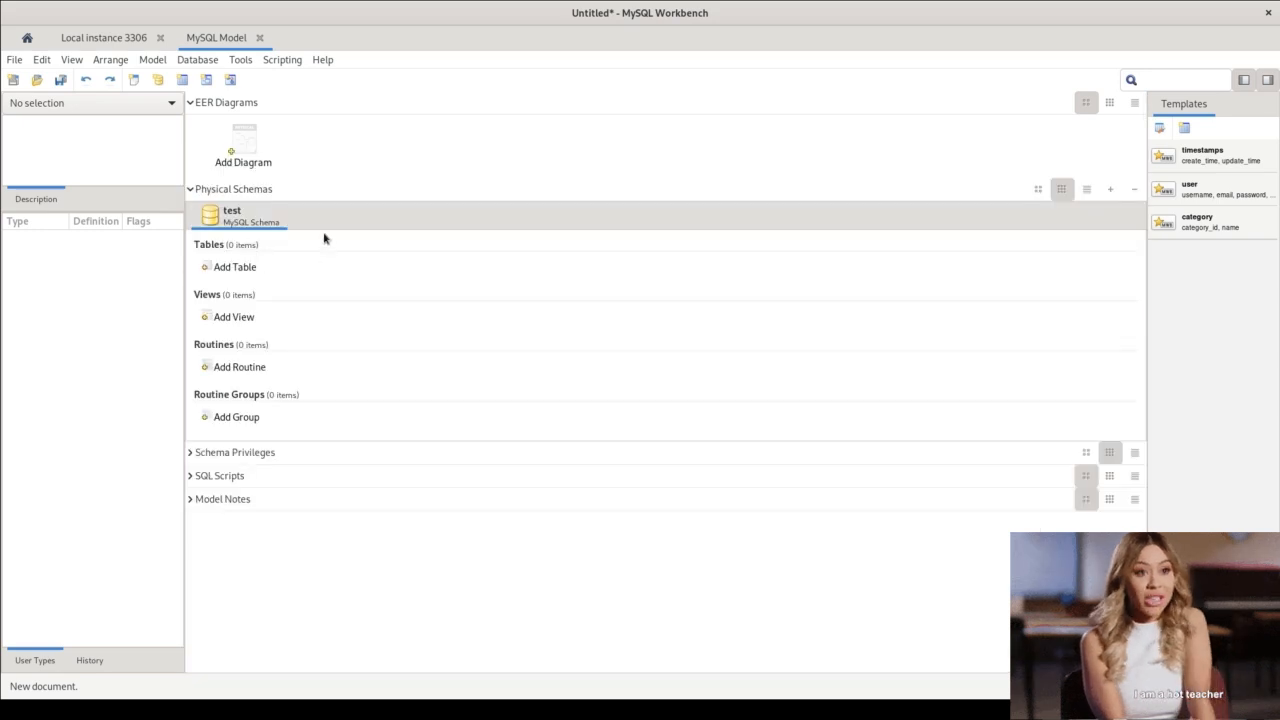
Add a new table to the test schema and name it "test".
left_click(227, 268)
double_click(227, 268)
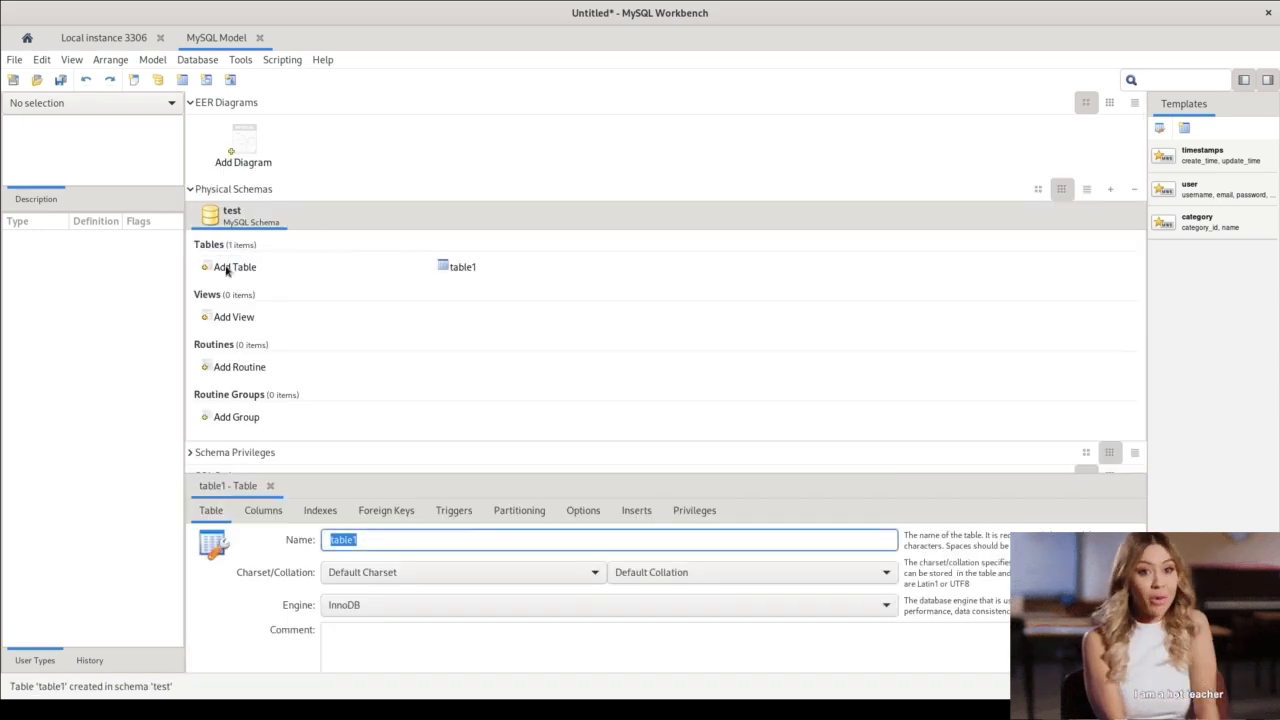
left_click(327, 539)
left_click_drag(327, 537, 306, 539)
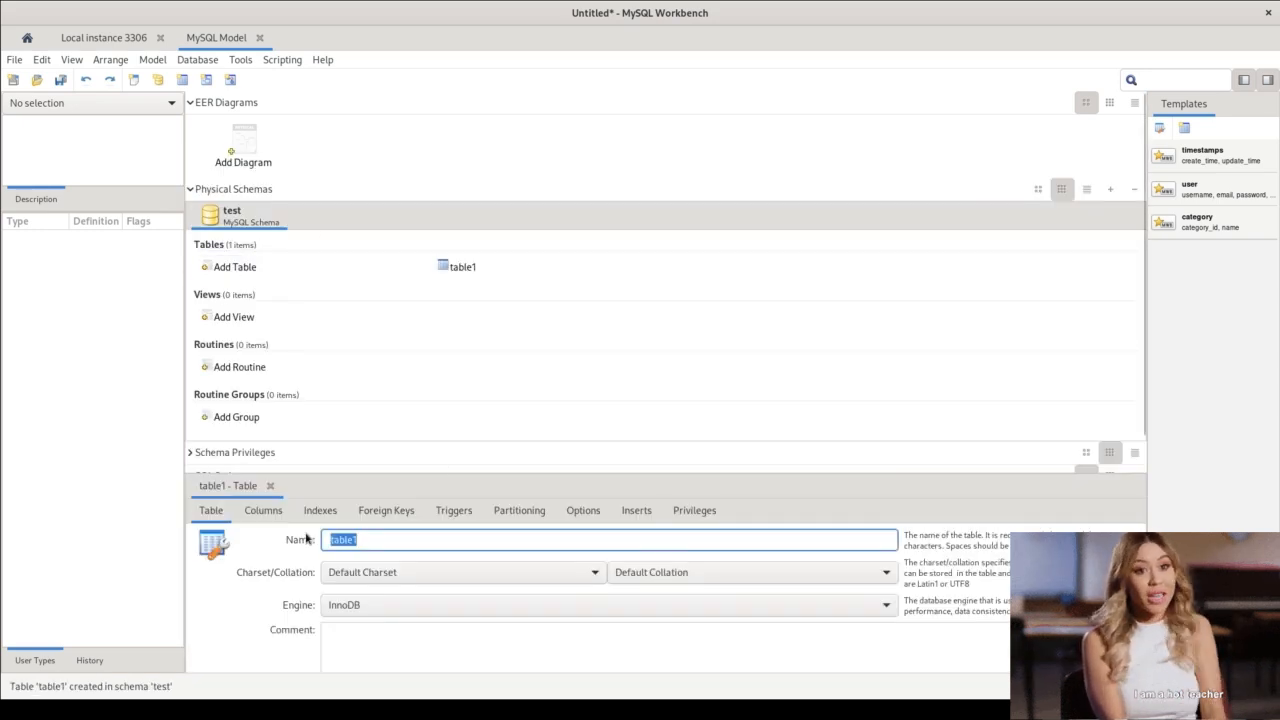
type("tea")
key("BackSpace")
key("BackSpace")
key("BackSpace")
type("test")
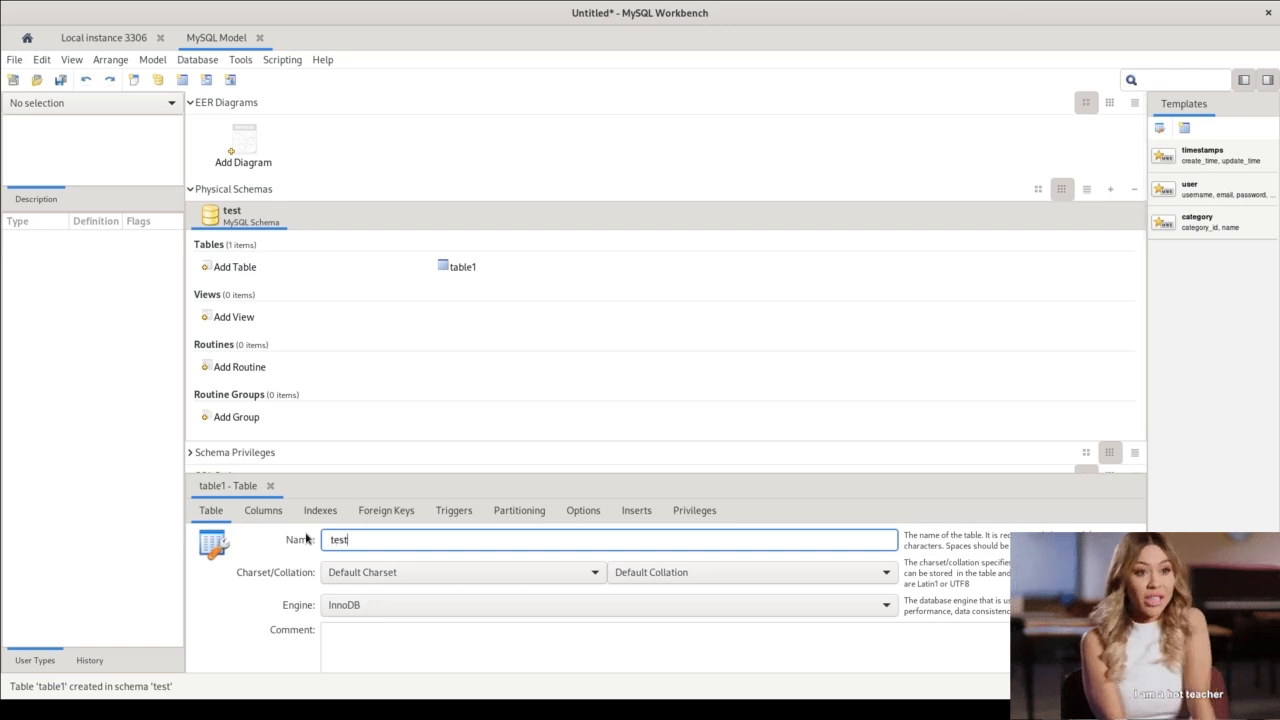
key("Tab")
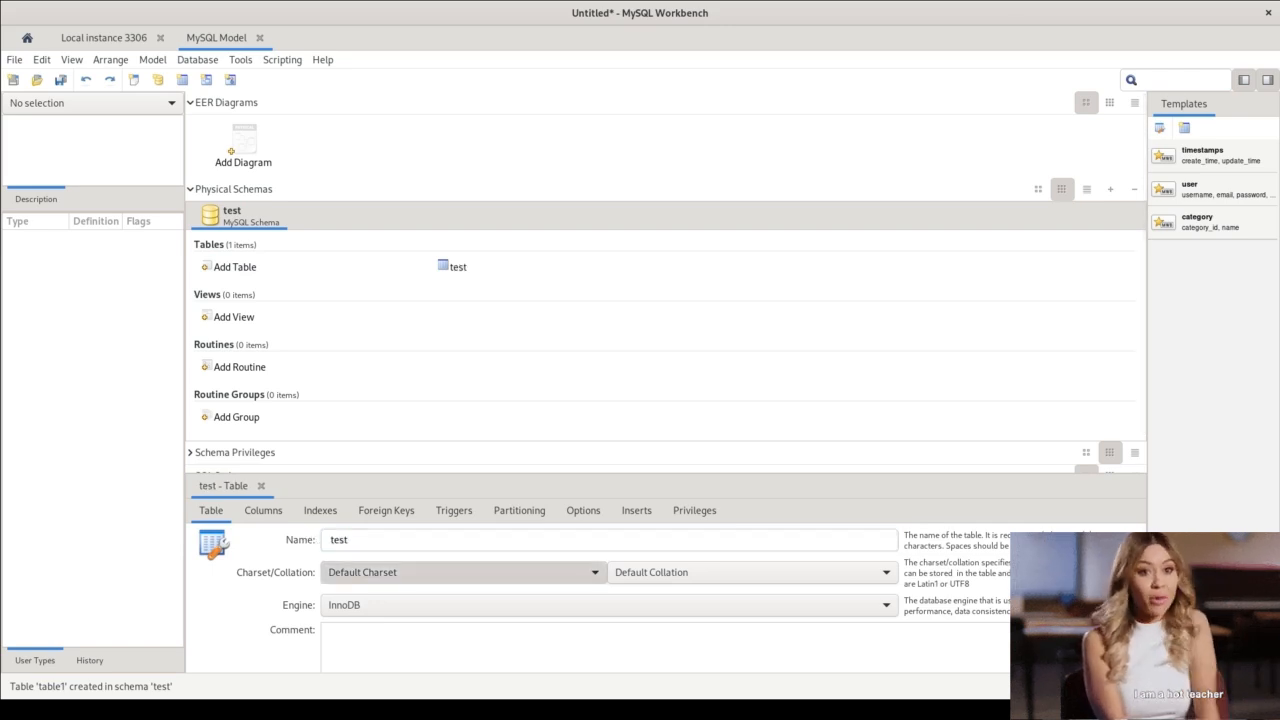
Set the test table's character set to utf8 and name its first column "id".
left_click(354, 651)
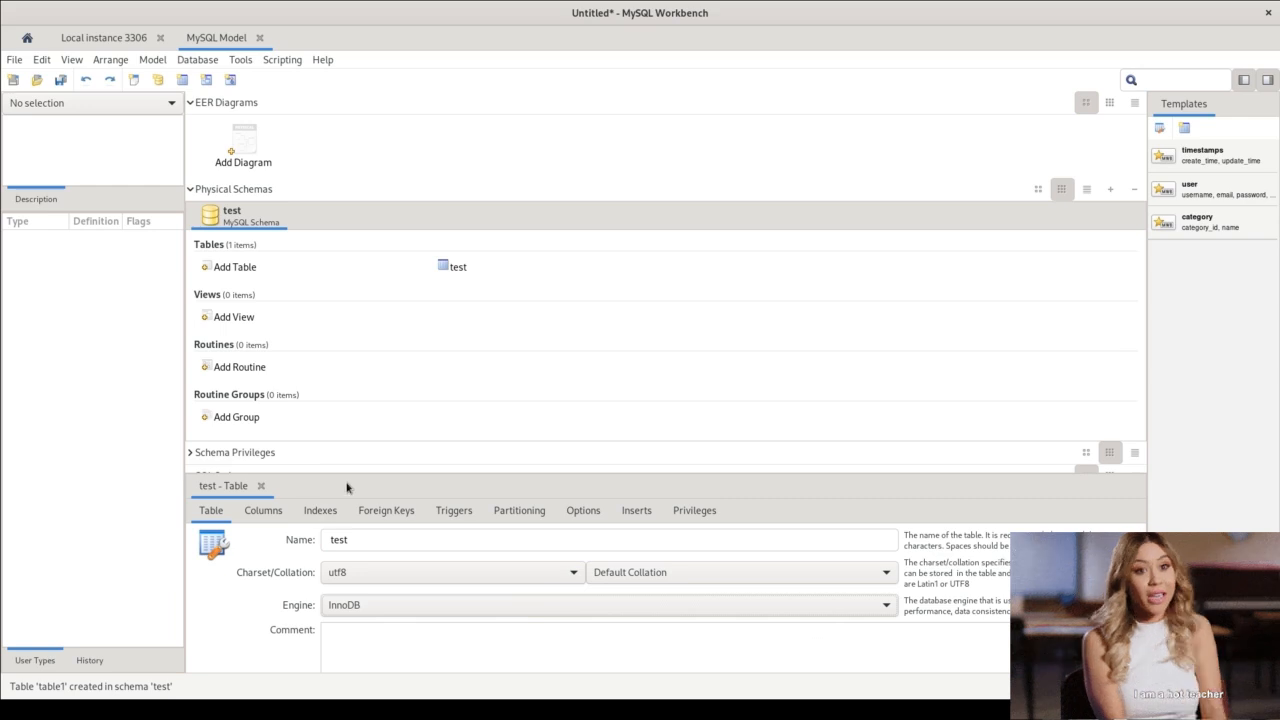
left_click(263, 512)
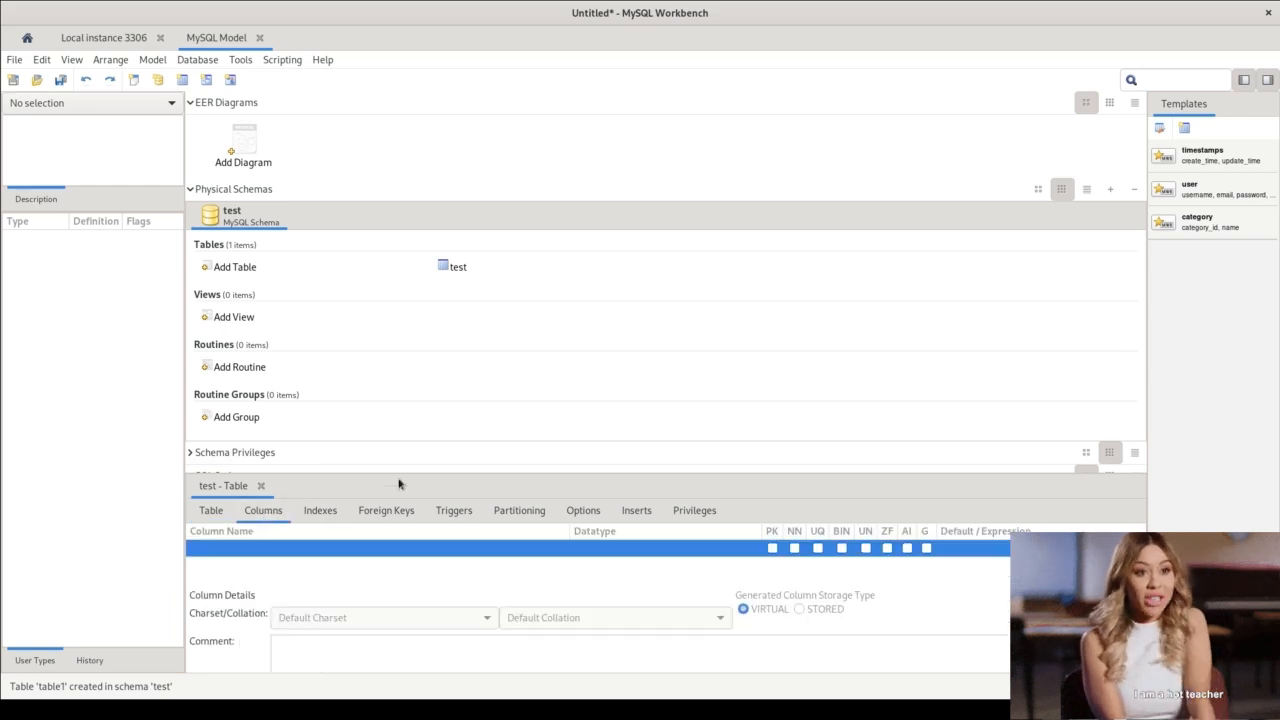
left_click_drag(405, 477, 421, 323)
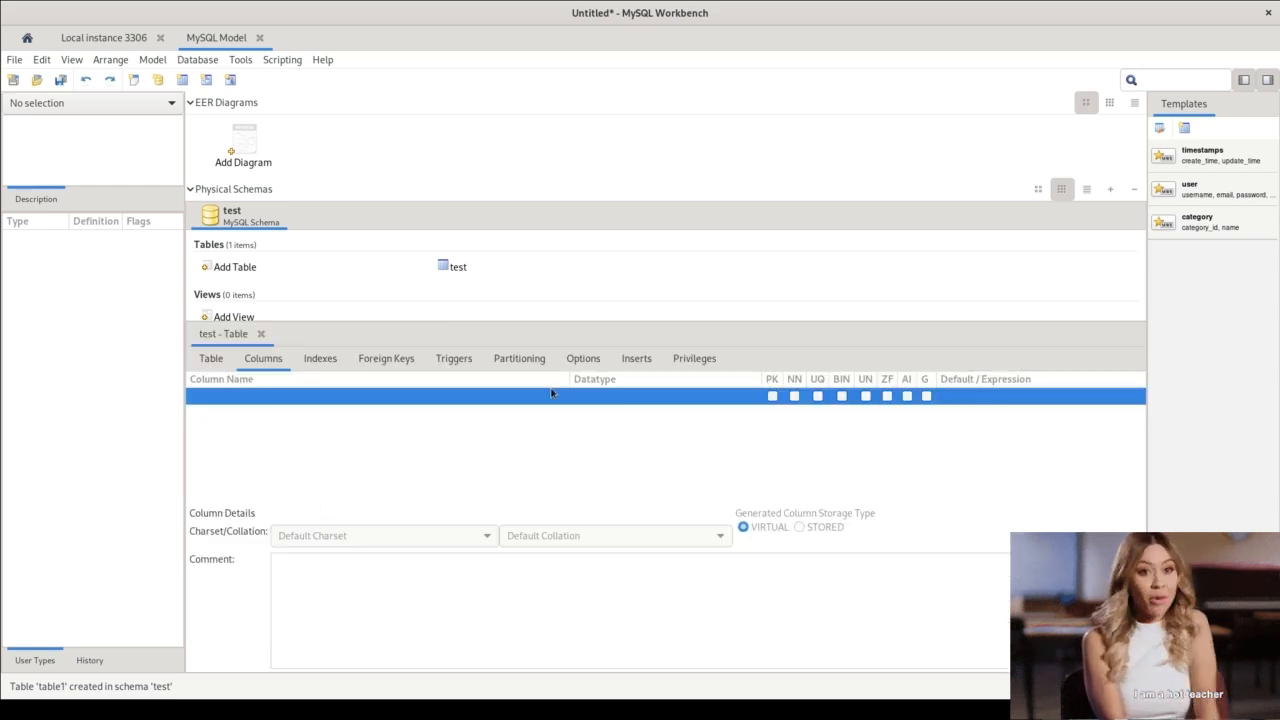
left_click(320, 398)
key("Escape")
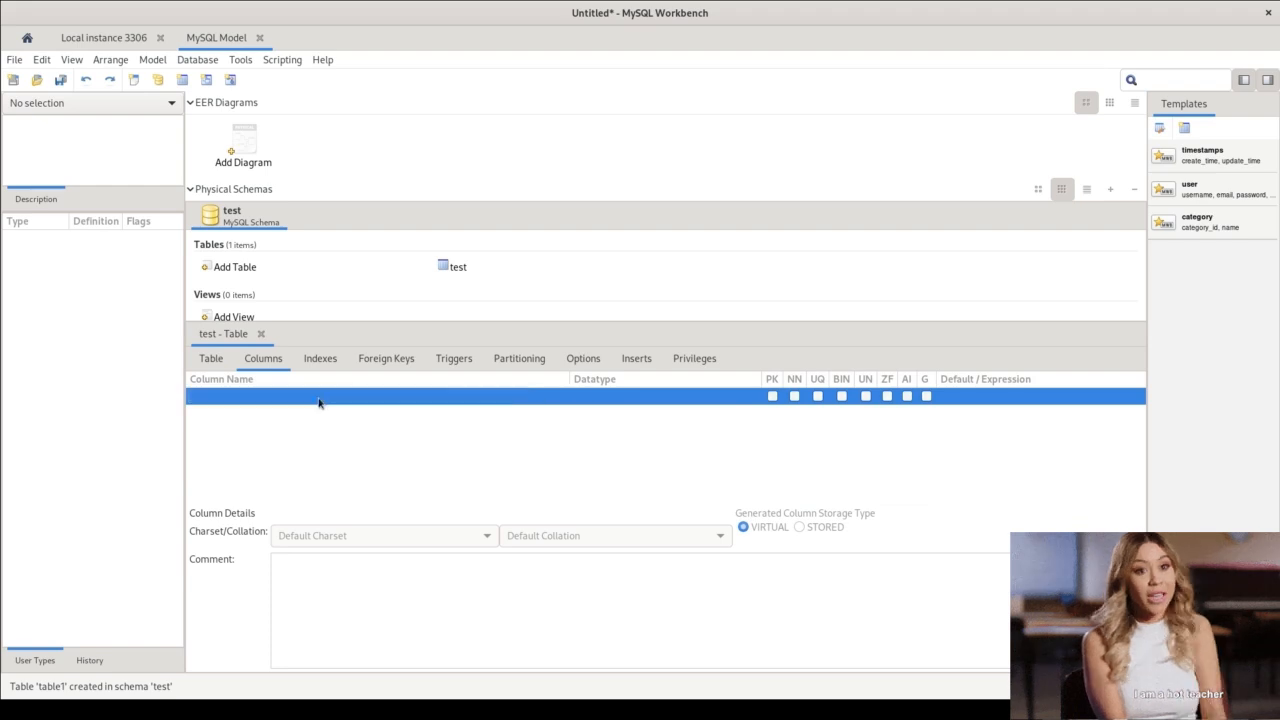
left_click(319, 398)
key("Escape")
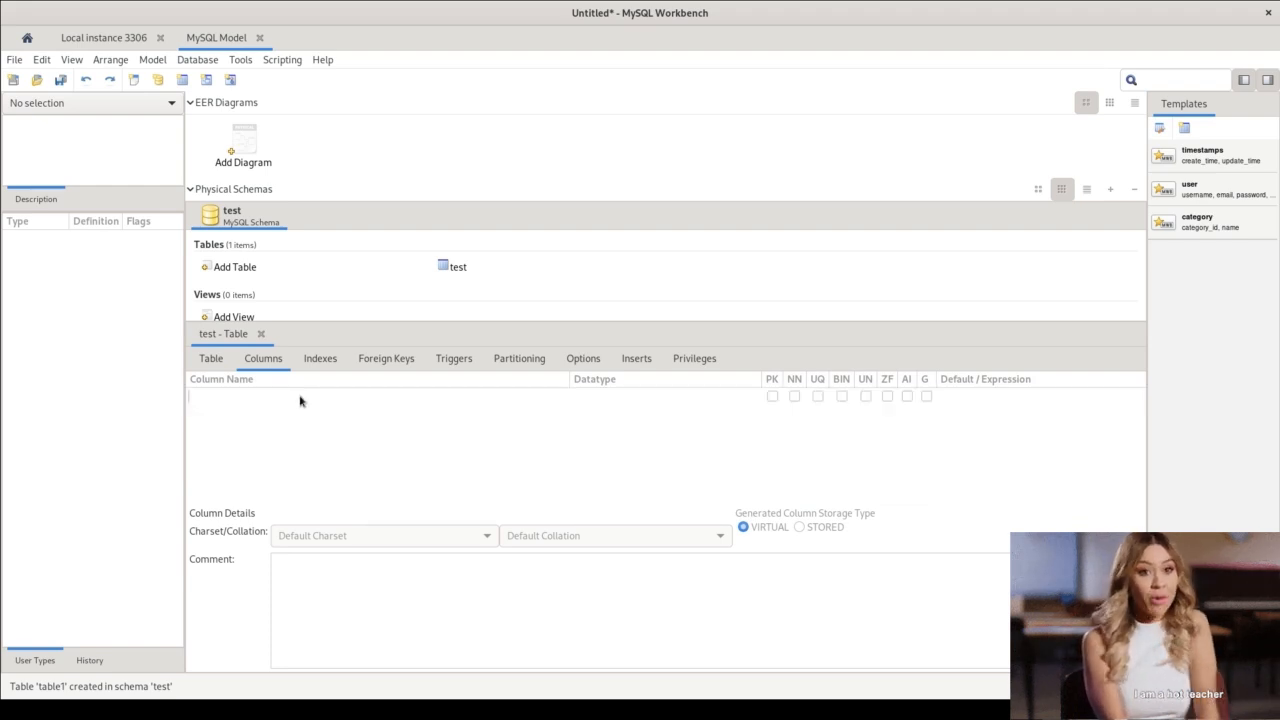
left_click(300, 398)
key("BackSpace")
key("BackSpace")
key("BackSpace")
key("BackSpace")
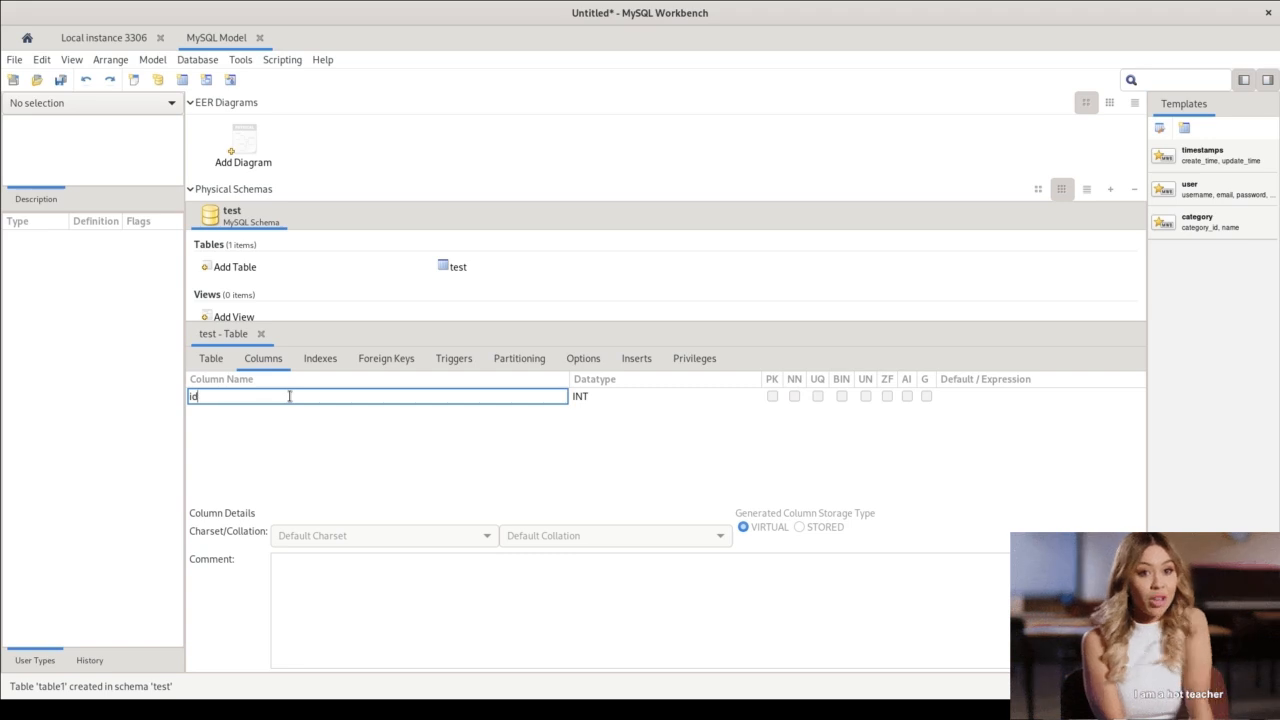
Keep the id column as INT and make it primary key, not null and auto-increment.
left_click(626, 397)
left_click(772, 396)
left_click(792, 397)
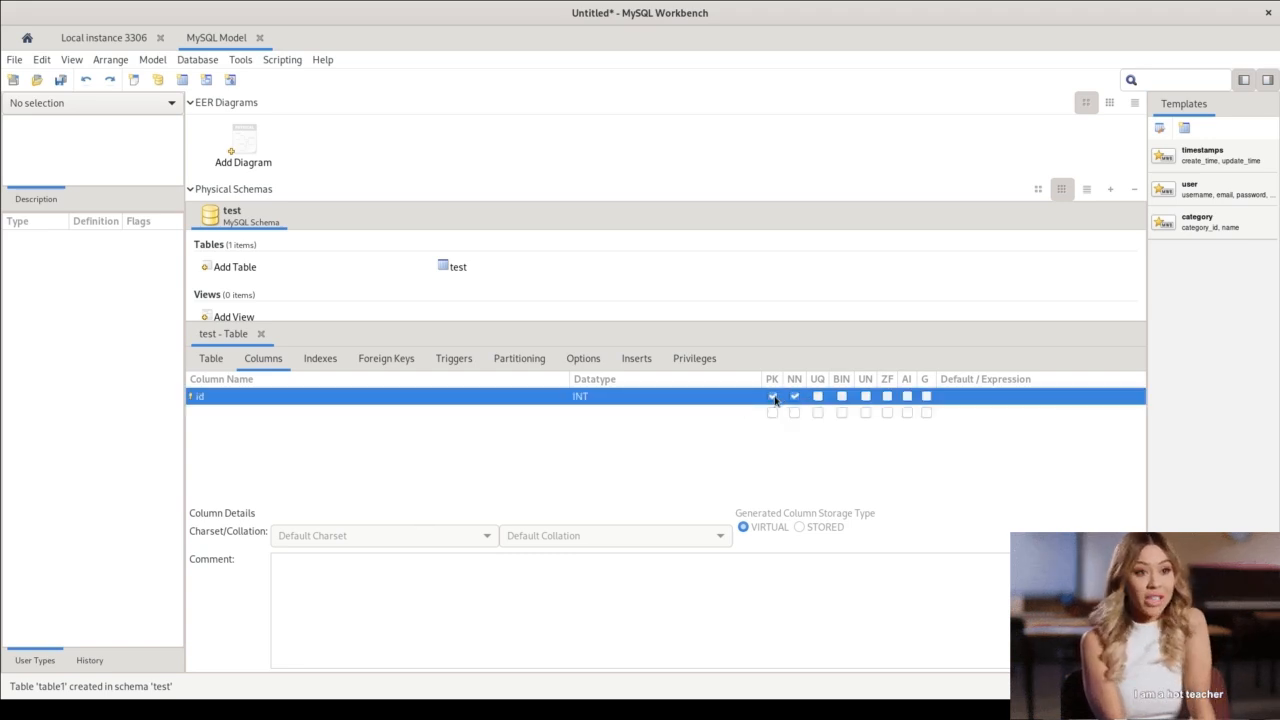
left_click(907, 396)
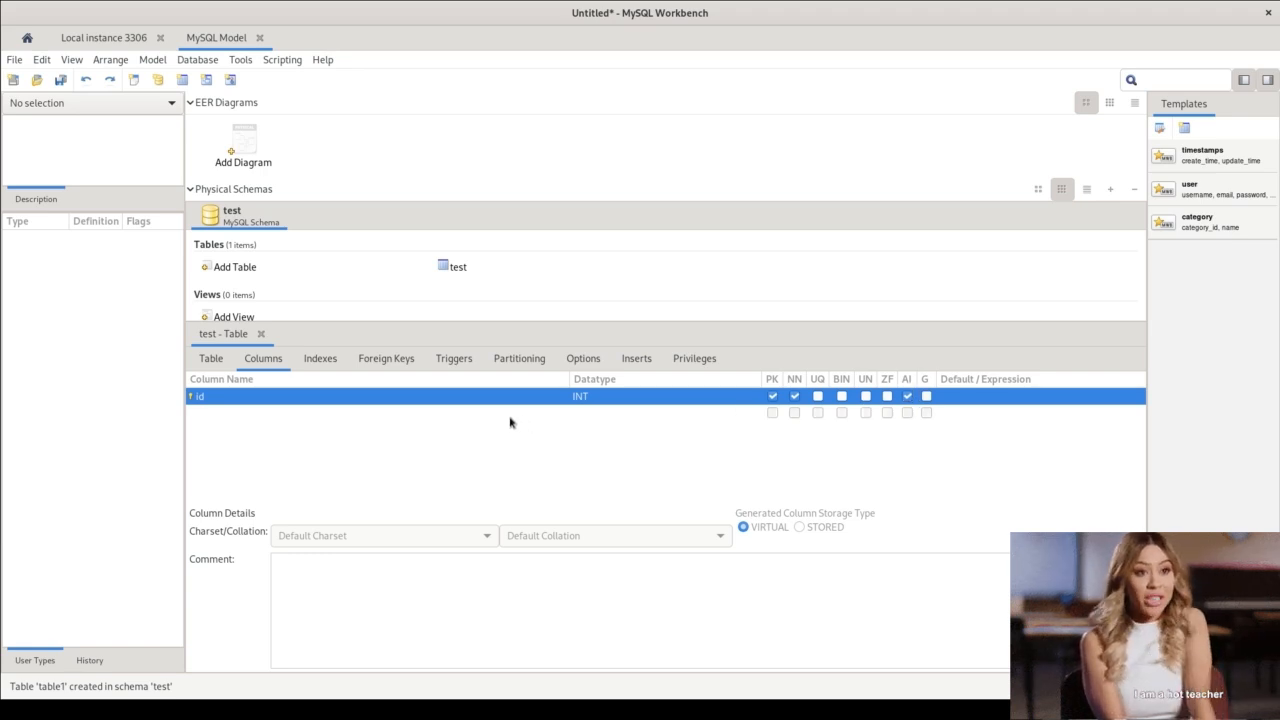
Add a second column named "test" to the table and keep its datatype as VARCHAR(45).
left_click(412, 418)
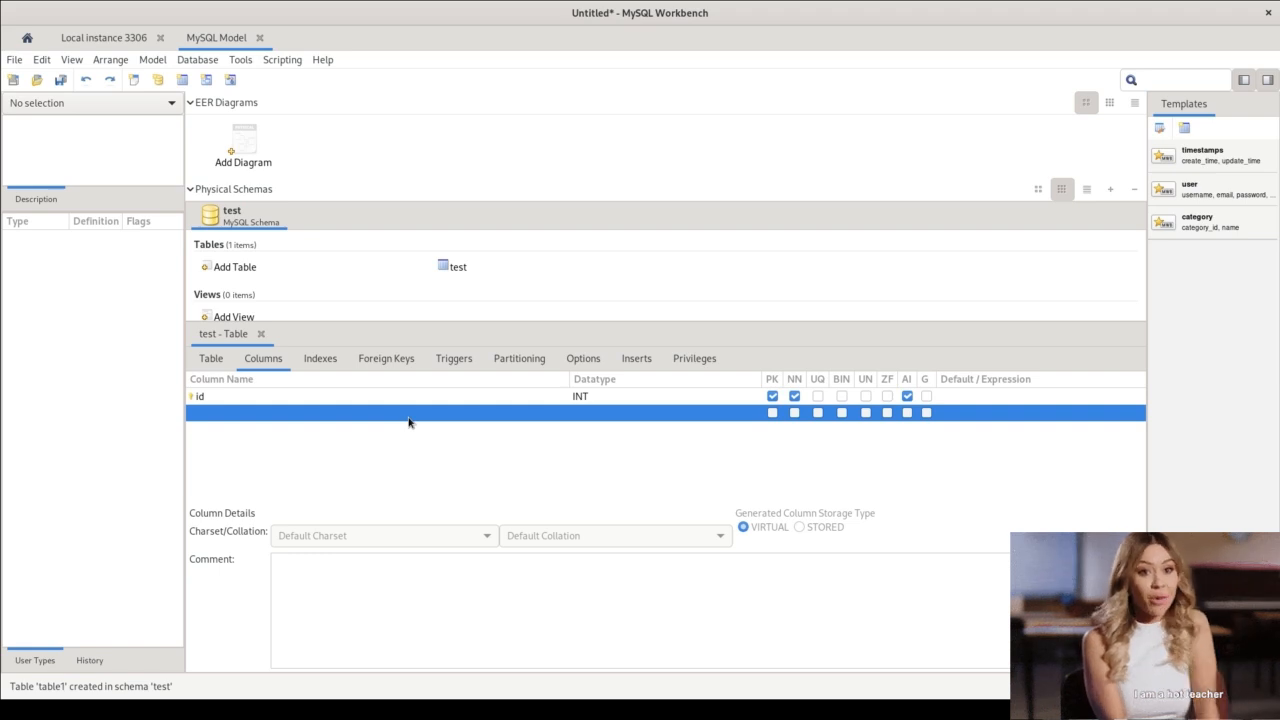
double_click(408, 417)
key("Escape")
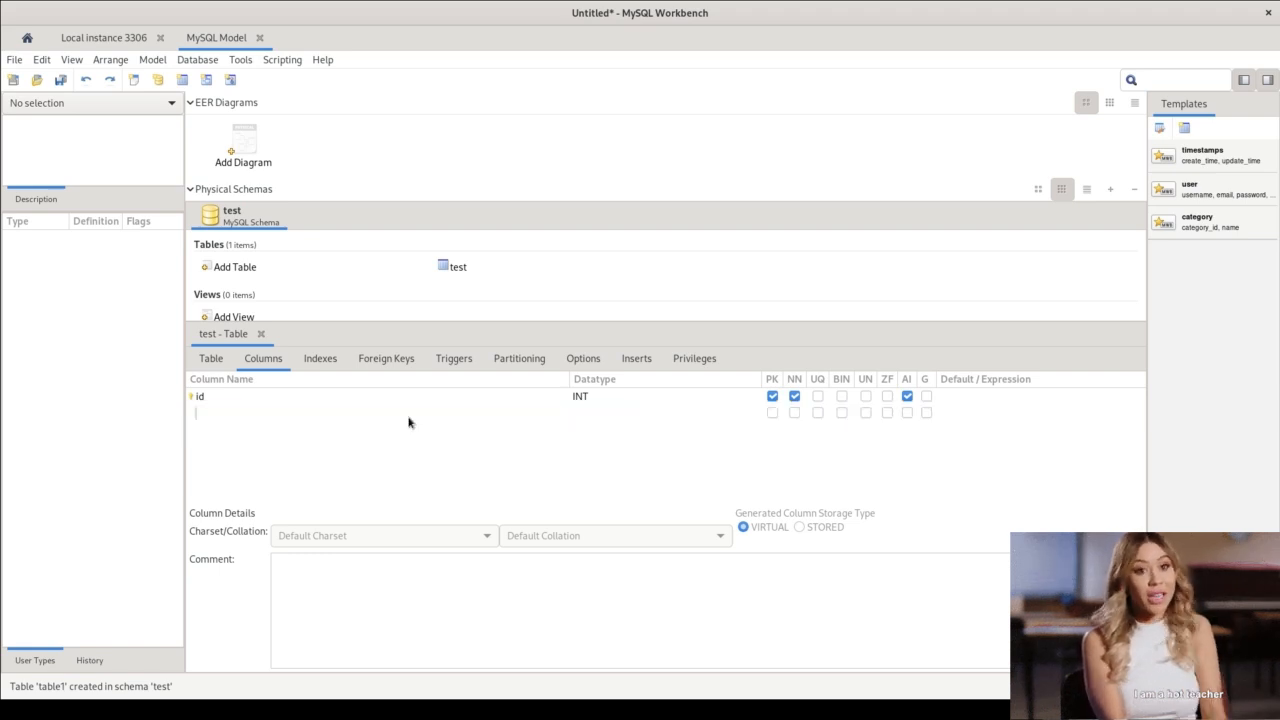
left_click(260, 409)
type("test")
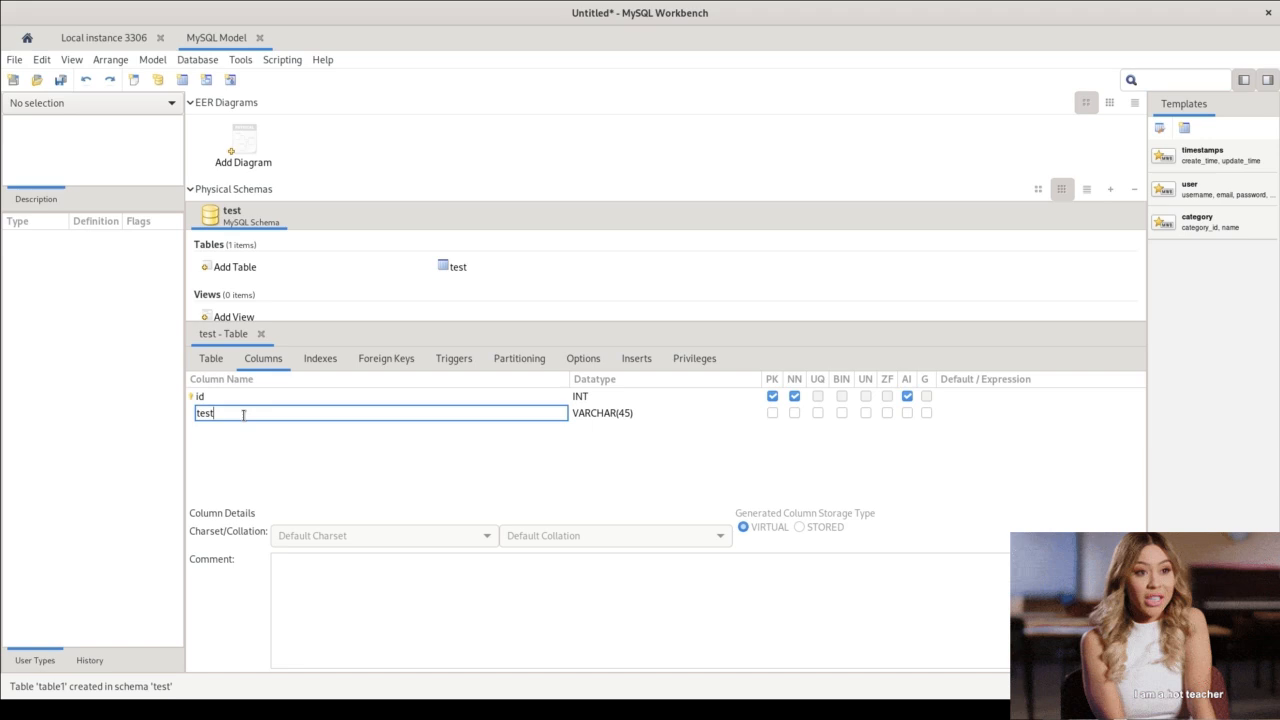
left_click(593, 413)
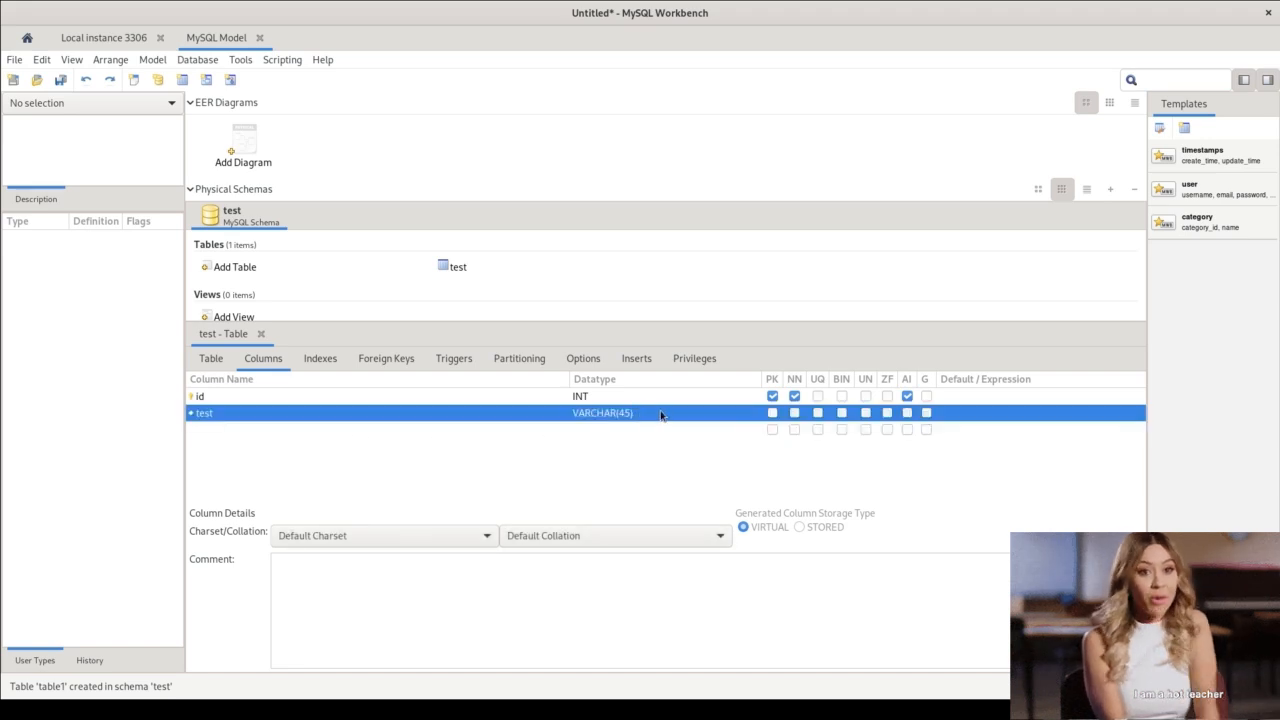
left_click(663, 413)
left_click(643, 416)
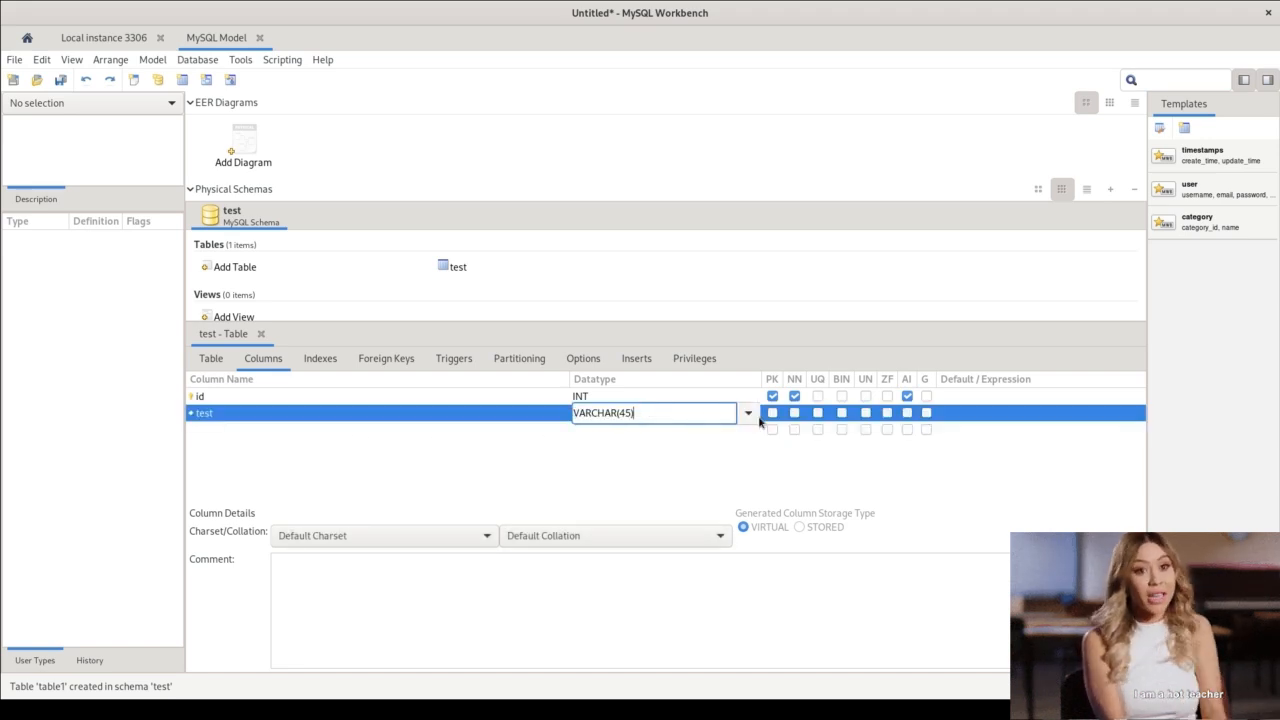
left_click(752, 416)
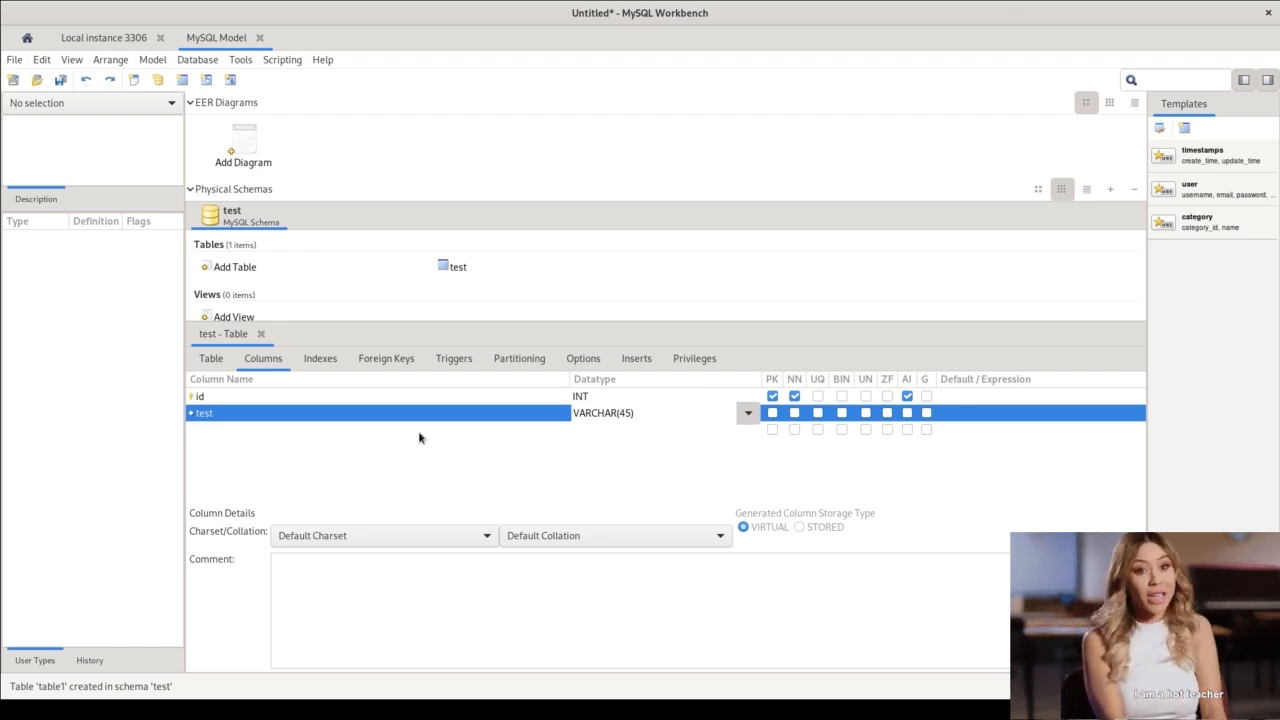
left_click(460, 467)
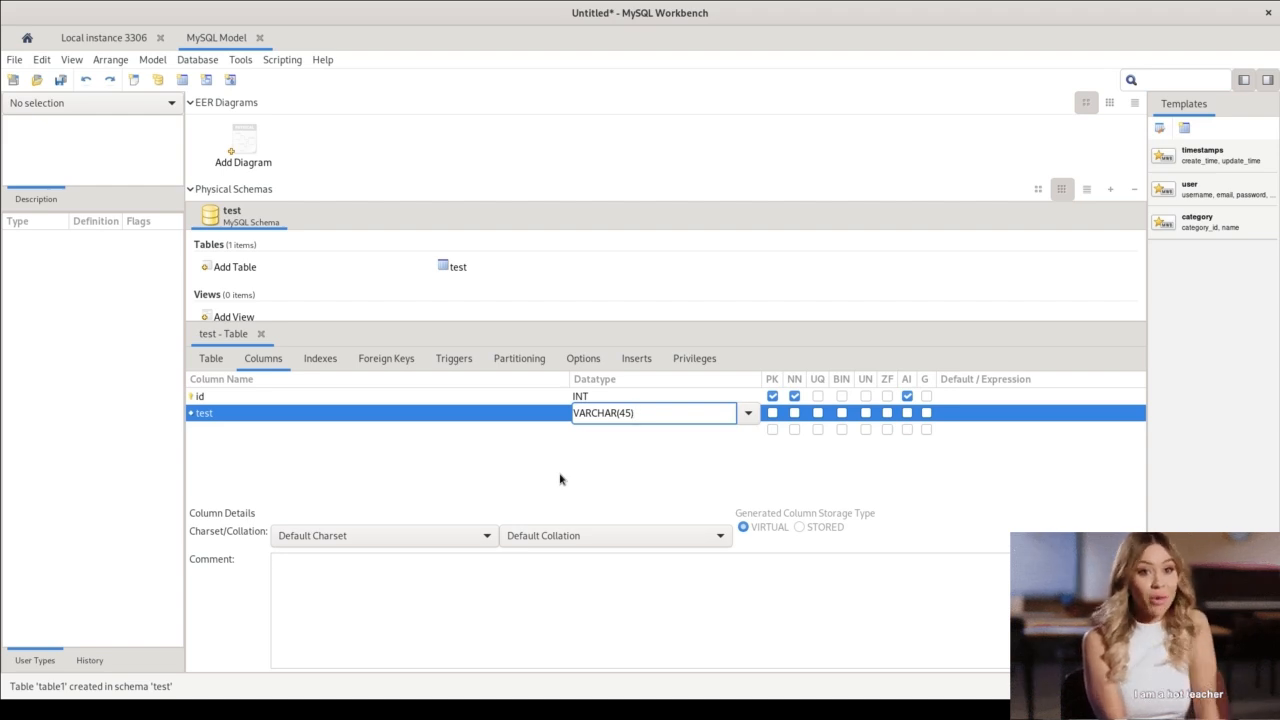
left_click(649, 459)
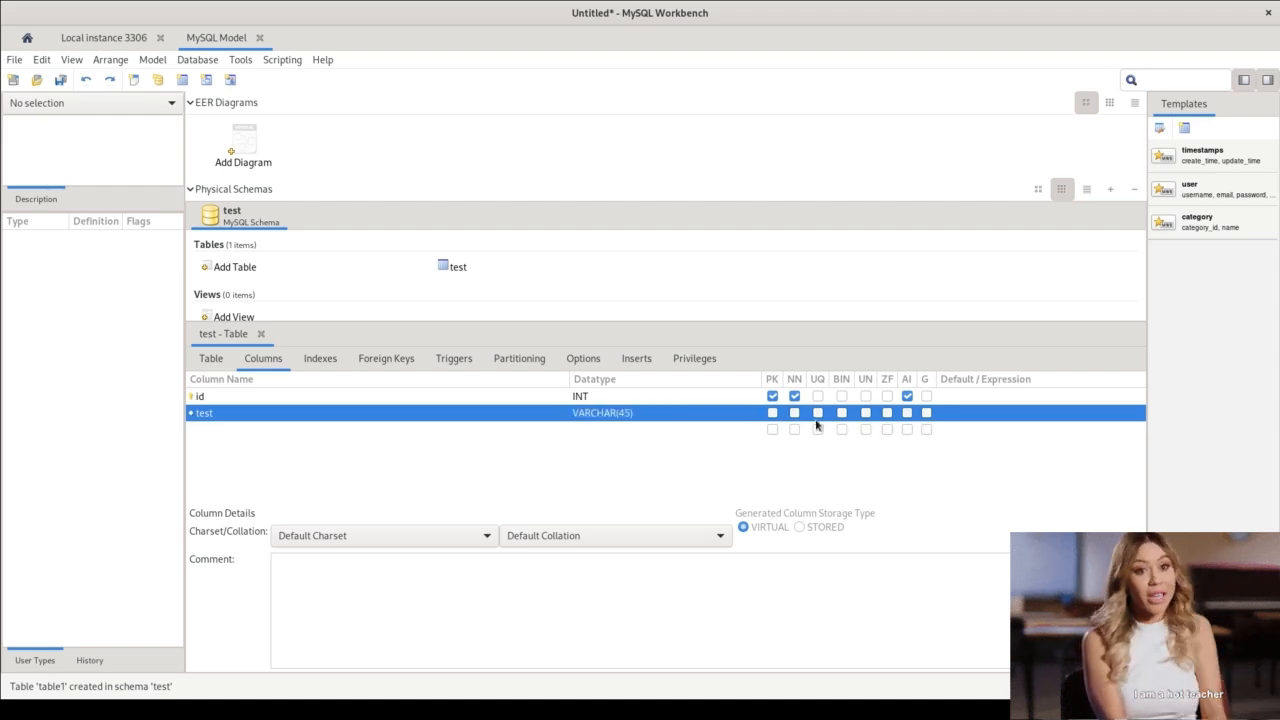
Make the test column not null and give it the default value "Test".
left_click(795, 414)
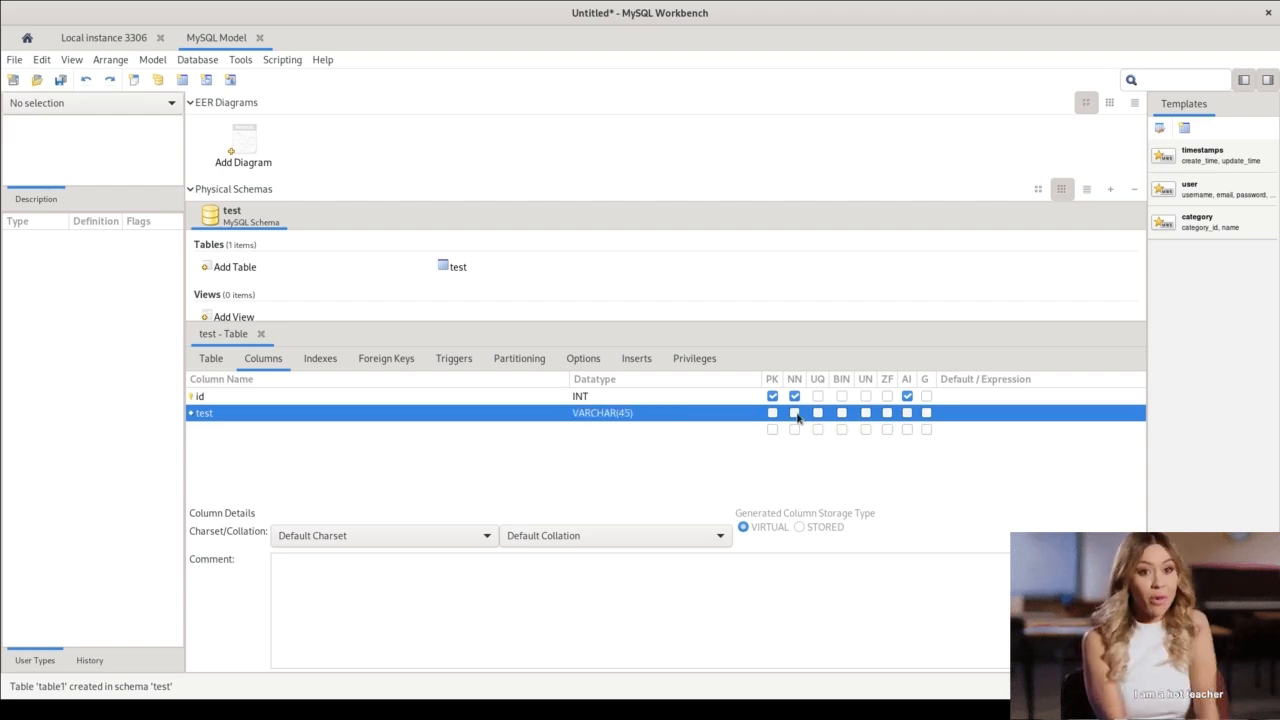
left_click(978, 416)
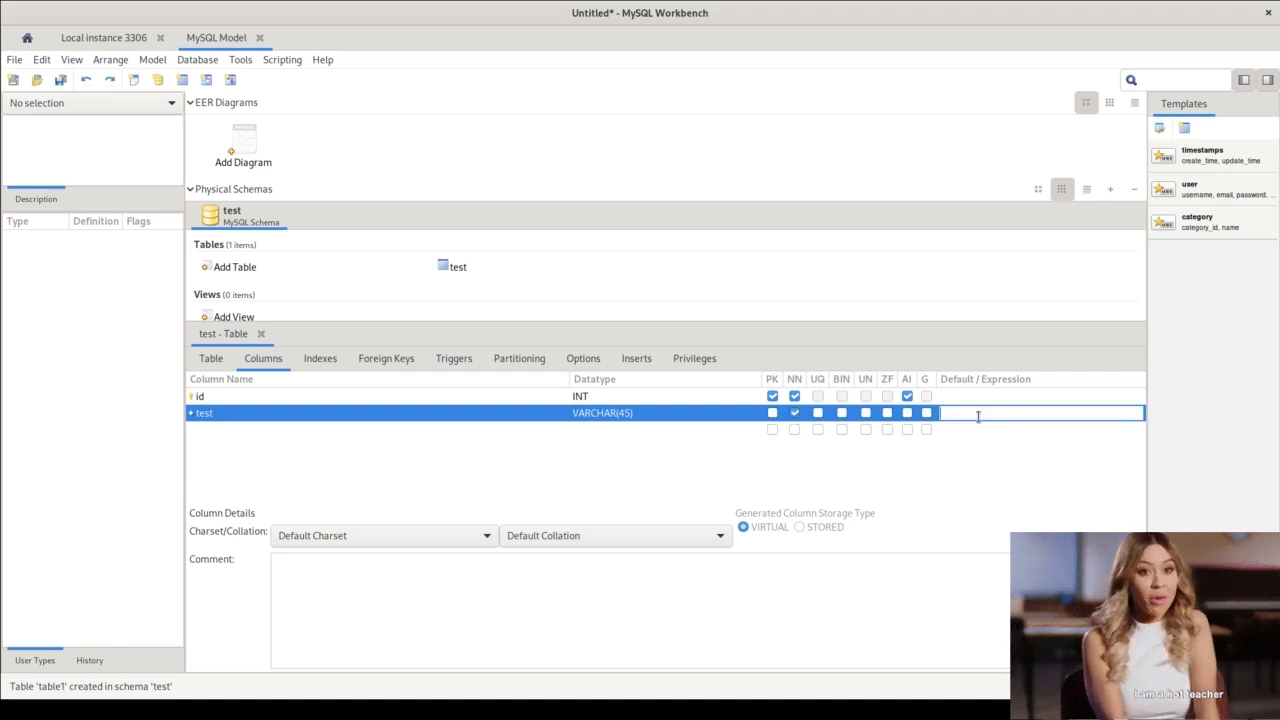
type("Test")
key("Return")
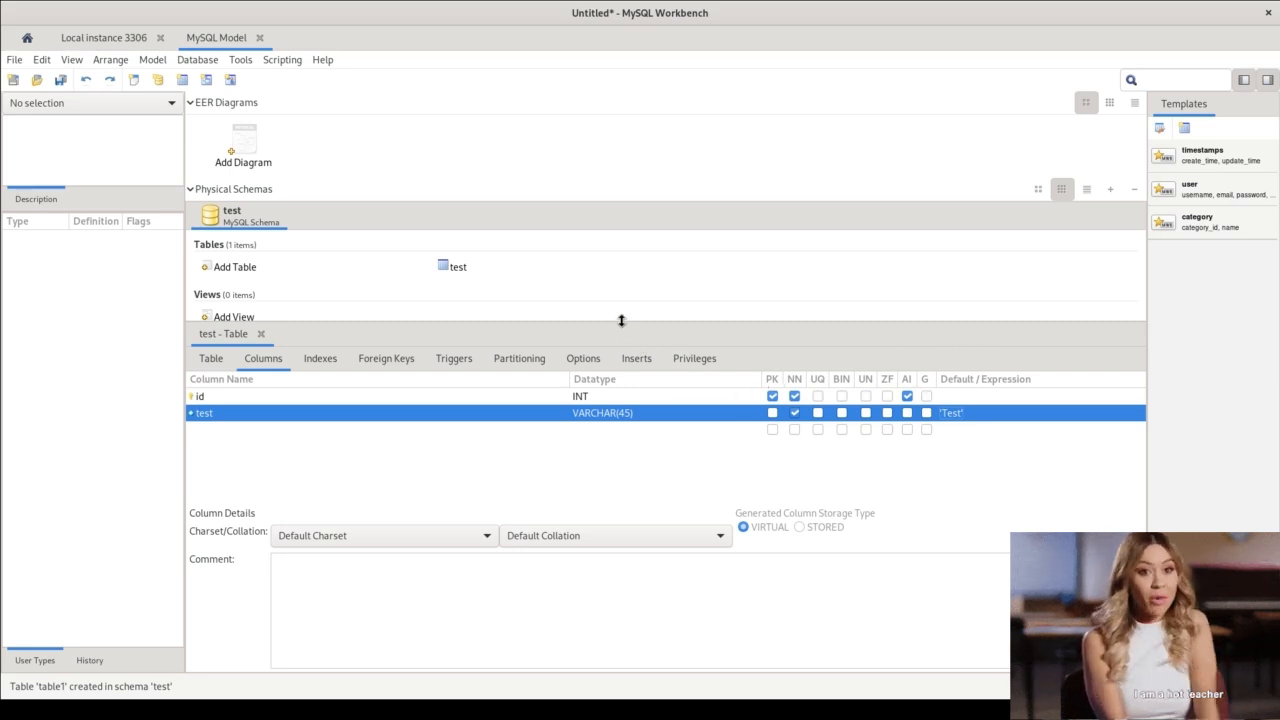
Look through the table's index, foreign key, trigger and partitioning settings.
left_click_drag(621, 320, 621, 341)
left_click(318, 379)
left_click(386, 379)
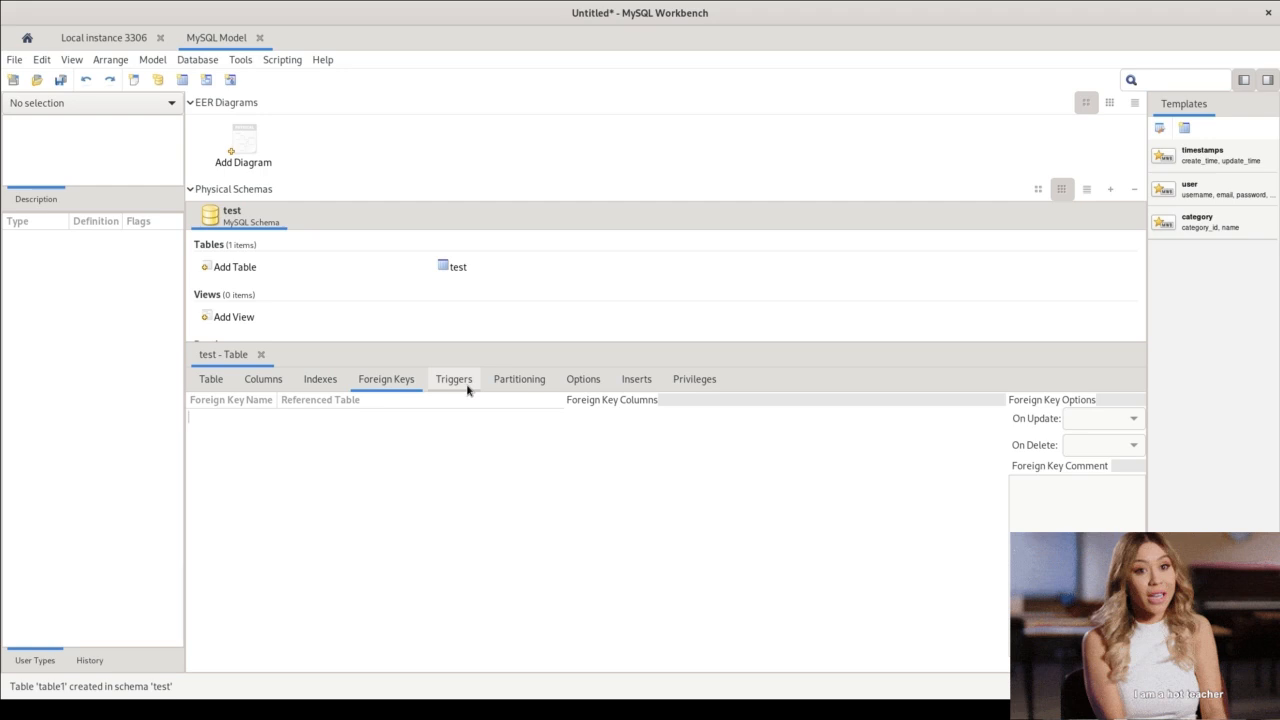
left_click(465, 388)
left_click(519, 380)
Add two insert rows to the table with "Test1" and "Test2" in the test column.
left_click(636, 380)
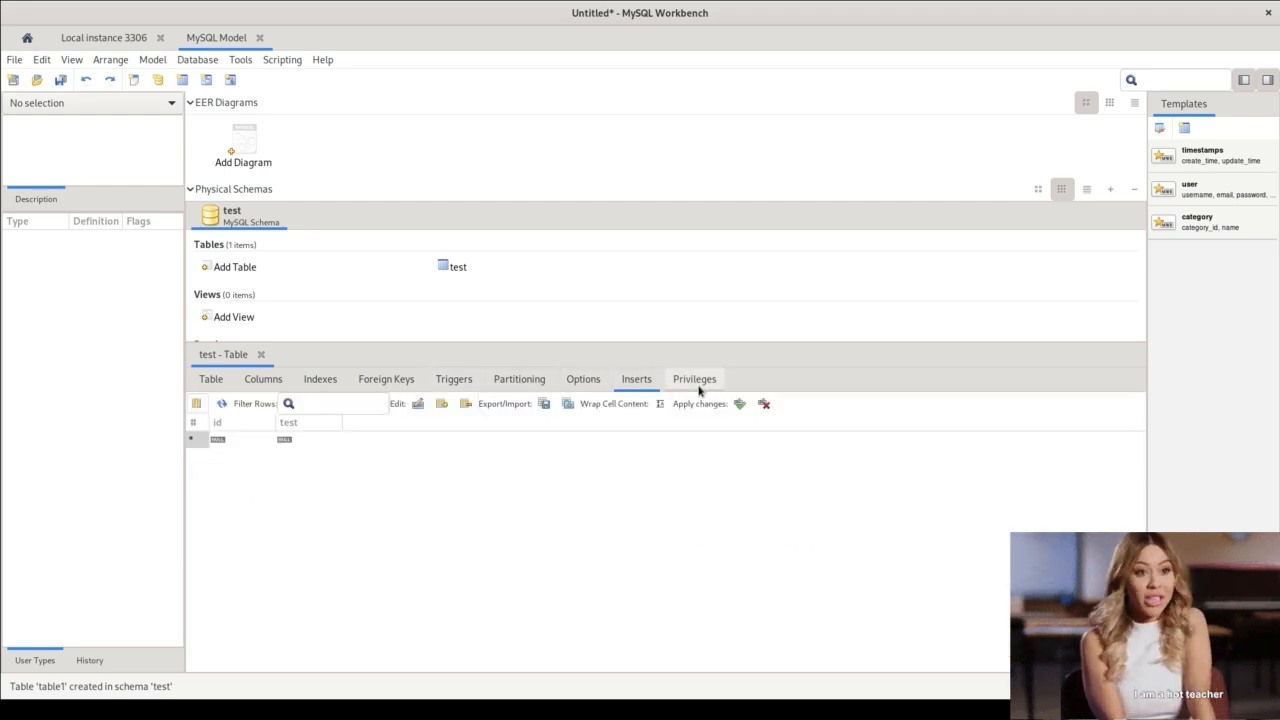
double_click(307, 444)
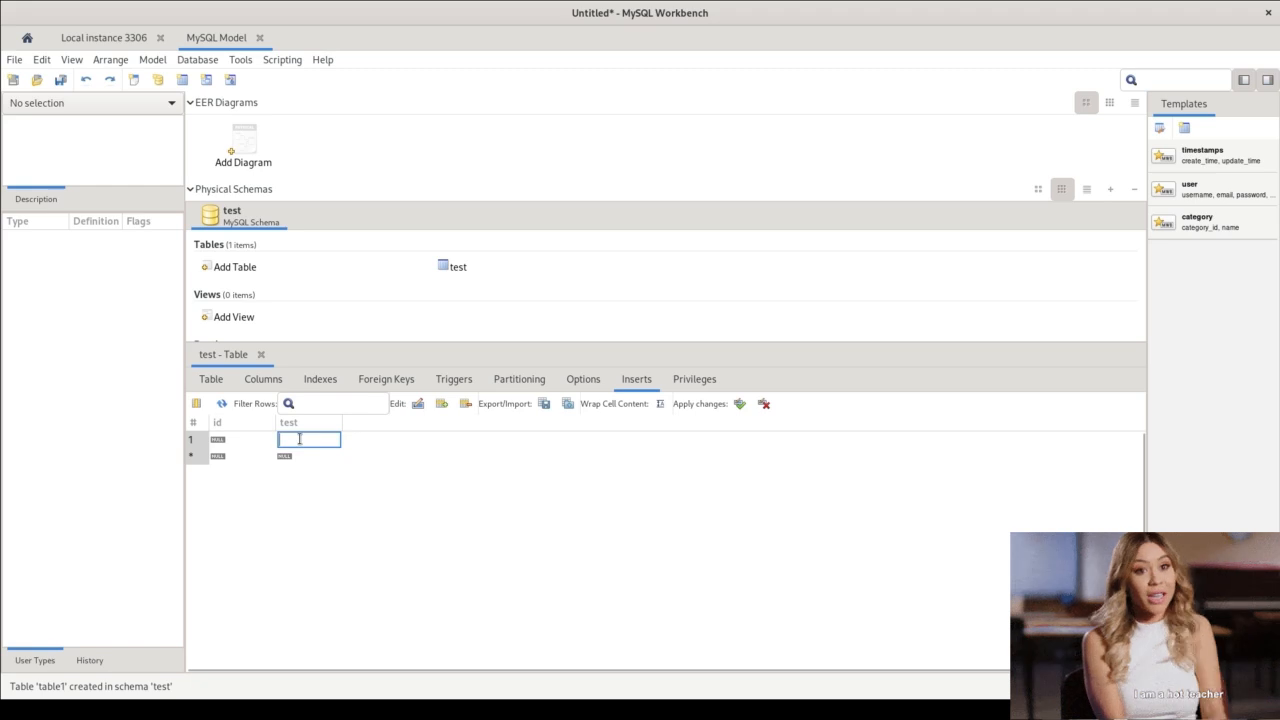
type("Test1")
key("Return")
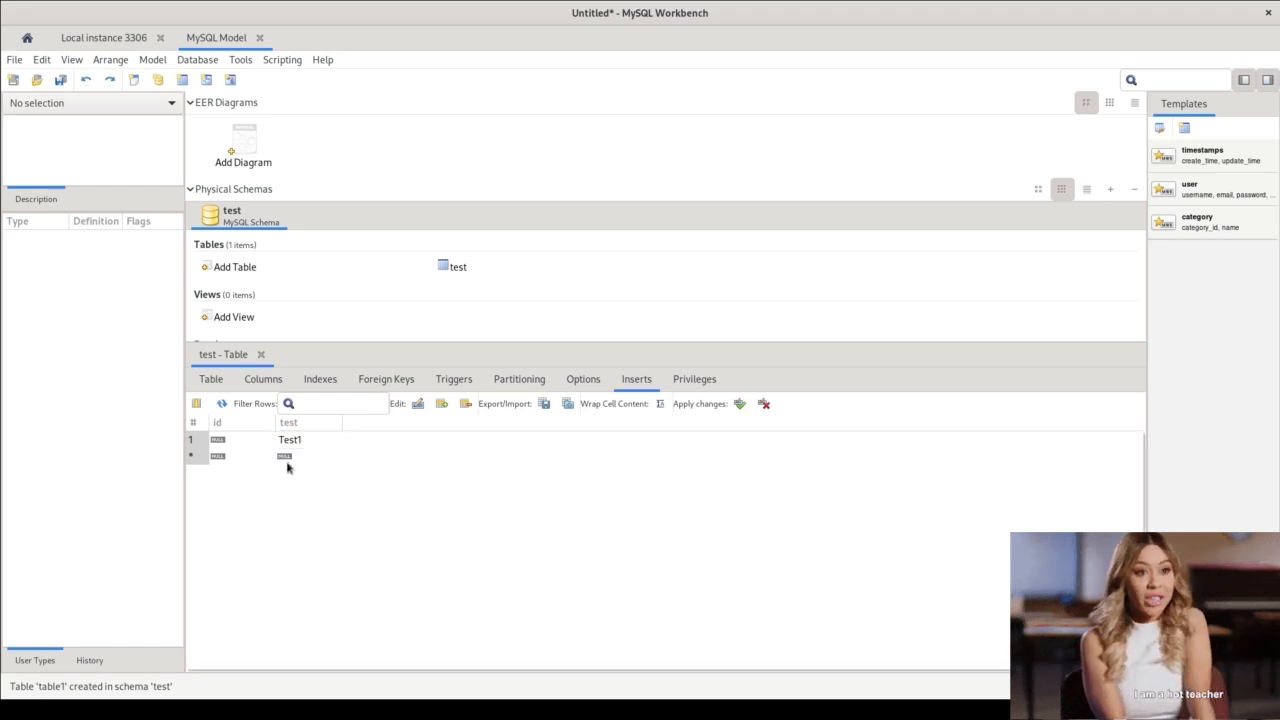
double_click(288, 456)
type("Test")
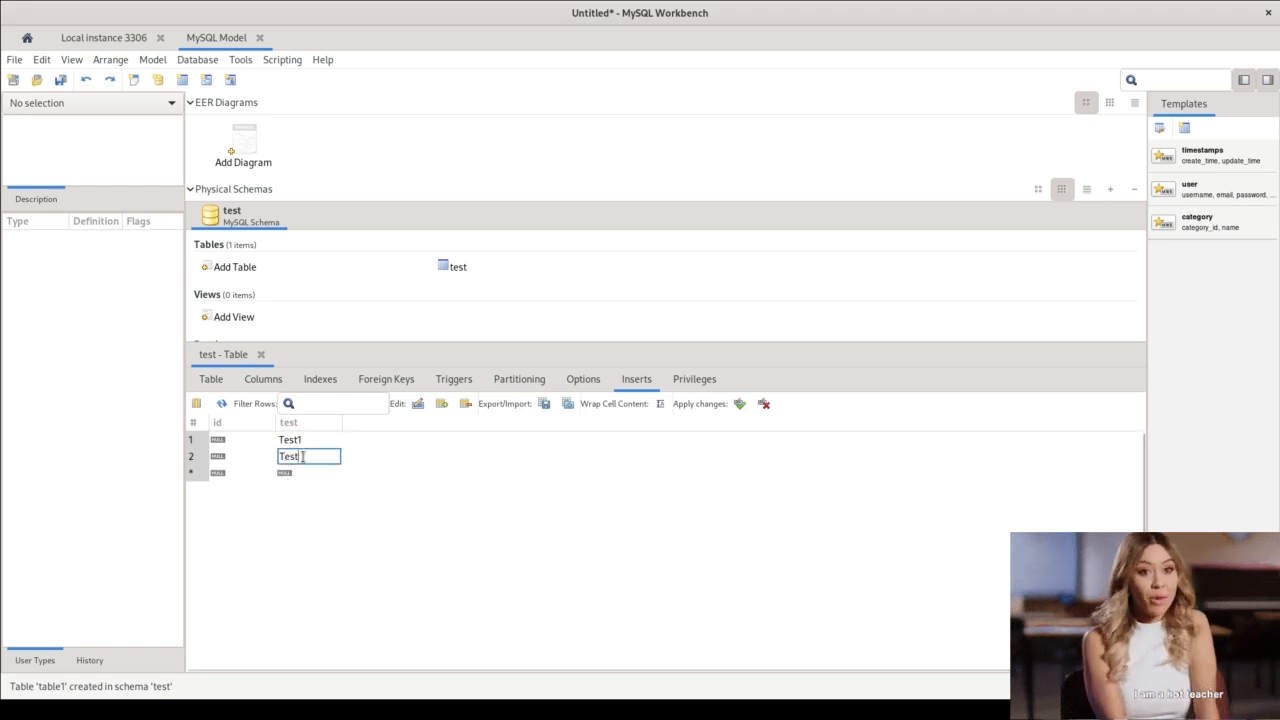
type("2")
key("Return")
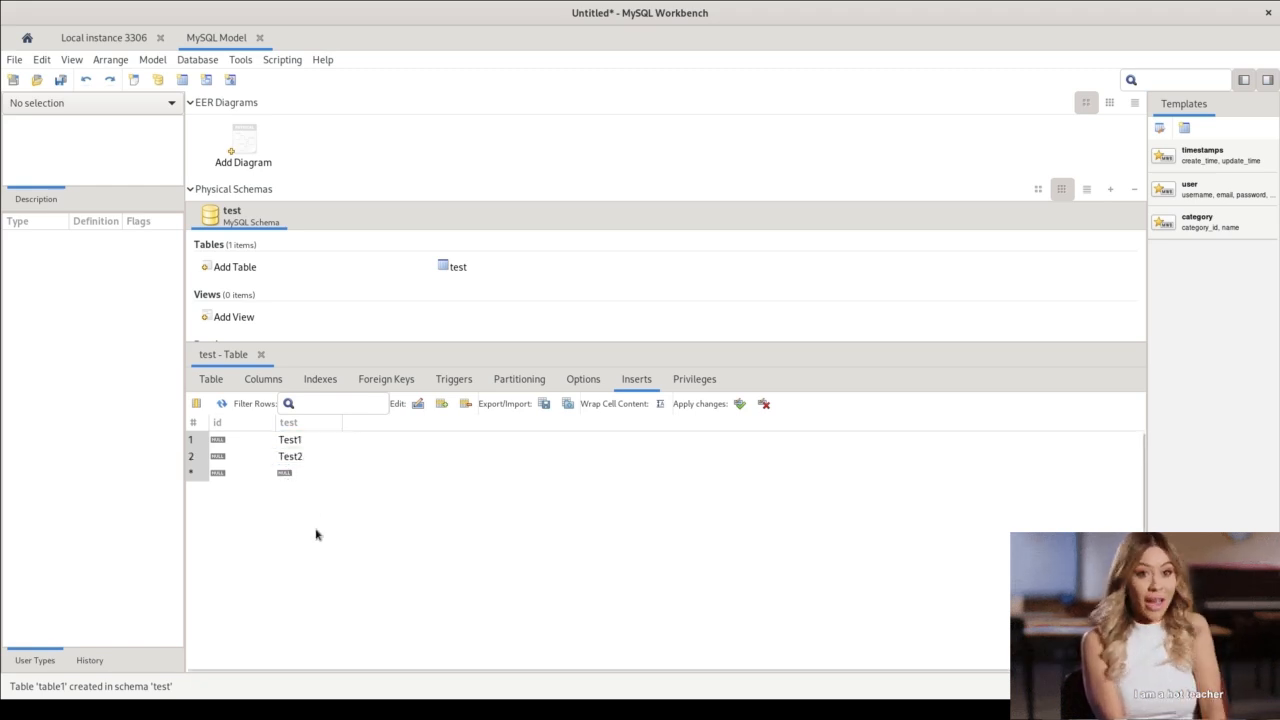
Review the roles available in the test table's privileges.
left_click(702, 381)
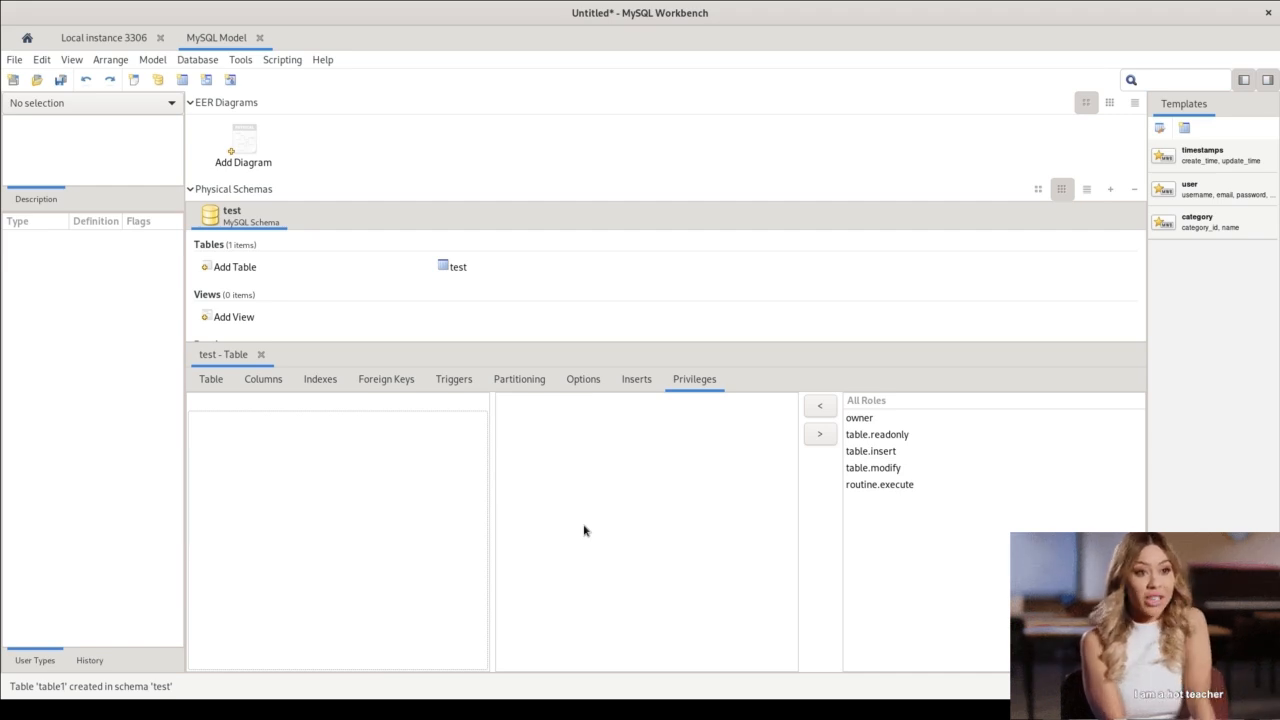
left_click_drag(642, 344, 640, 453)
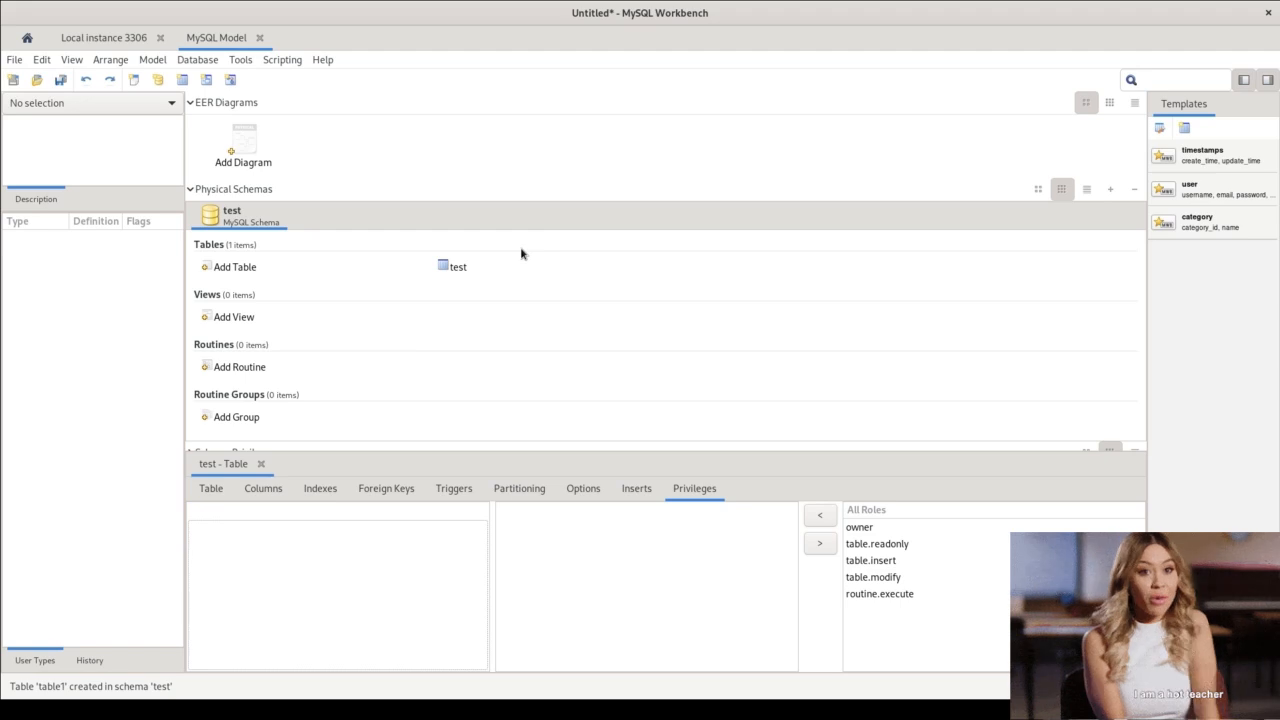
Bring up the Forward Engineer SQL Script export and set its output file to /home/you/test.sql.
key("alt+Tab")
key("alt+Tab")
key("alt+Tab")
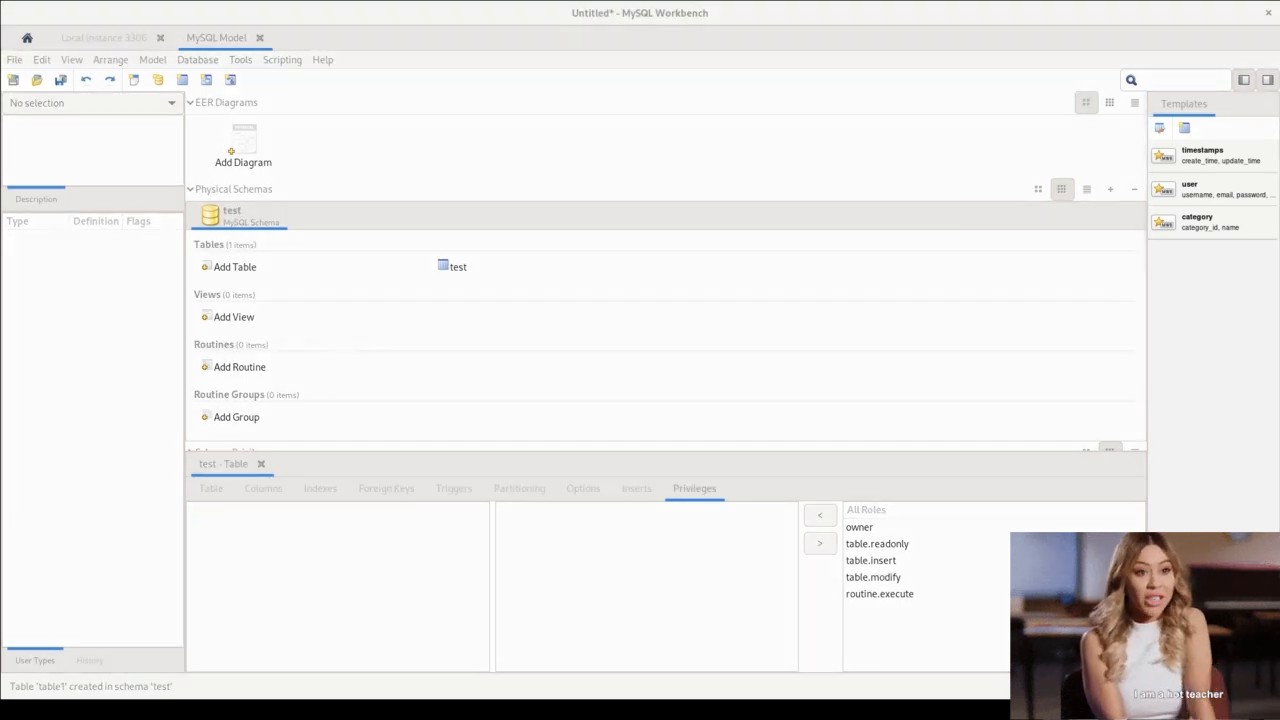
key("alt+Tab")
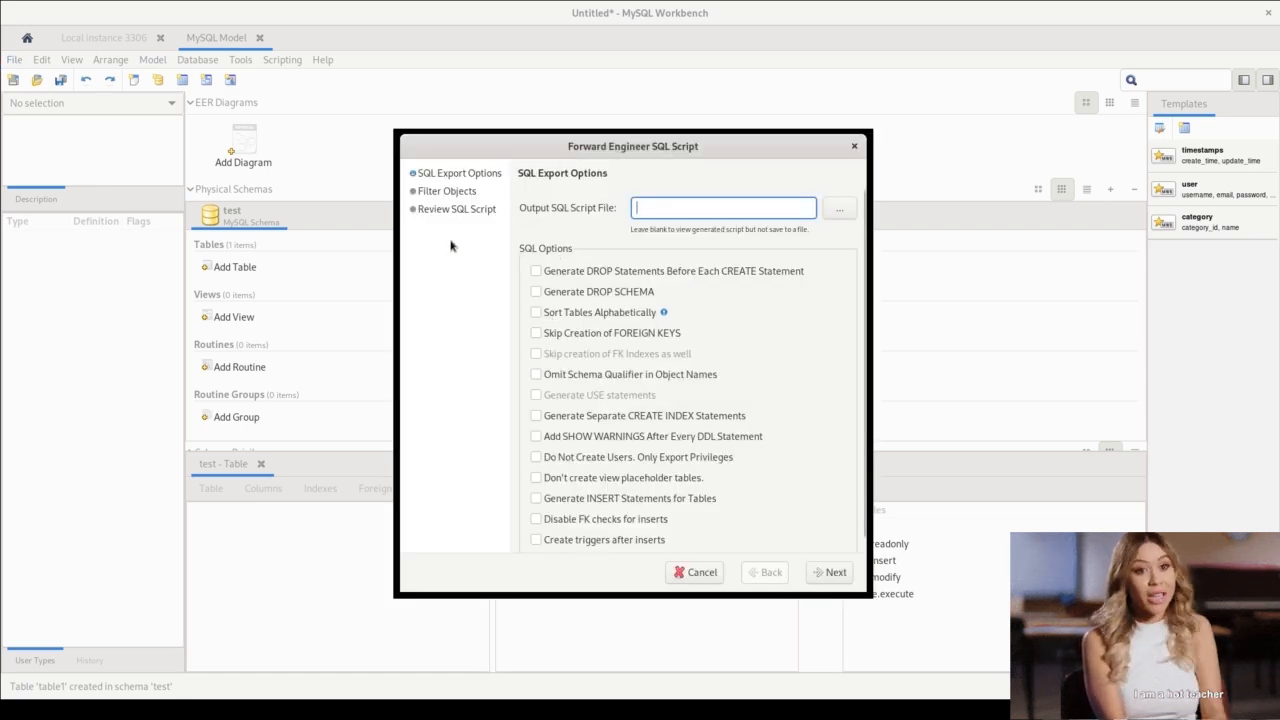
left_click(14, 66)
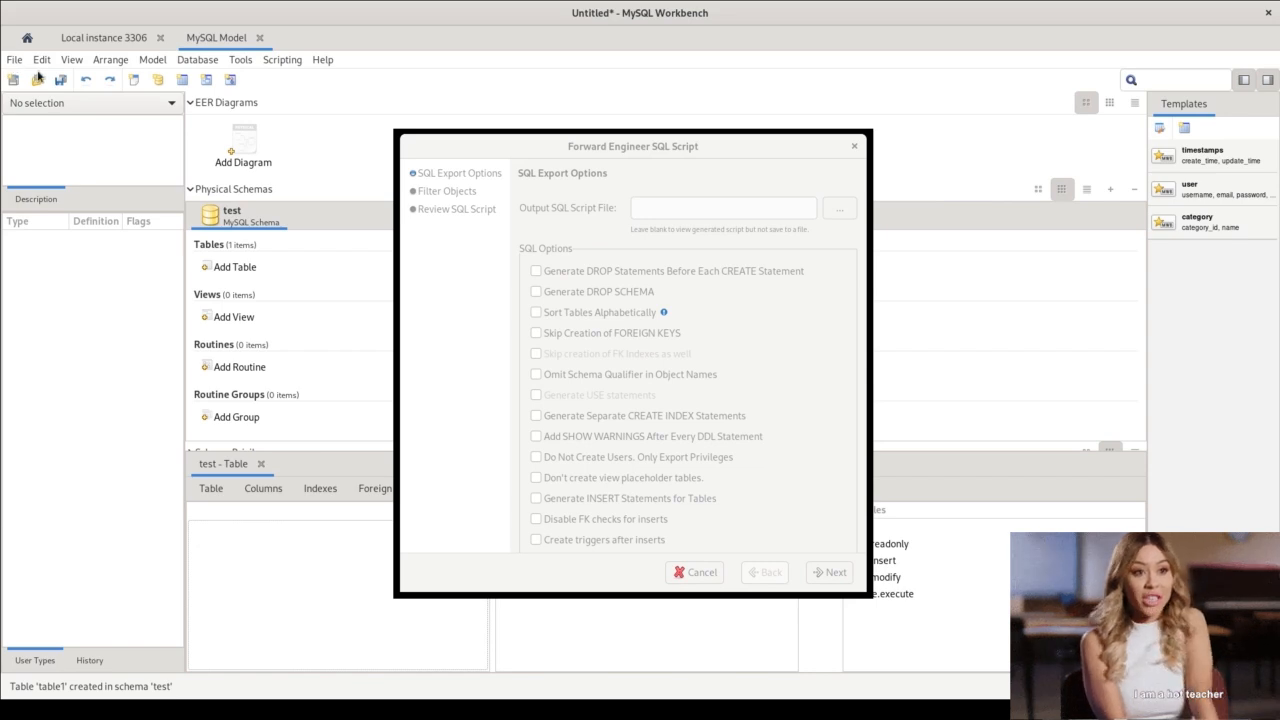
left_click(628, 151)
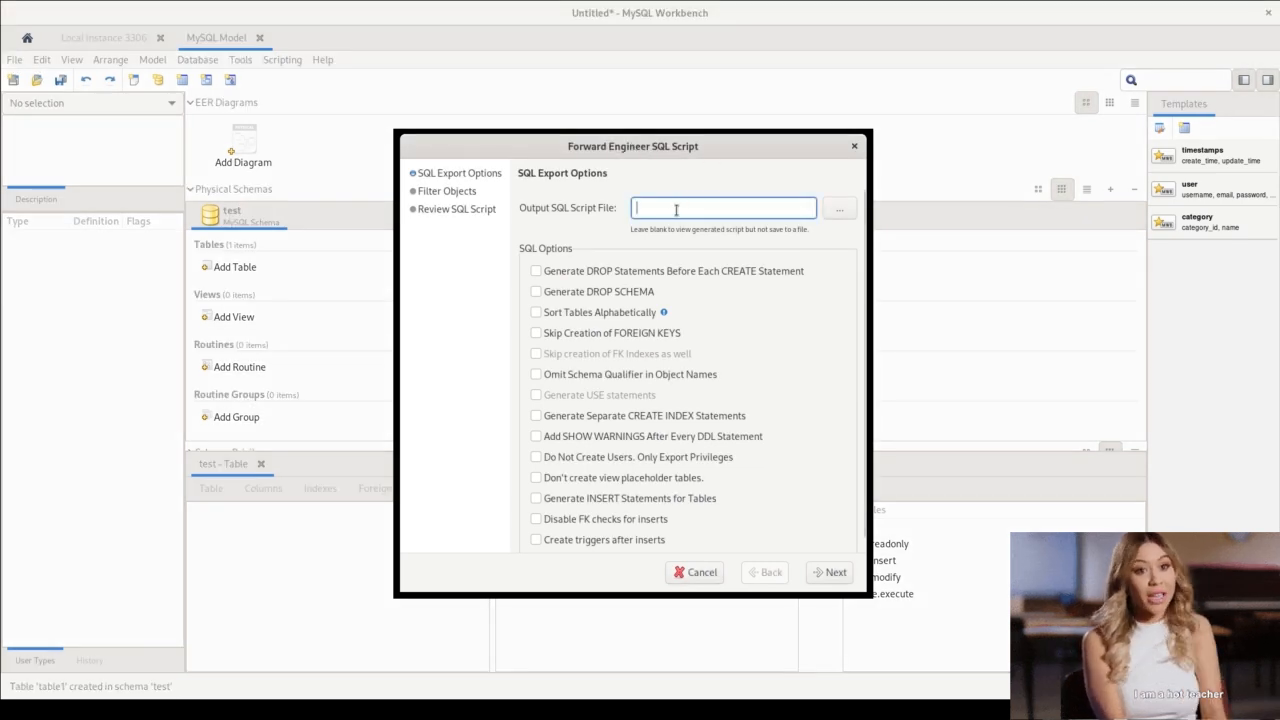
left_click(839, 209)
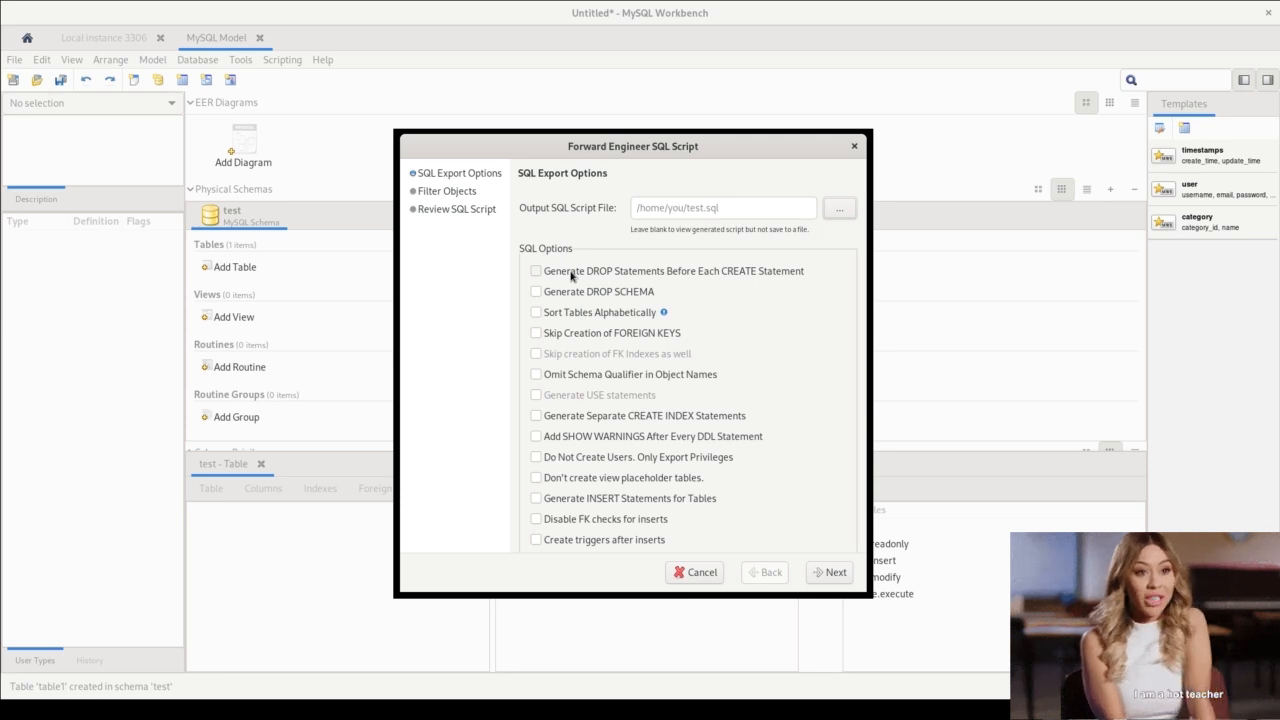
Enable DROP statements before each CREATE, DROP SCHEMA generation, alphabetical table sorting and INSERT statements for tables in the SQL export options.
left_click(572, 276)
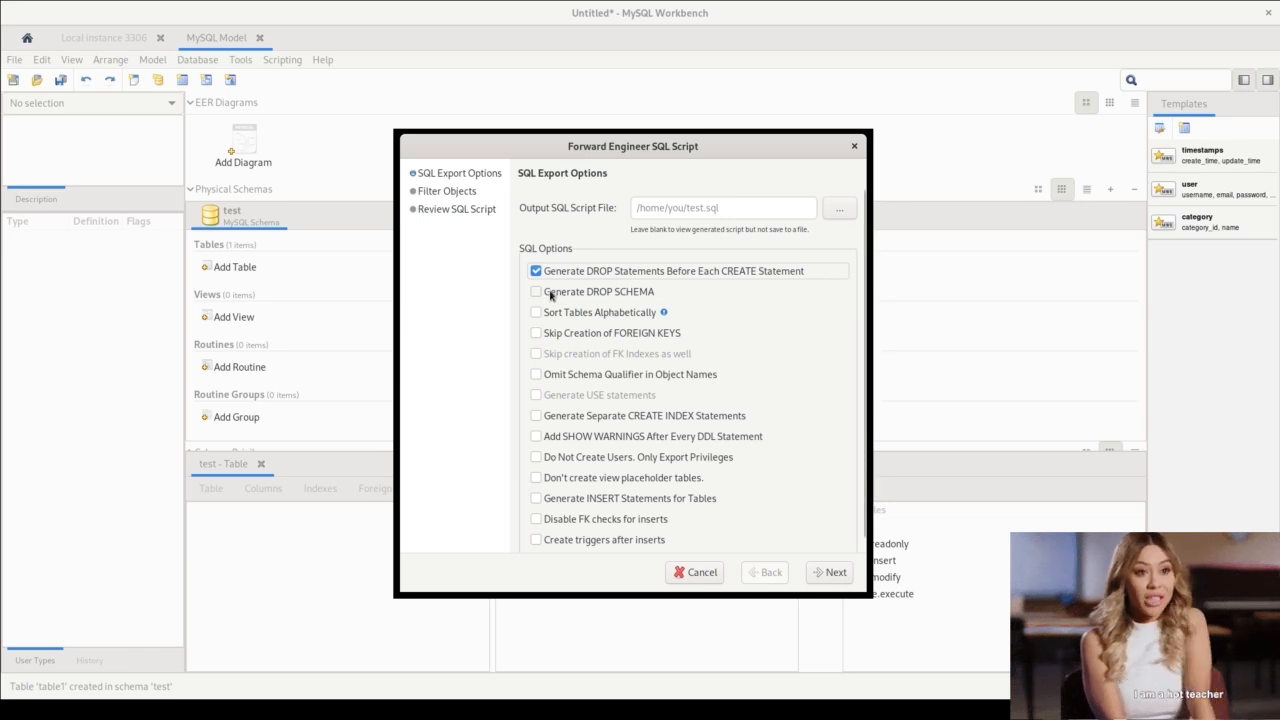
left_click(548, 293)
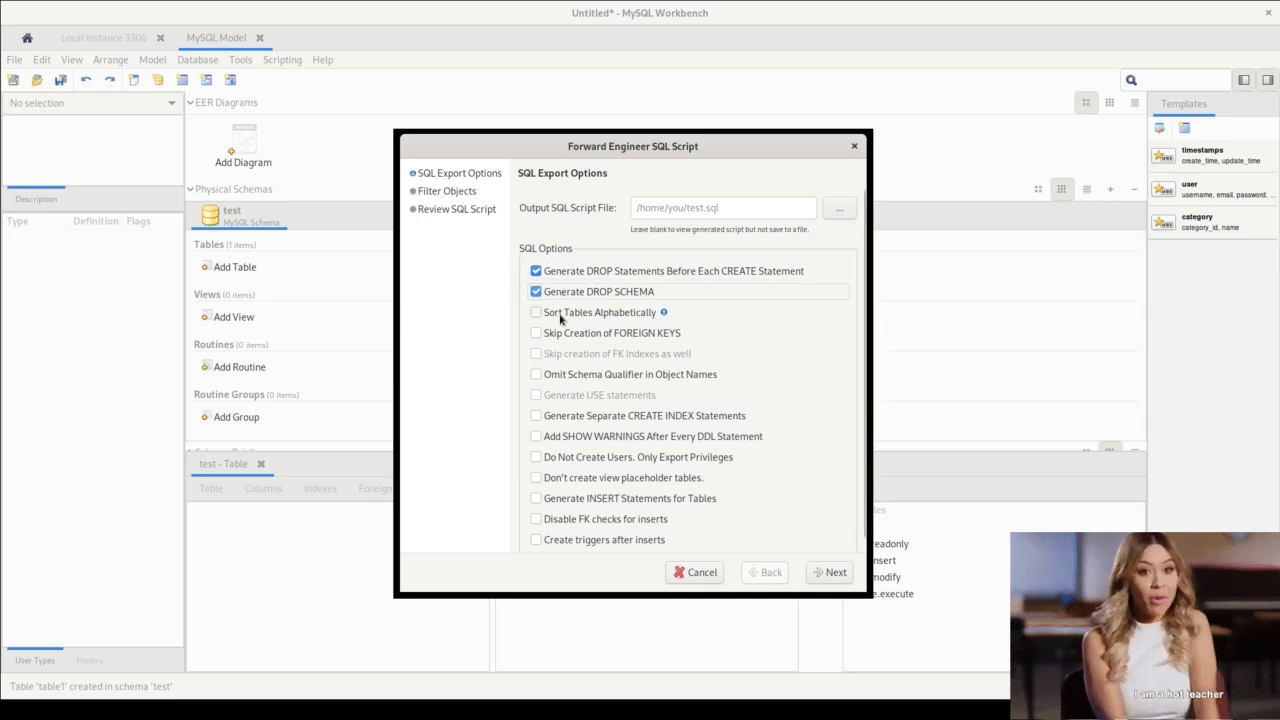
left_click(558, 319)
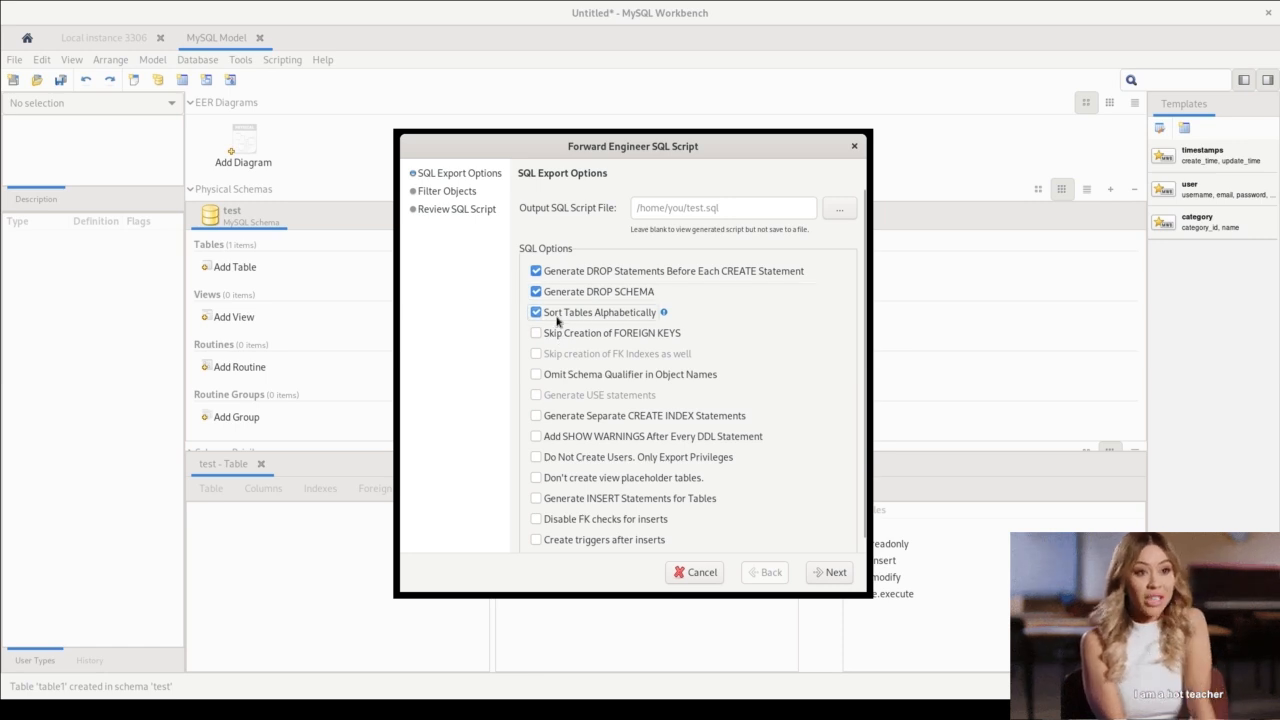
scroll(578, 515, "down", 1)
left_click(571, 488)
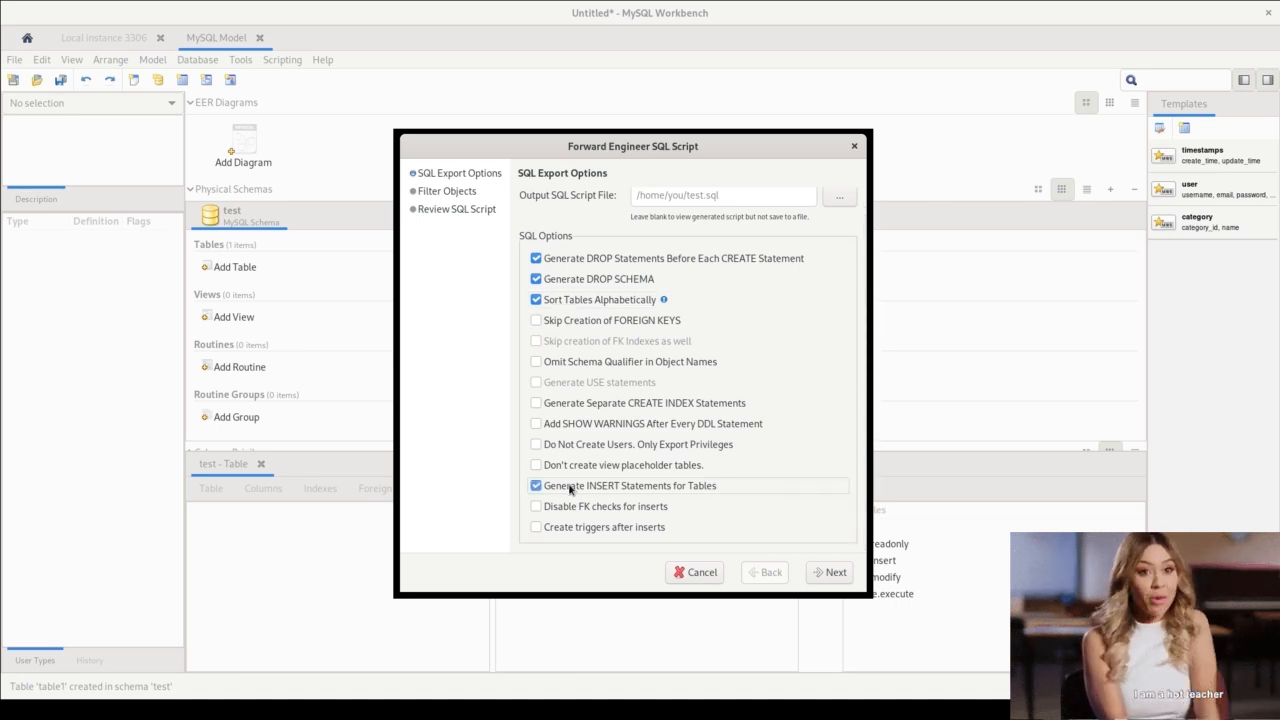
Keep only the table objects in the export filter, generate the script for review and maximize the export window.
left_click(830, 573)
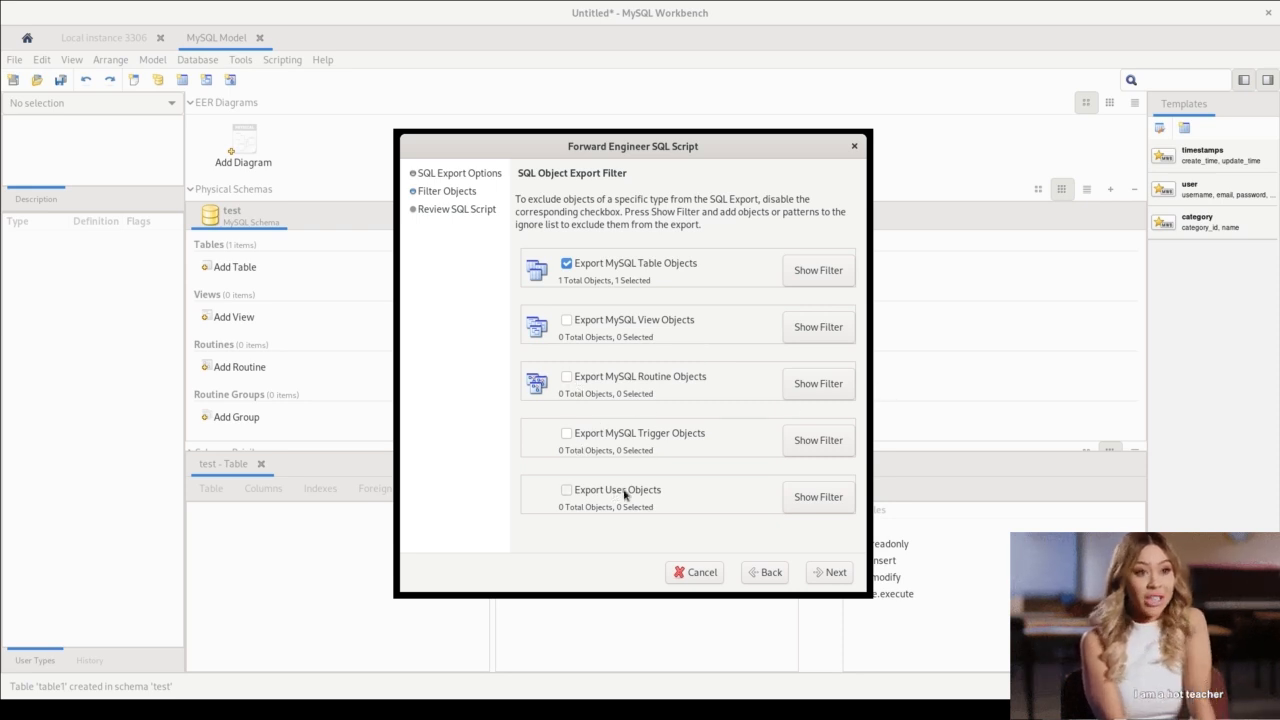
left_click(832, 574)
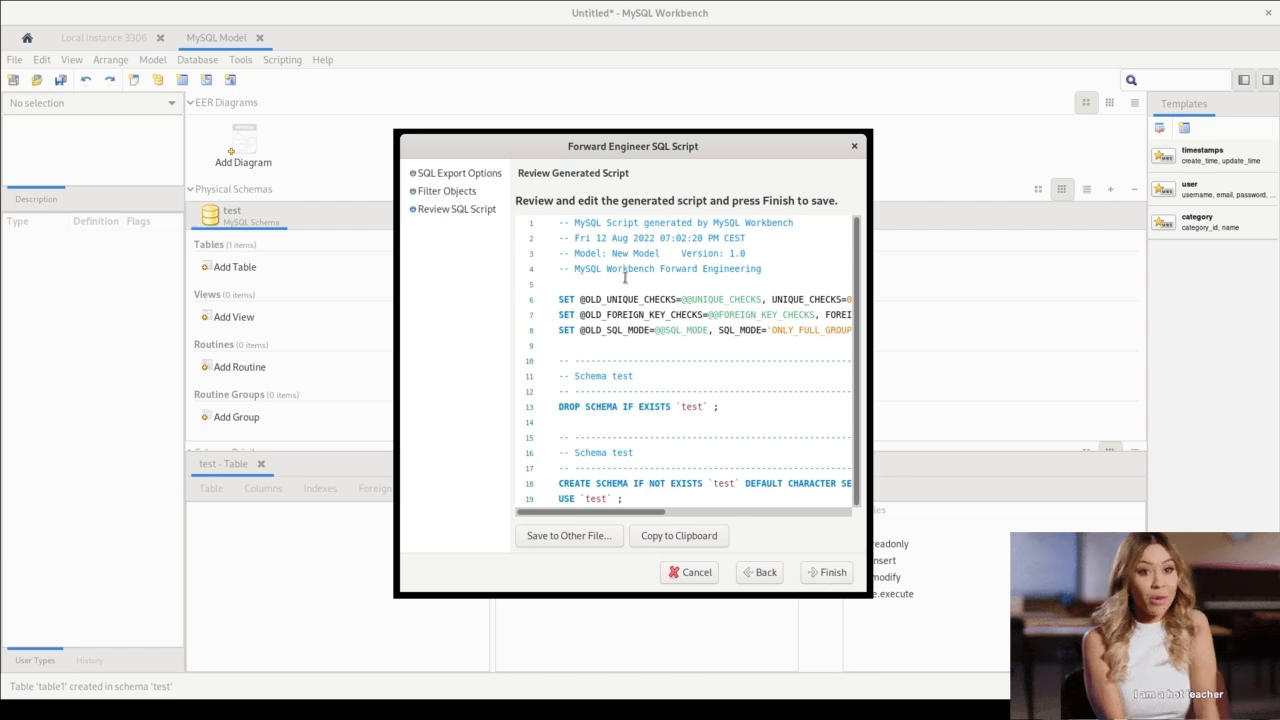
double_click(585, 147)
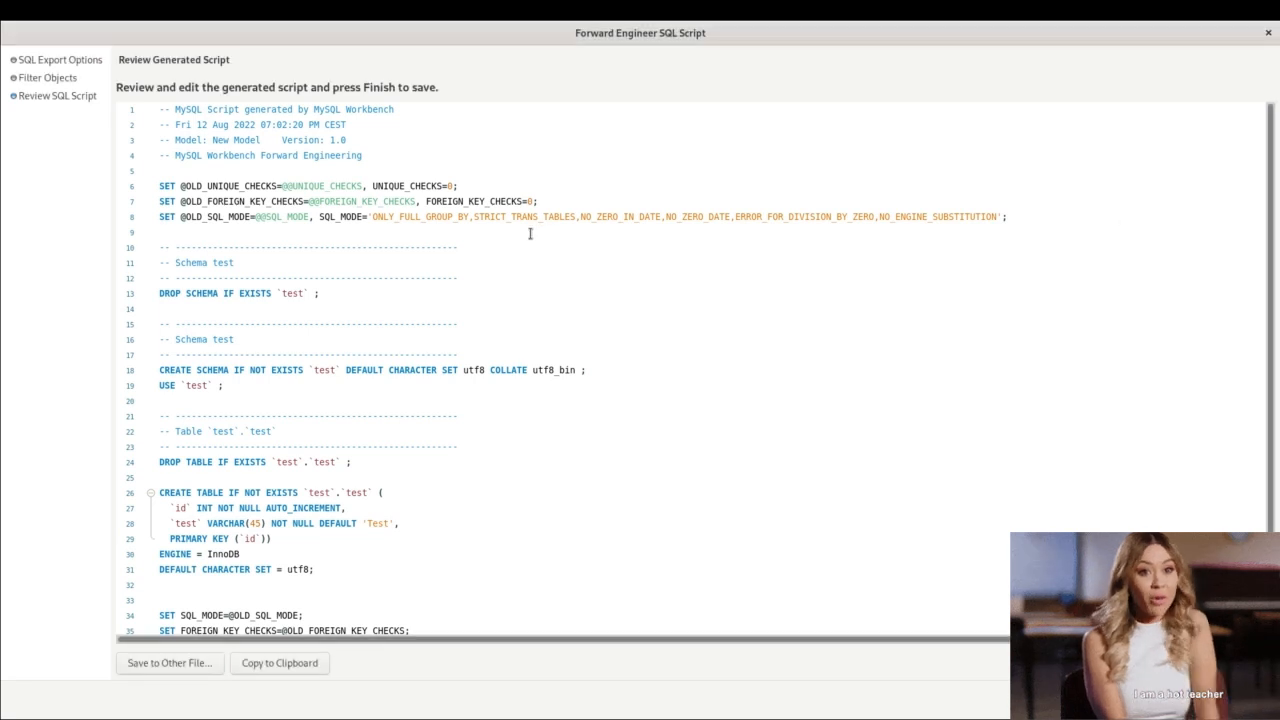
Examine the generated script's settings and its drop and create statements for the test schema and table.
left_click(302, 264)
left_click(250, 163)
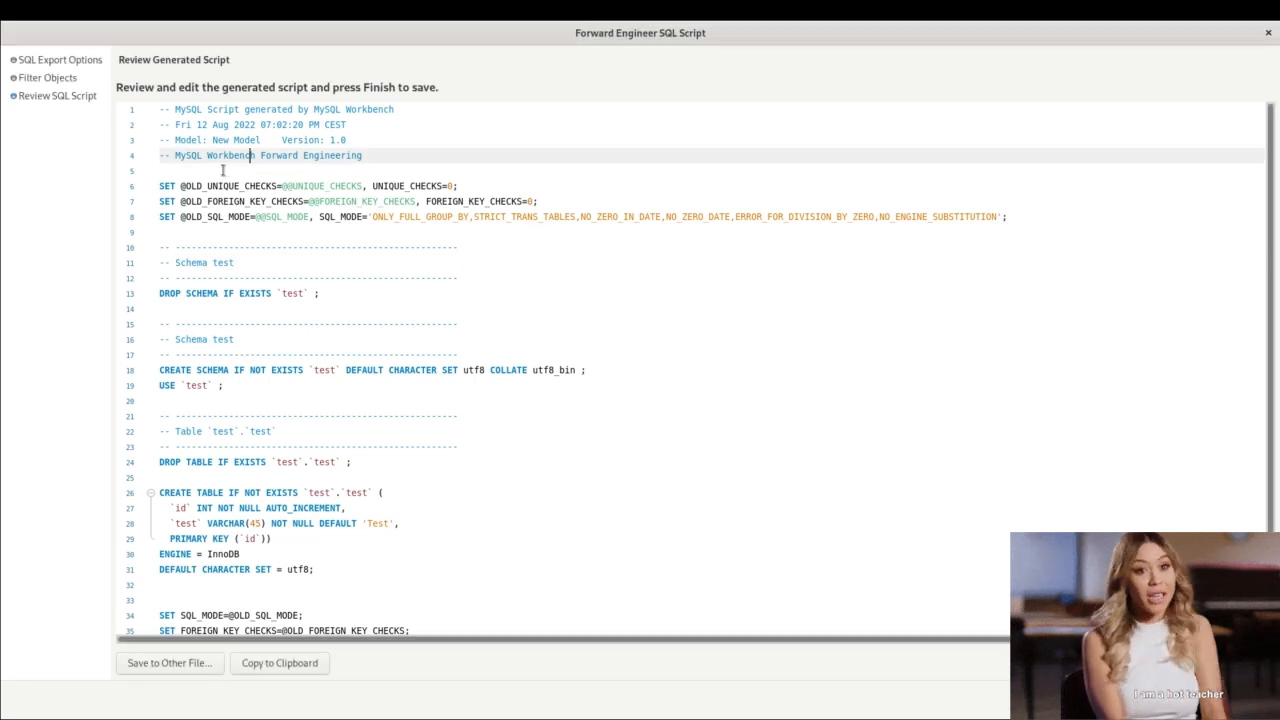
left_click(222, 170)
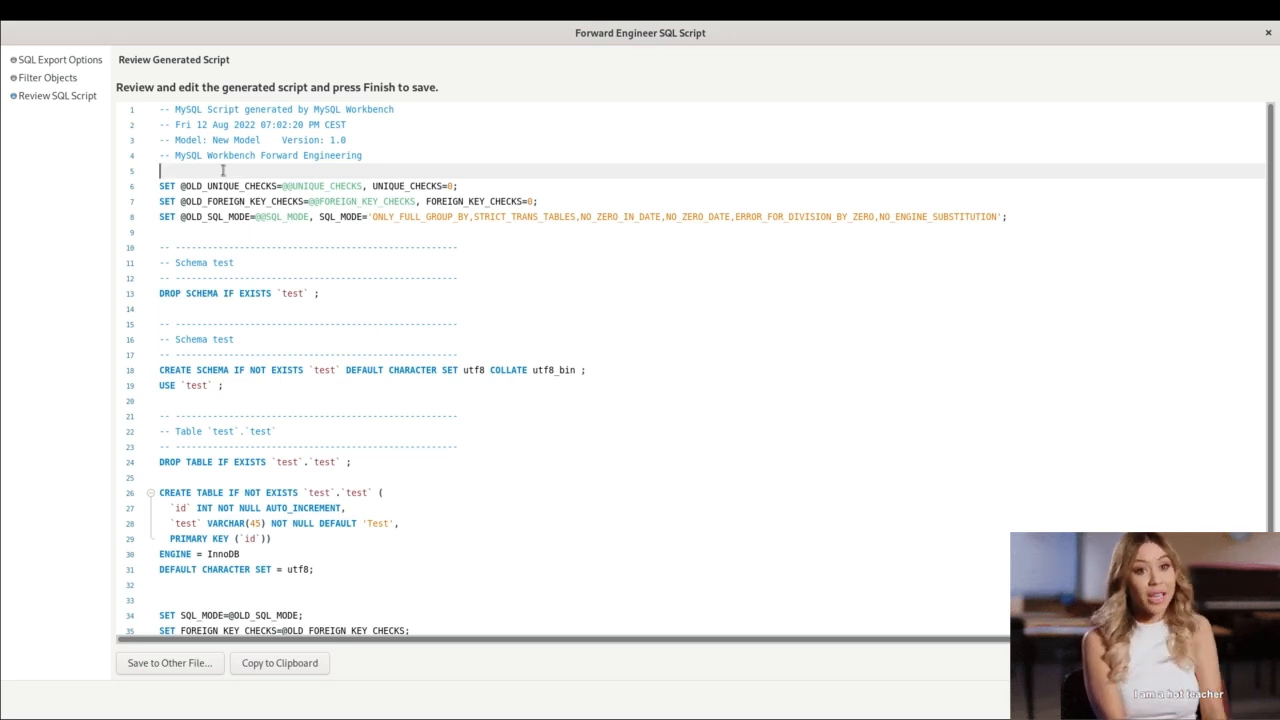
left_click(284, 293)
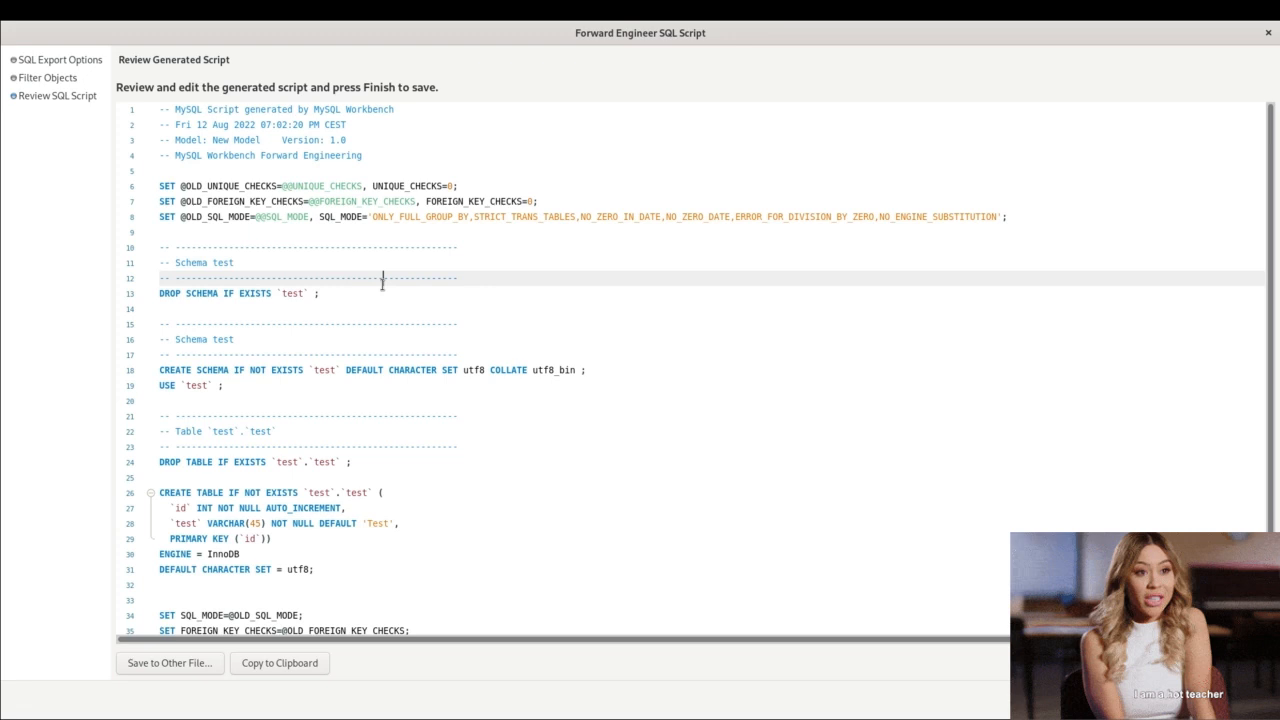
scroll(356, 300, "down", 1)
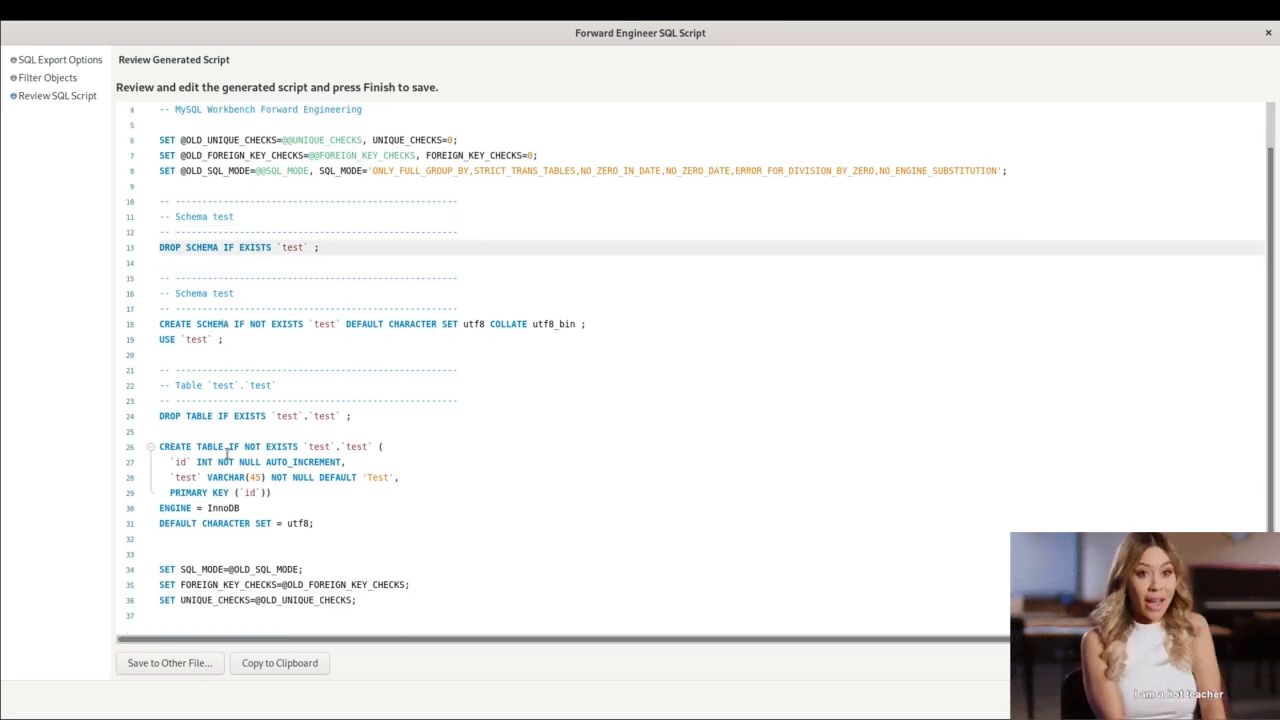
left_click(331, 523)
left_click(291, 324)
scroll(289, 317, "up", 1)
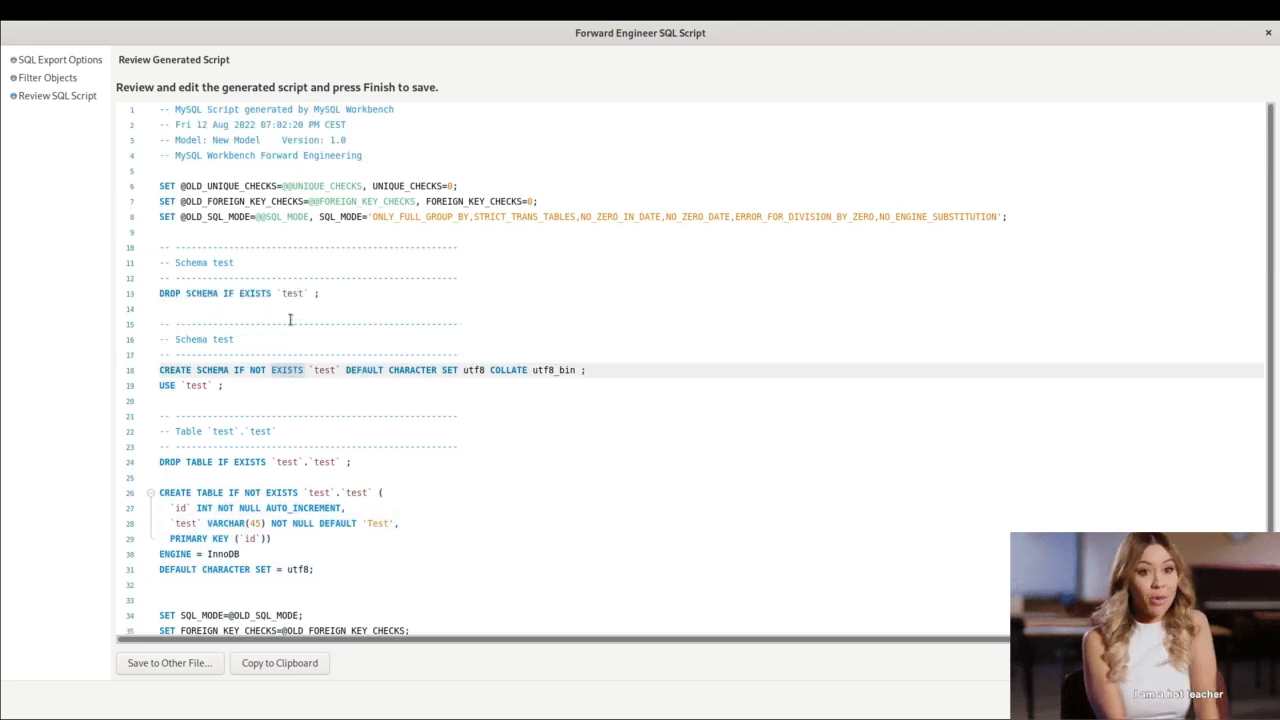
left_click(214, 169)
scroll(254, 306, "down", 1)
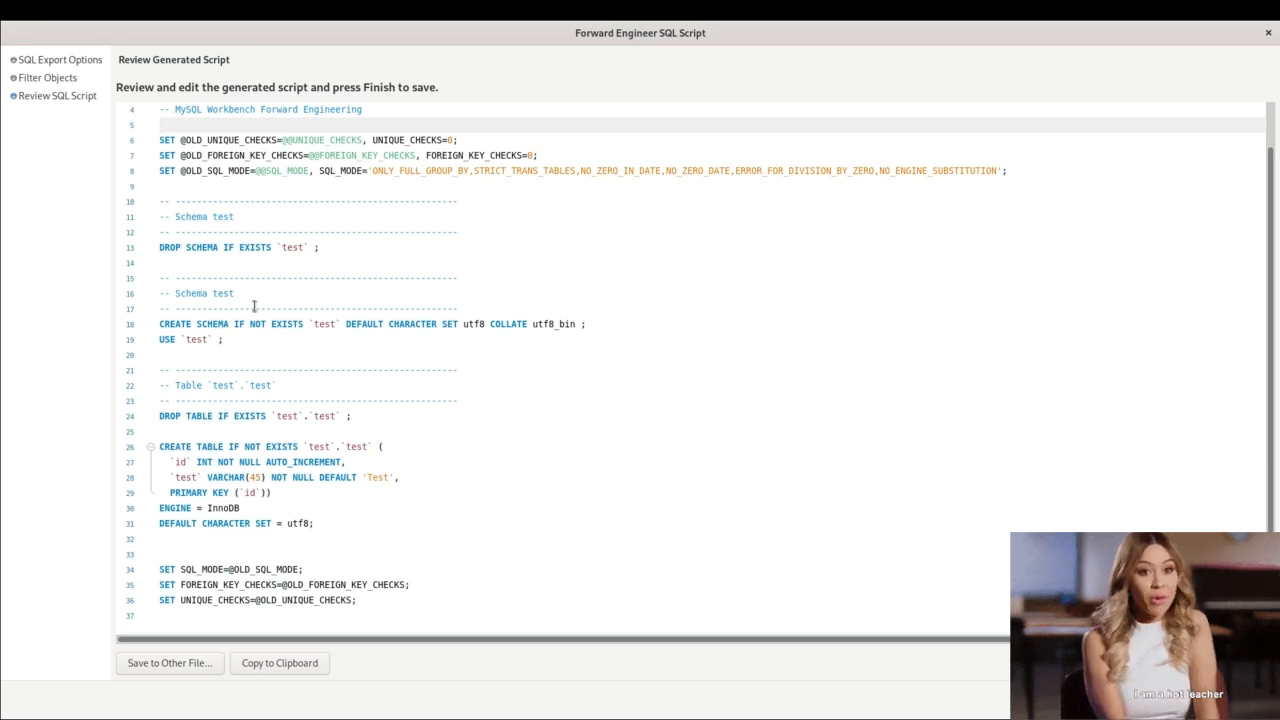
left_click(254, 306)
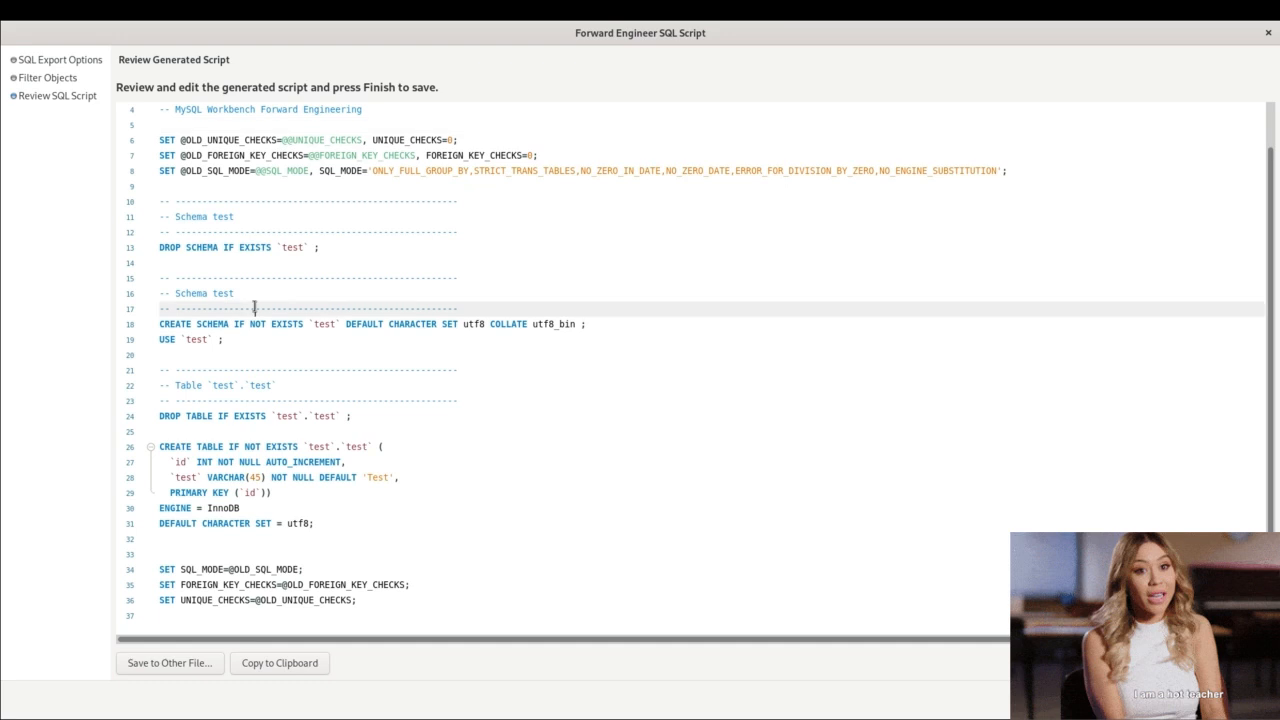
left_click(247, 293)
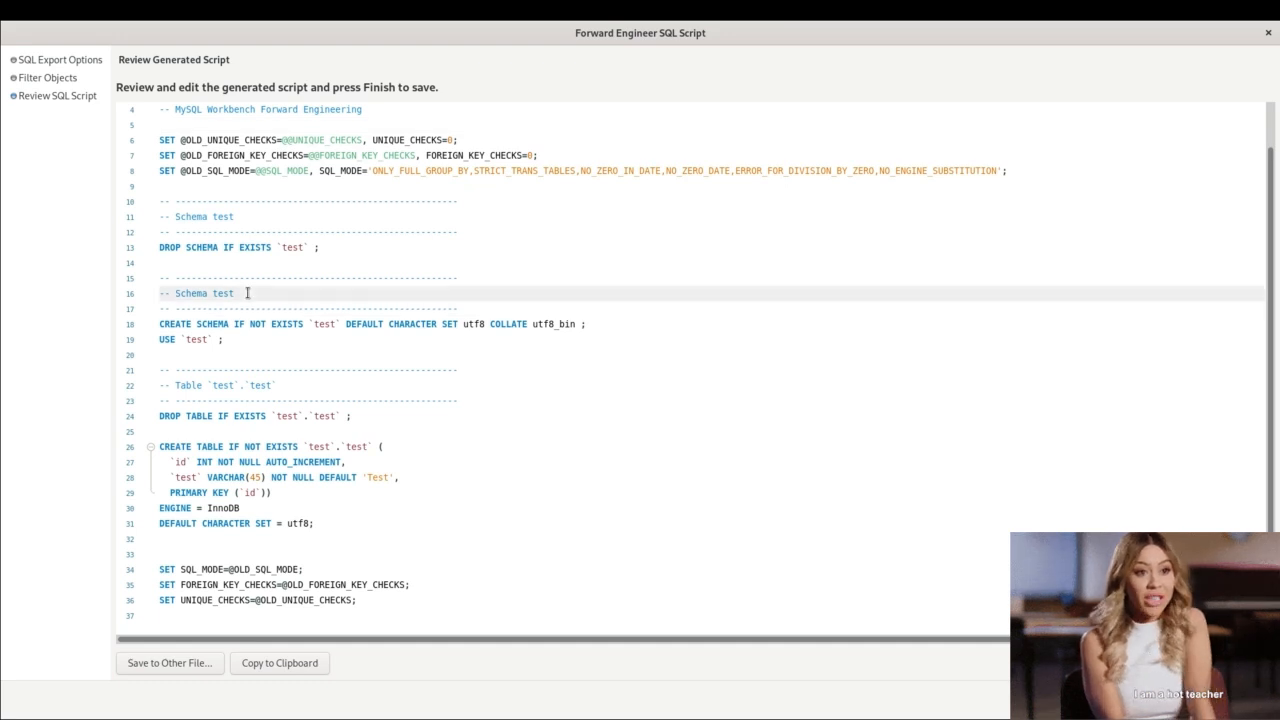
left_click(261, 370)
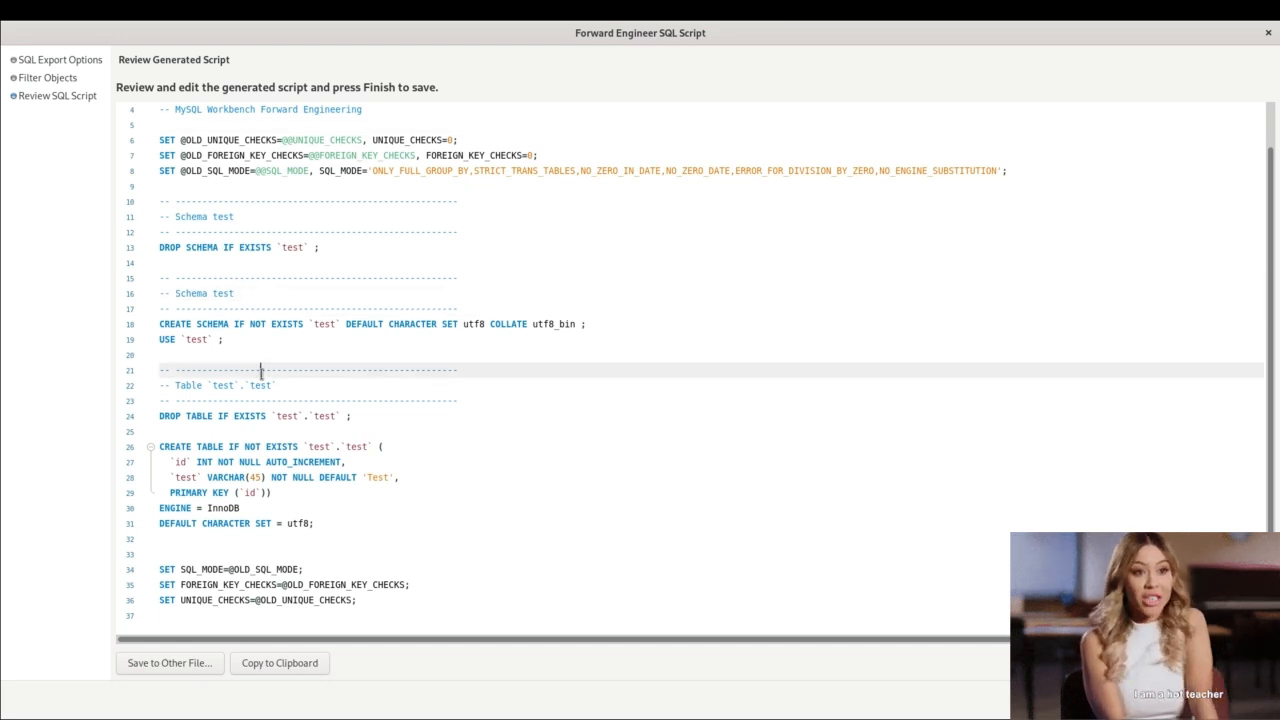
left_click(325, 347)
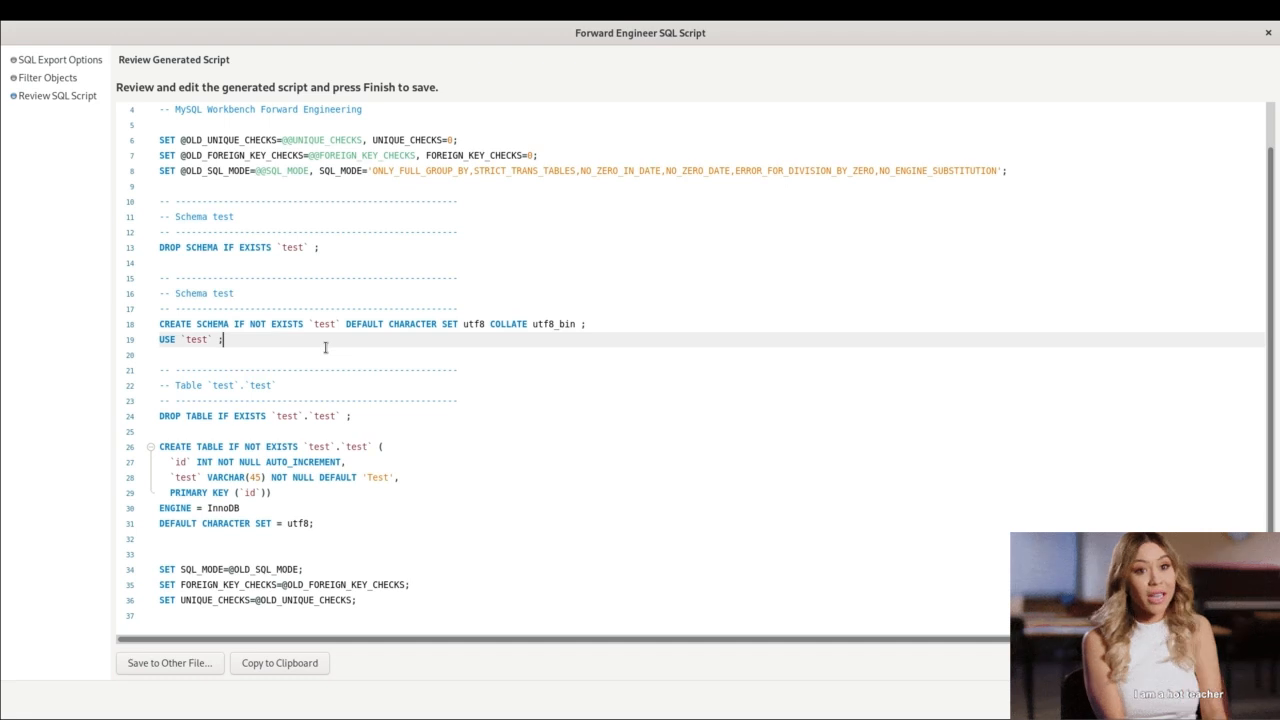